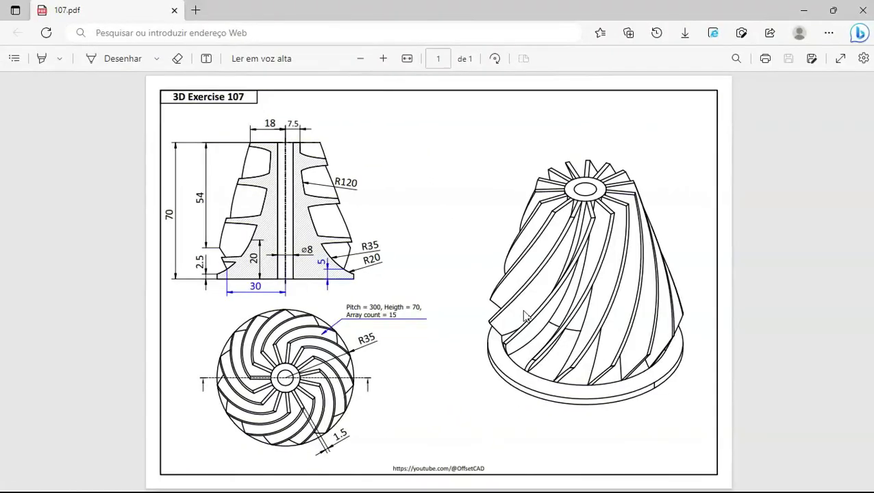
- Switch to FreeCAD, create a new document and change to the Part Design workbench
key(alt+Tab)
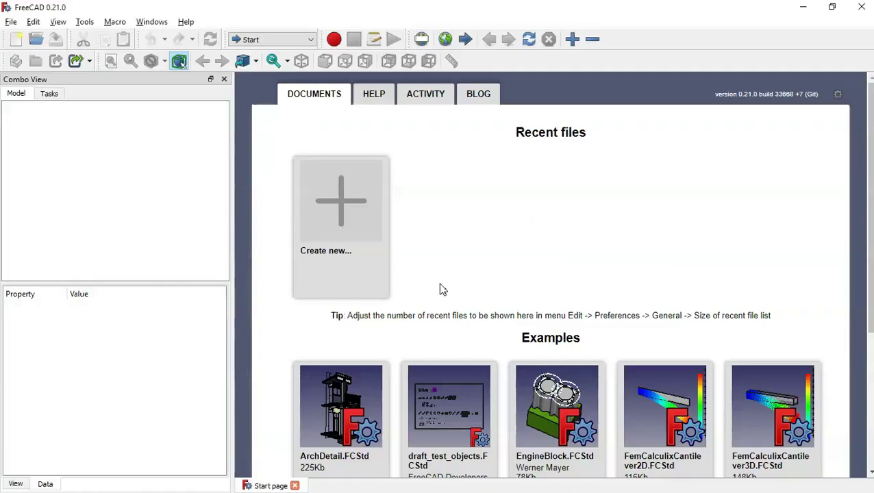
click(341, 192)
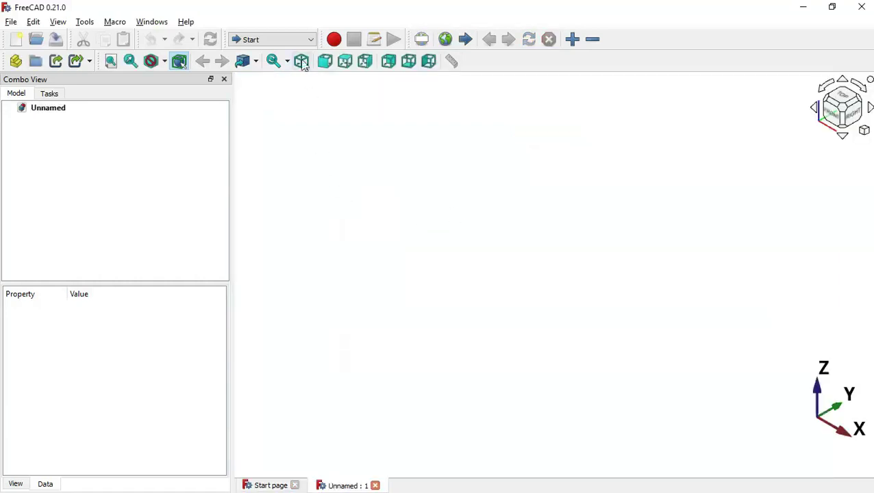
click(301, 39)
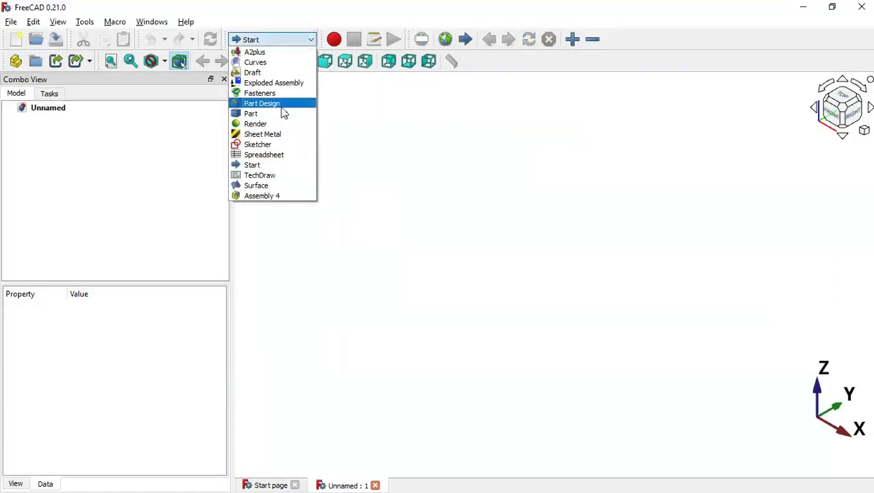
click(283, 107)
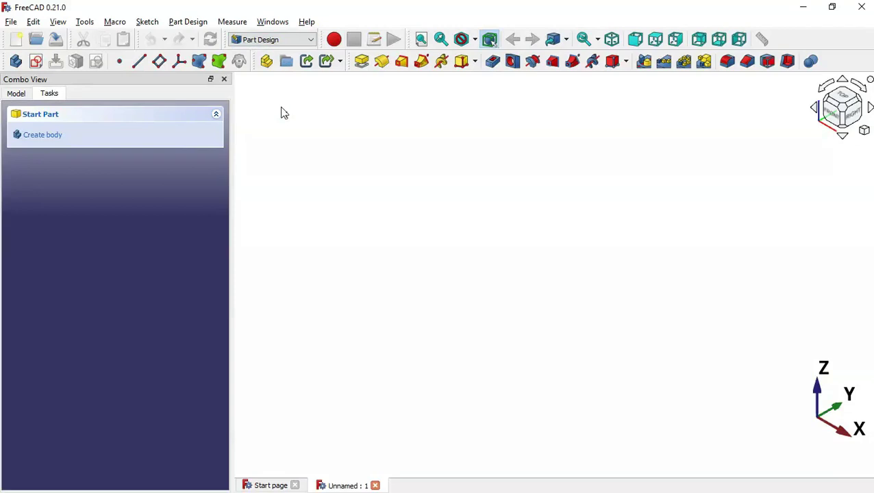
- Create a new sketch on the YZ plane
click(36, 63)
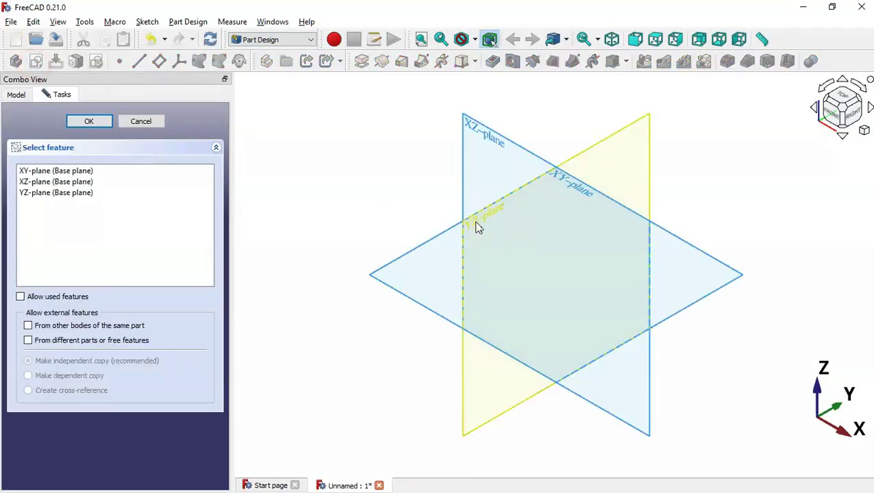
click(476, 223)
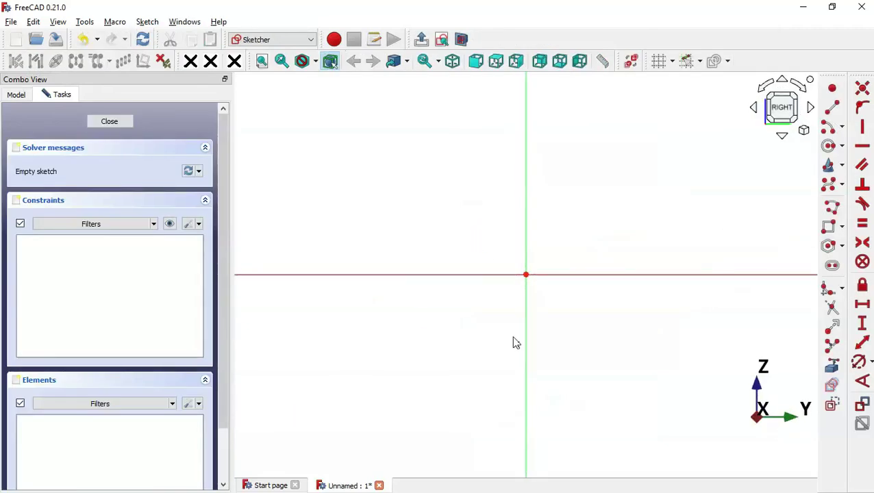
scroll(513, 337, down, 6)
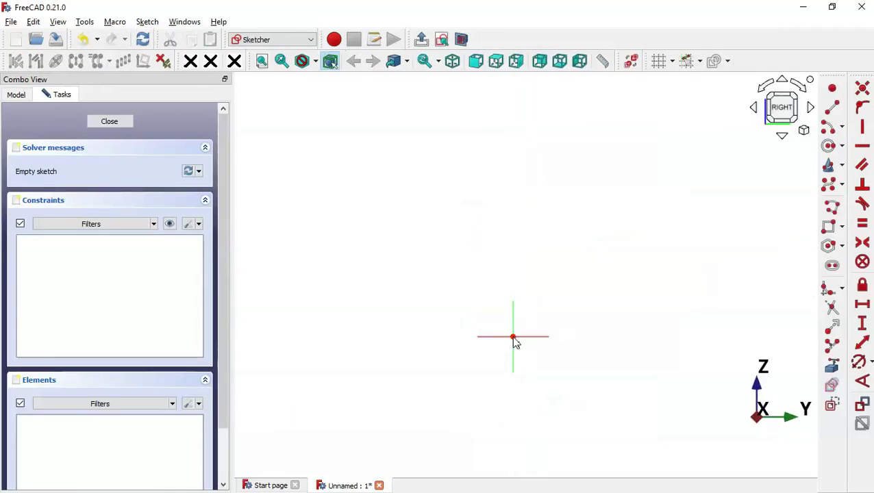
scroll(514, 338, up, 5)
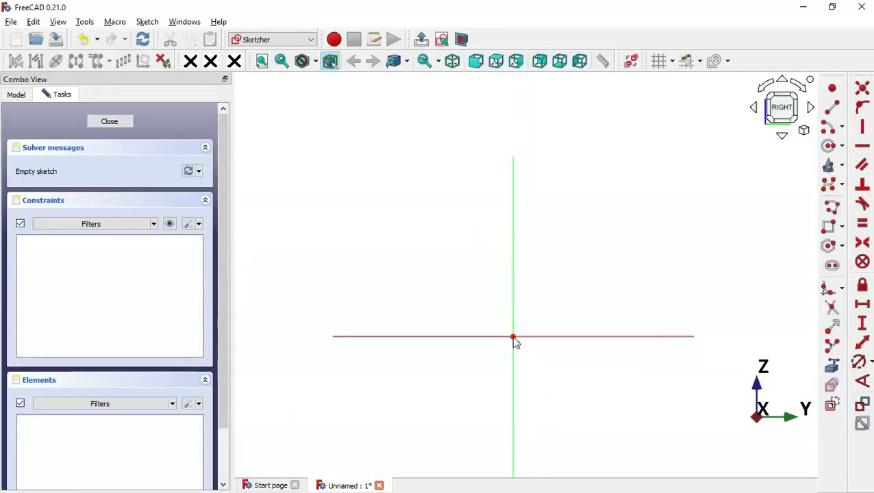
- Sketch an open polyline: short outer vertical, about 94 mm base to the origin, about 141 mm up the vertical axis, and about 38 mm horizontal top
click(832, 207)
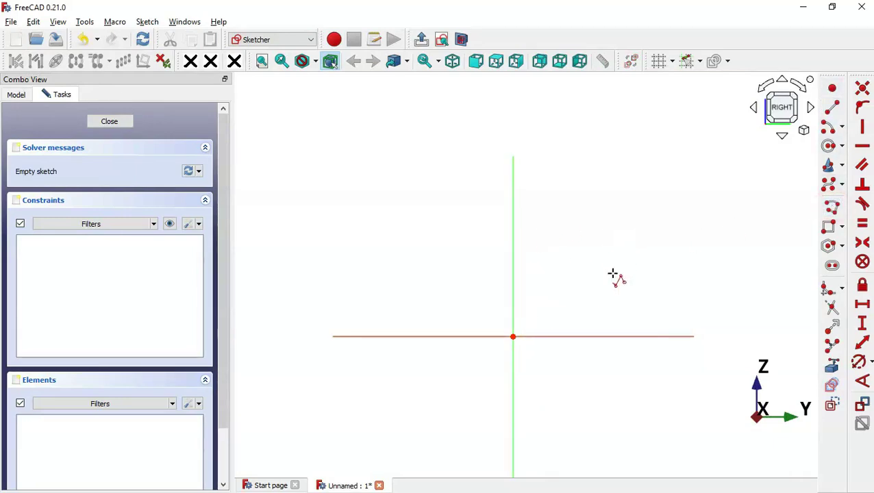
key(alt+Tab)
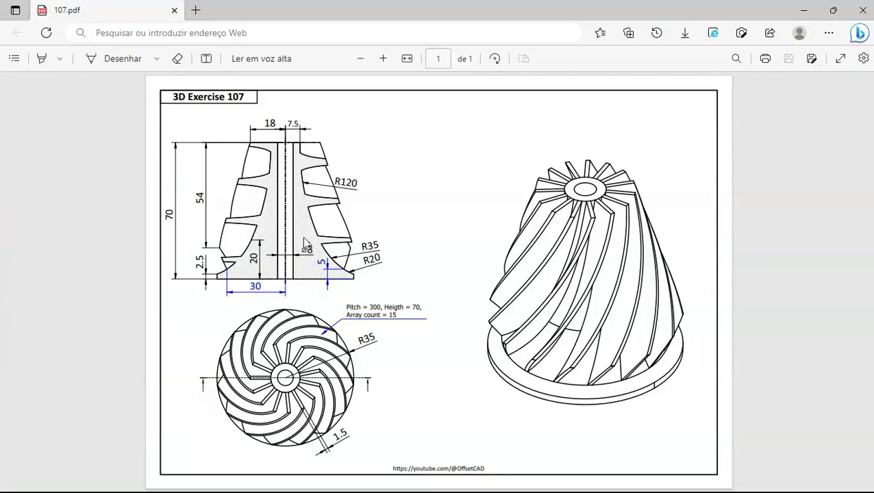
key(alt)
key(alt+Tab)
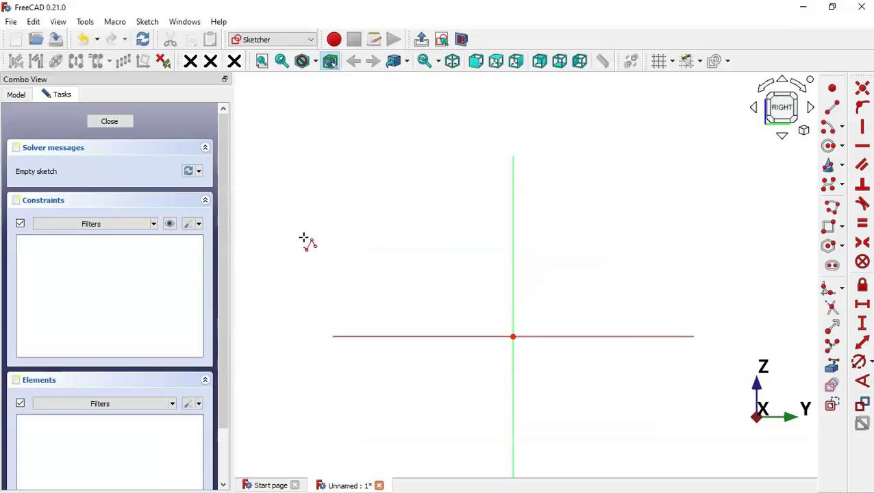
click(627, 301)
click(627, 336)
click(513, 336)
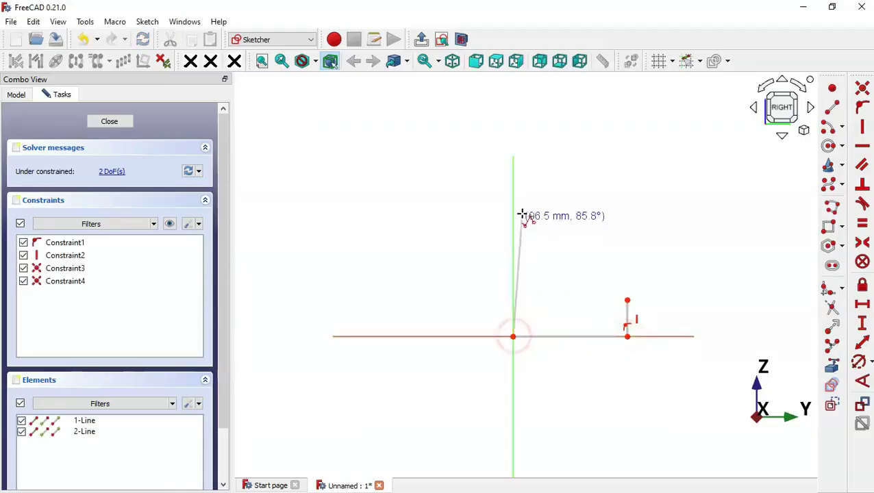
click(514, 164)
click(567, 165)
scroll(634, 175, up, 3)
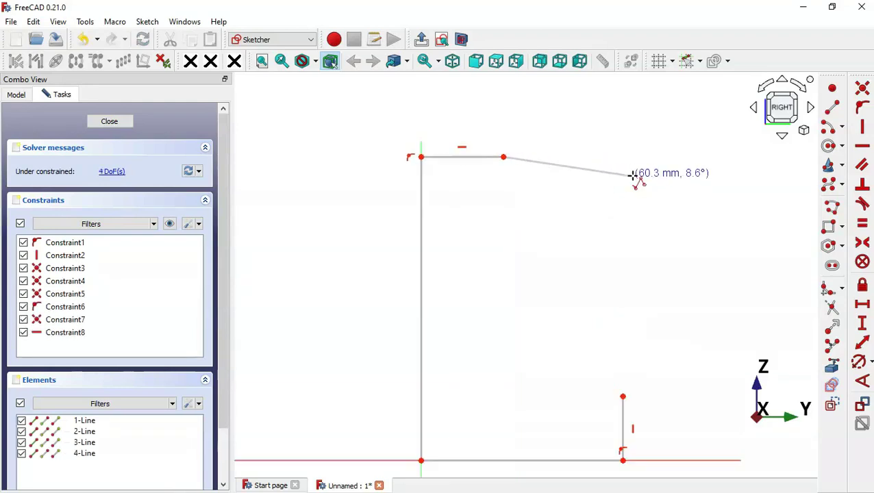
scroll(634, 175, down, 1)
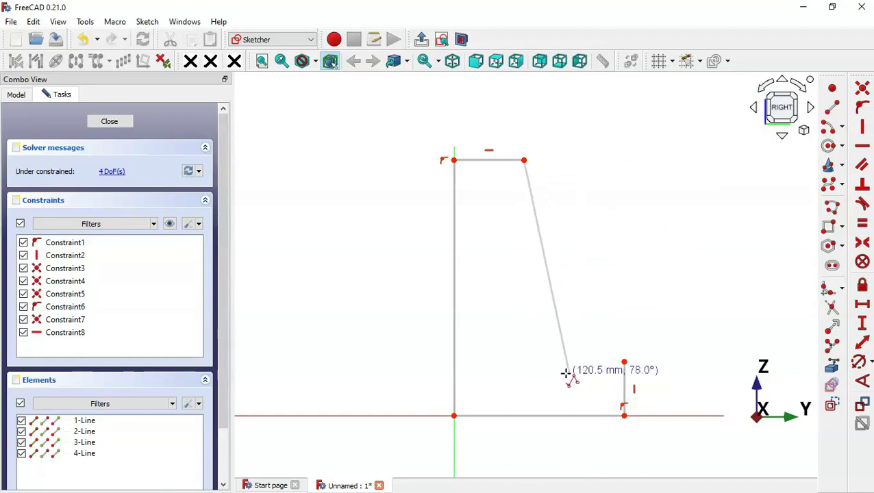
- Constrain the short outer vertical line at the end of the base to a length of 5 mm, following the PDF drawing
click(863, 345)
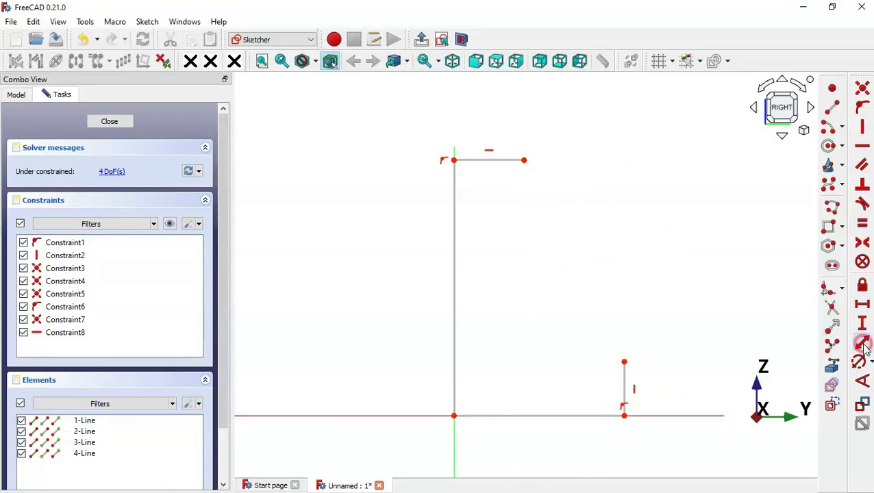
click(625, 385)
key(alt+Tab)
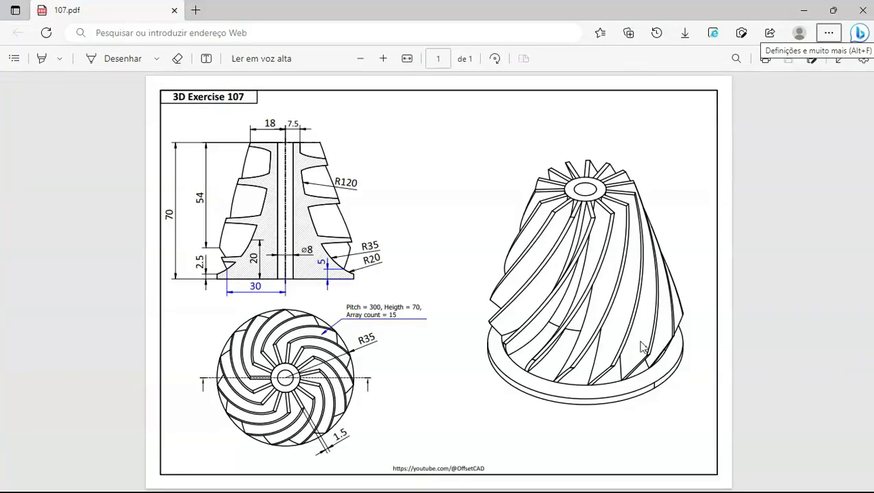
ctrl+scroll(254, 241, up, 2)
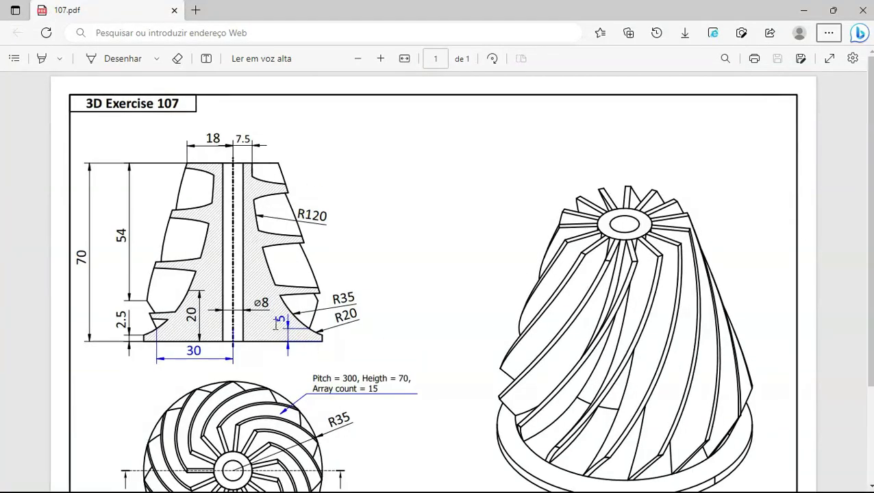
key(alt+Tab)
text(5)
key(Return)
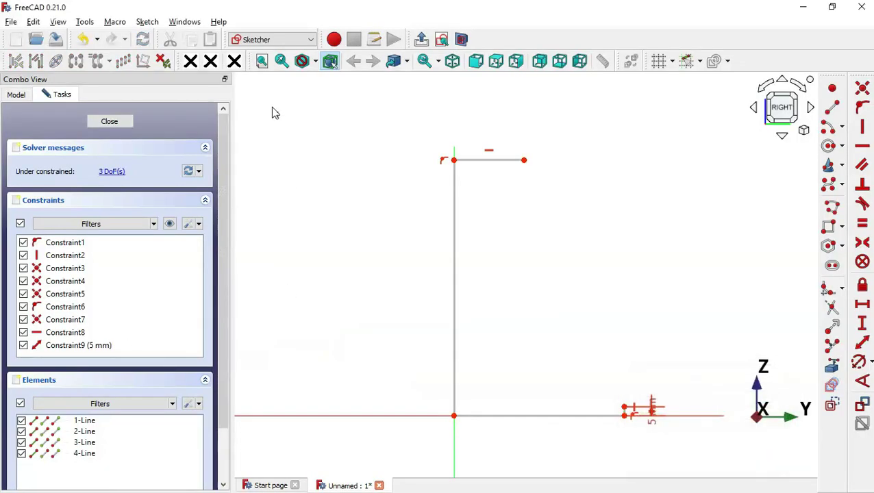
- Constrain the short horizontal line at the top of the profile to a length of 7.5 mm, following the PDF drawing
key(k)
key(d)
click(480, 161)
key(alt+Tab)
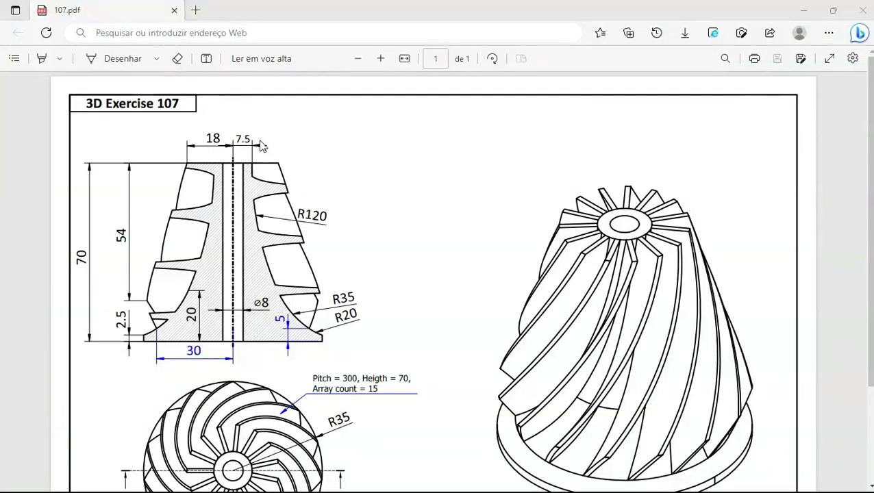
key(alt+Tab)
text(7.5)
key(Return)
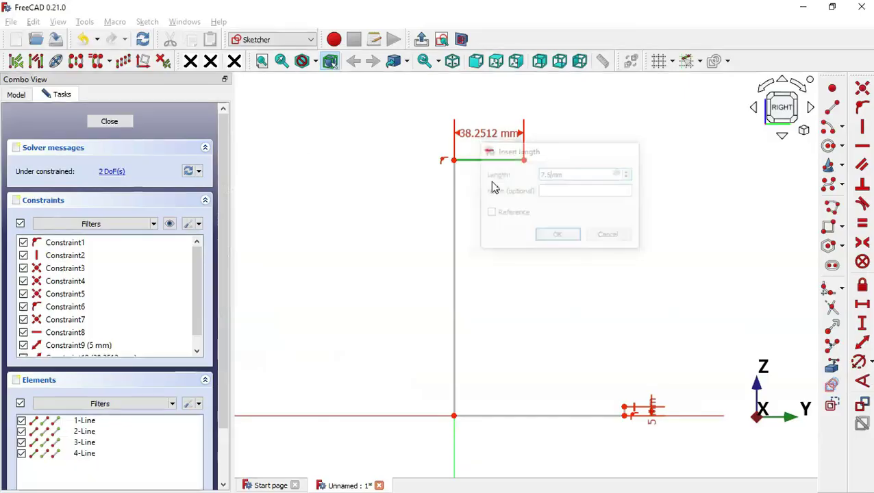
- Constrain the line on the vertical axis to the part's full height of 70 mm from the PDF drawing
click(455, 233)
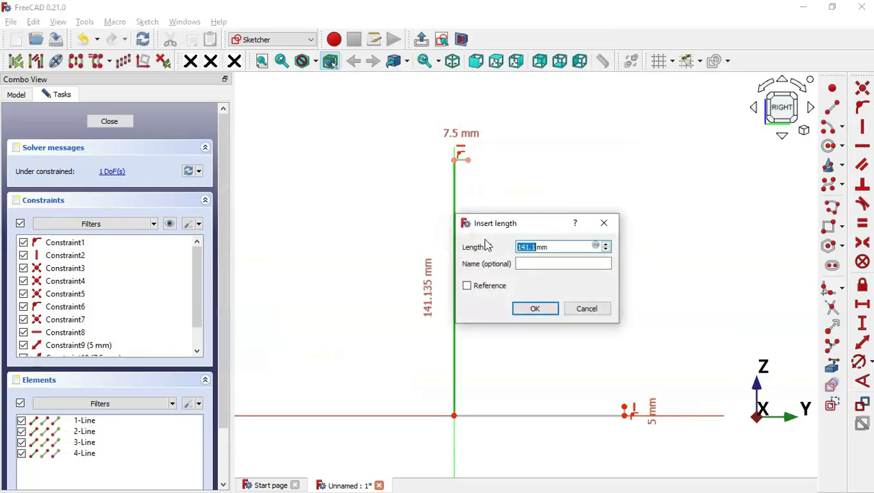
key(alt+Tab)
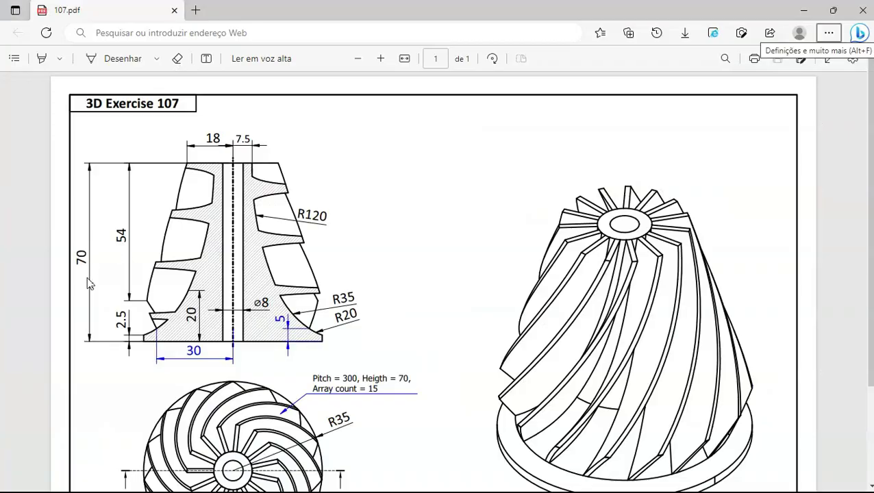
key(alt+Tab)
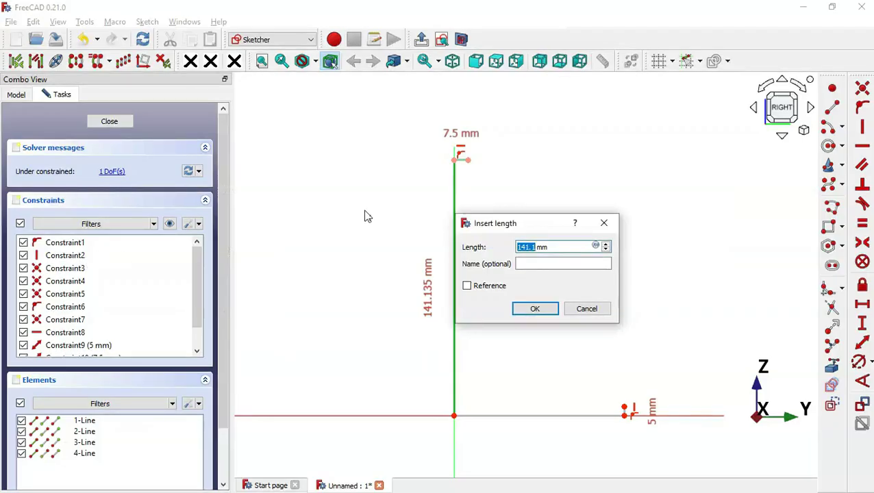
text(70)
key(Return)
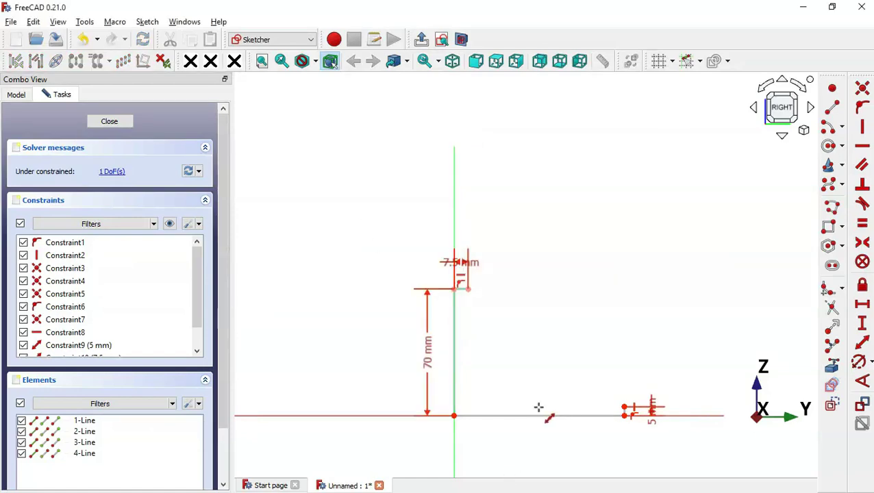
- Constrain the horizontal base line to a length of 35 mm, matching the base radius in the PDF drawing
click(559, 413)
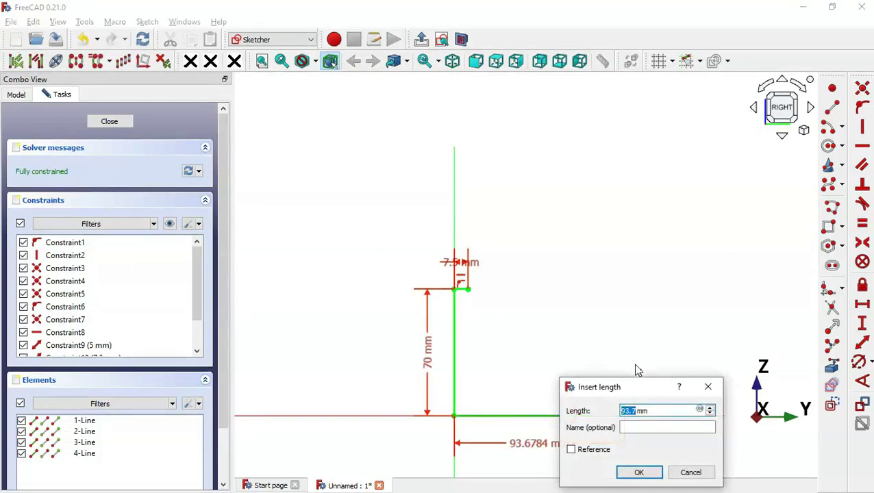
drag(642, 390, 554, 171)
key(alt+Tab)
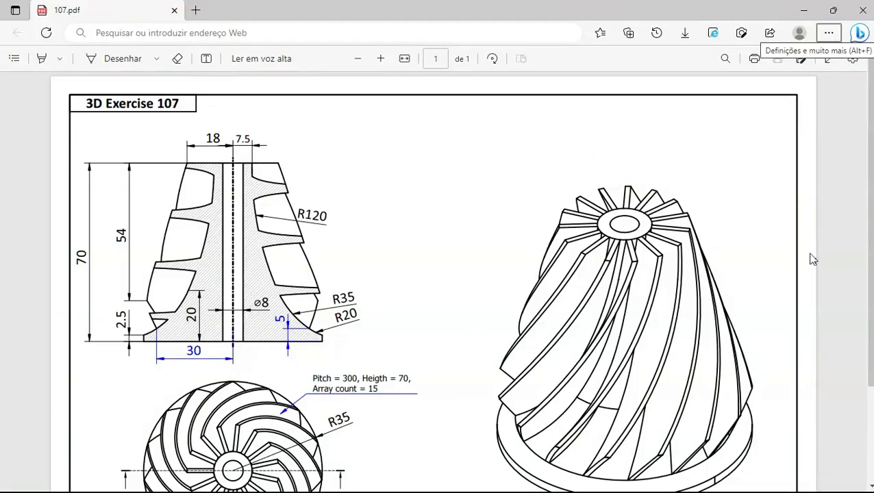
scroll(866, 248, down, 3)
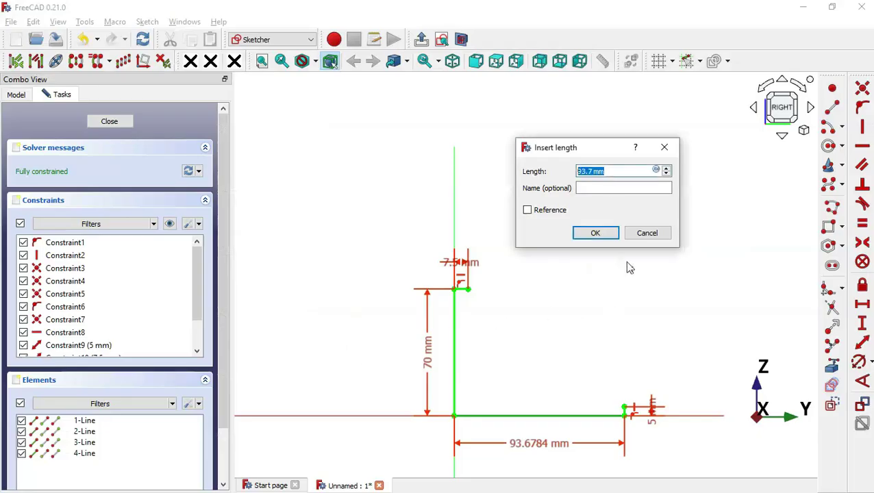
text(35)
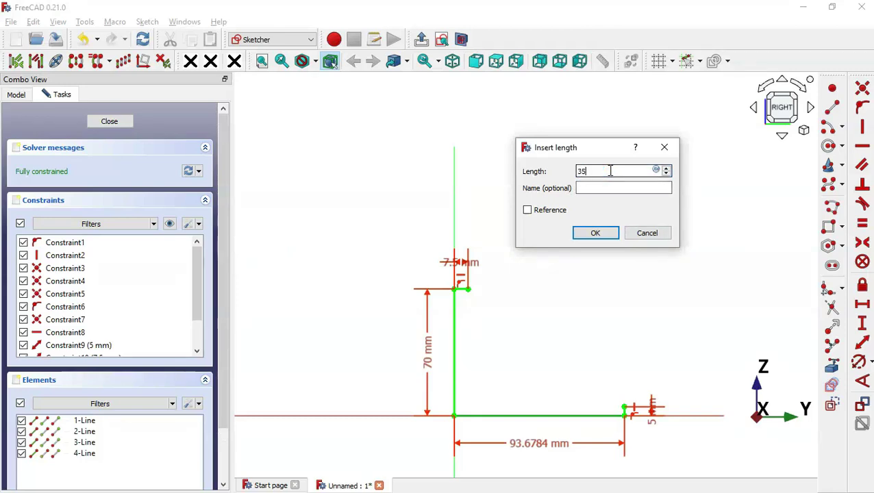
key(Return)
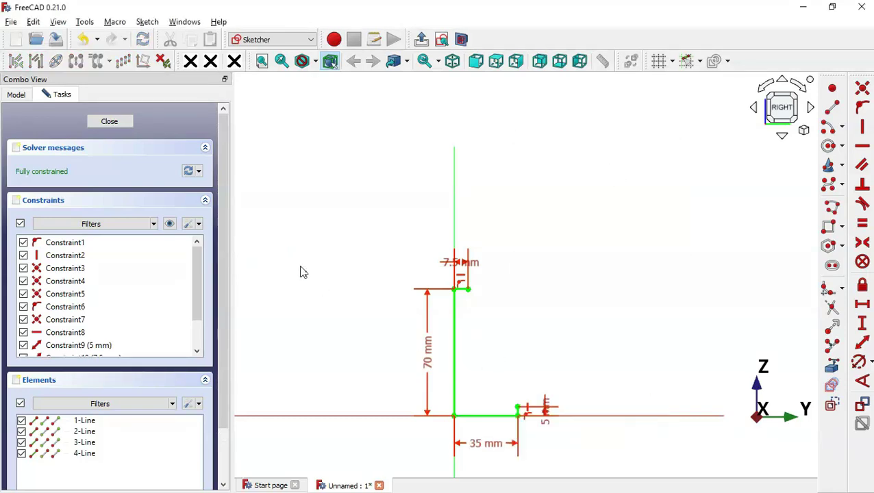
- Hide all listed constraints in the sketch view
scroll(605, 244, down, 3)
scroll(596, 332, up, 2)
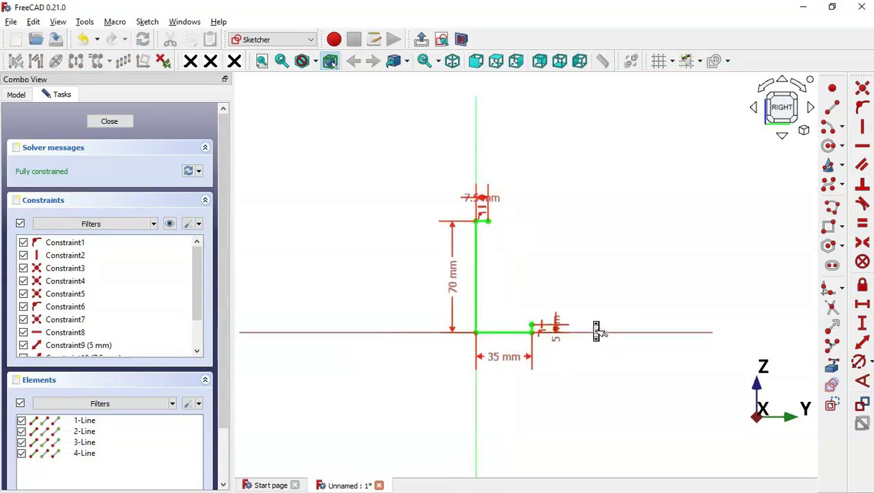
scroll(598, 332, up, 1)
click(169, 225)
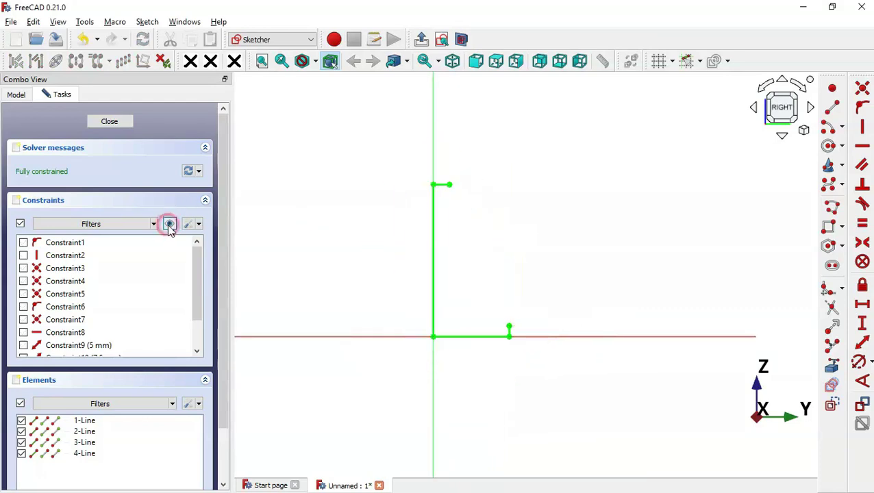
scroll(422, 150, up, 1)
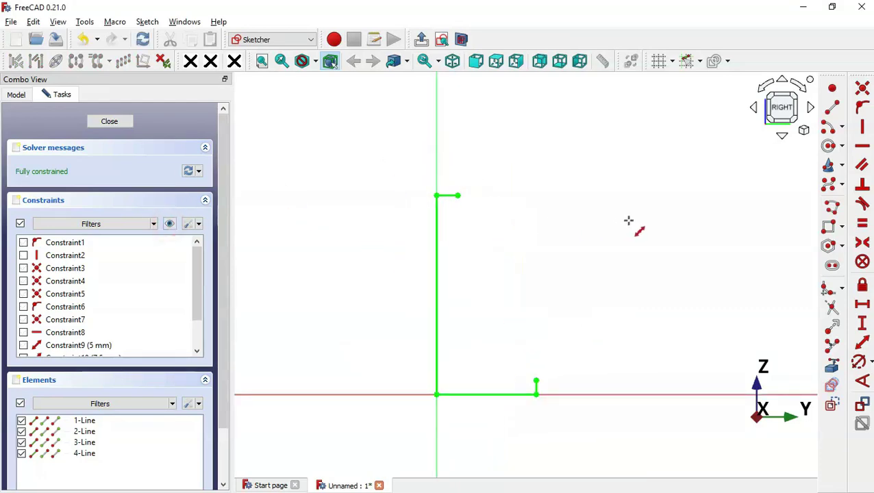
- Sketch a center-point arc of about 48 mm radius running down from the outer end of the profile's short top line
key(alt+Tab)
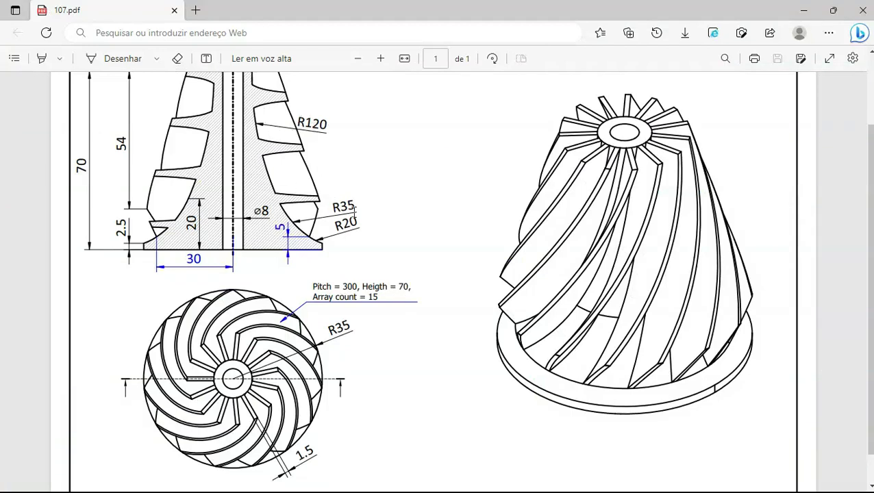
key(alt+Tab)
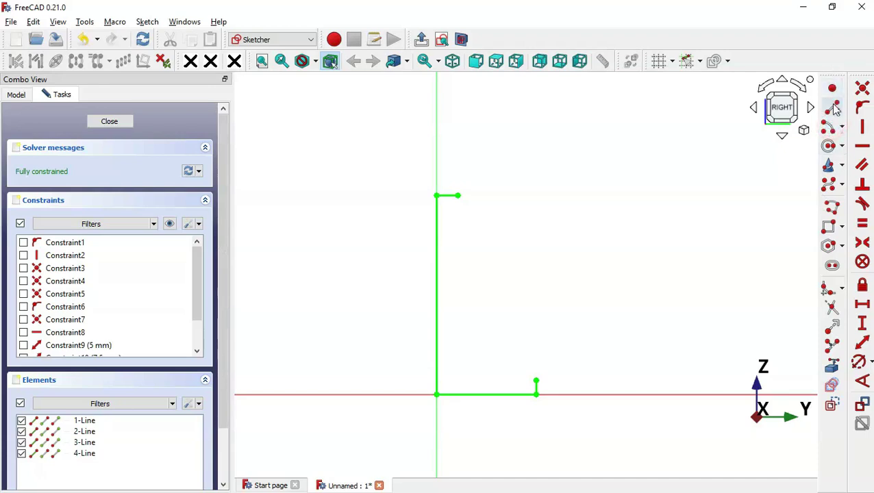
click(830, 127)
click(591, 218)
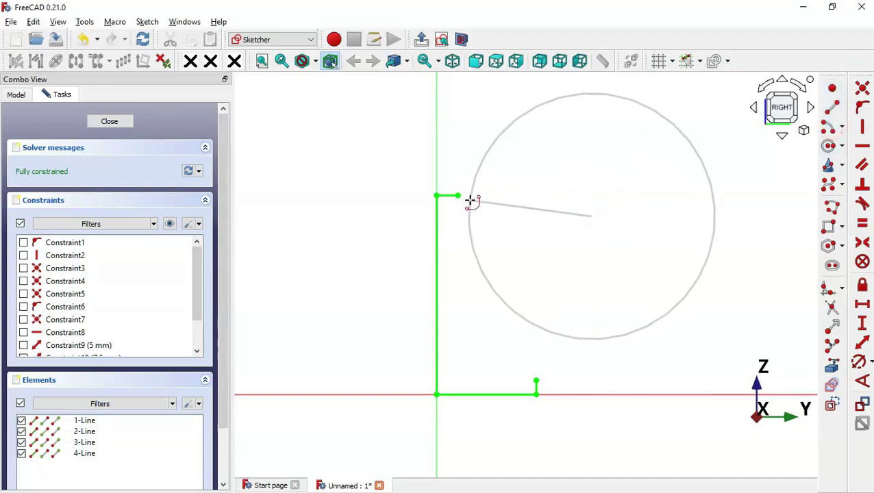
click(458, 196)
click(472, 317)
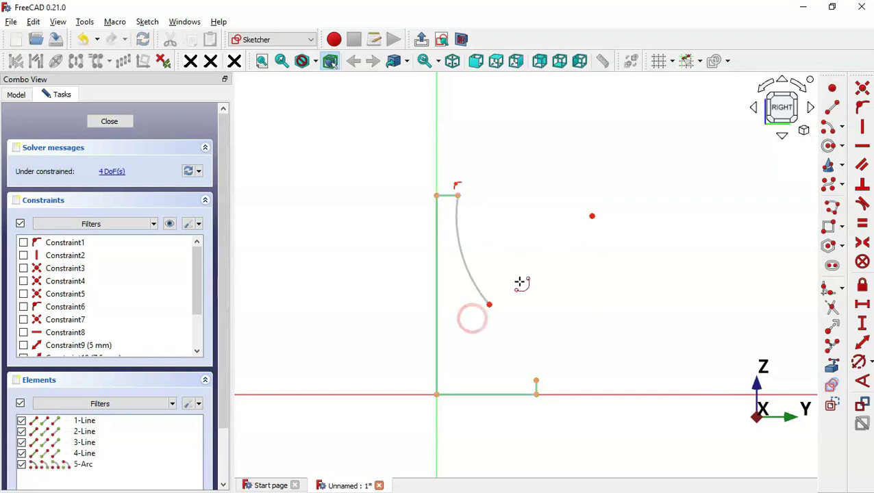
- Sketch a second center-point arc from the first arc's lower end outward to just above the short vertical line at the base
click(576, 276)
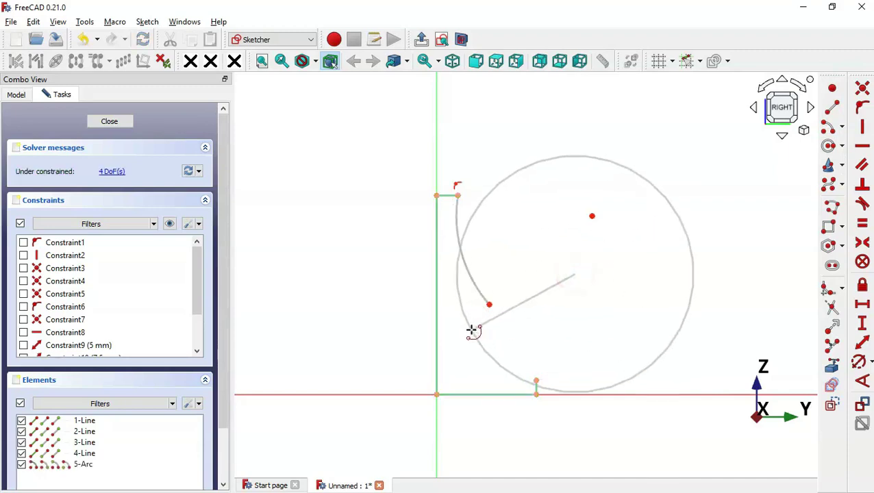
click(488, 303)
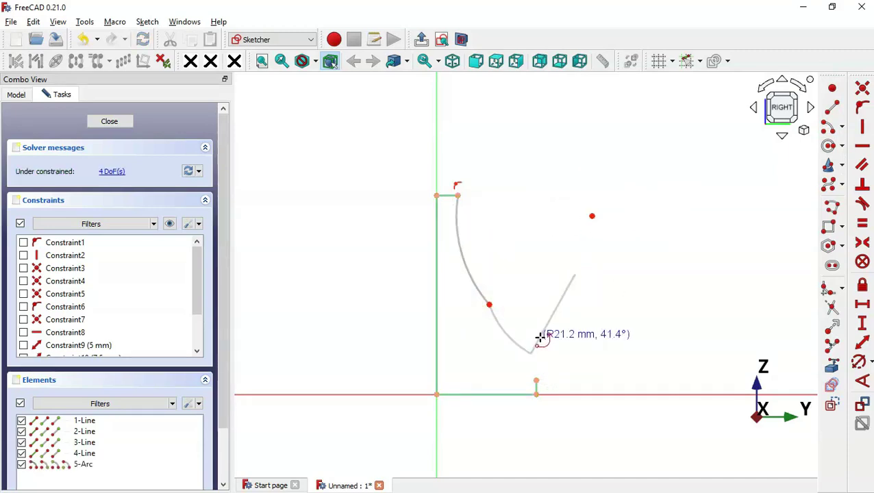
click(539, 357)
scroll(503, 357, up, 2)
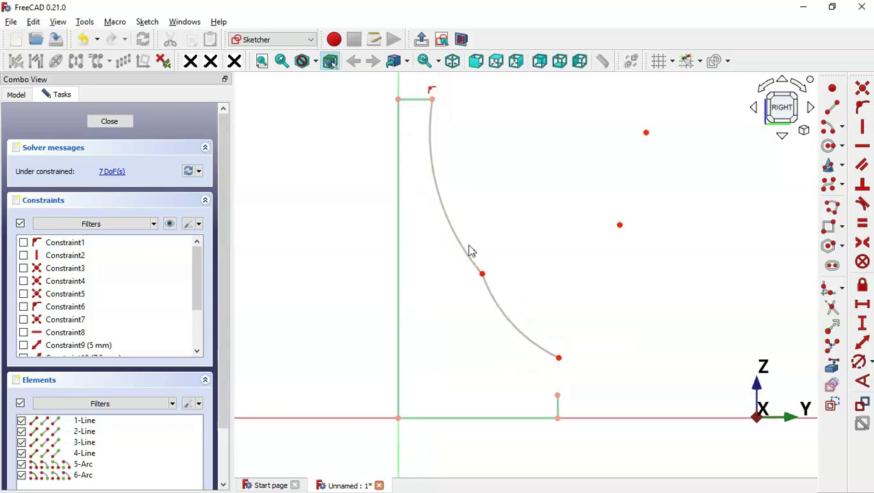
- Make the two profile arcs tangent at their shared endpoint
drag(470, 245, 515, 312)
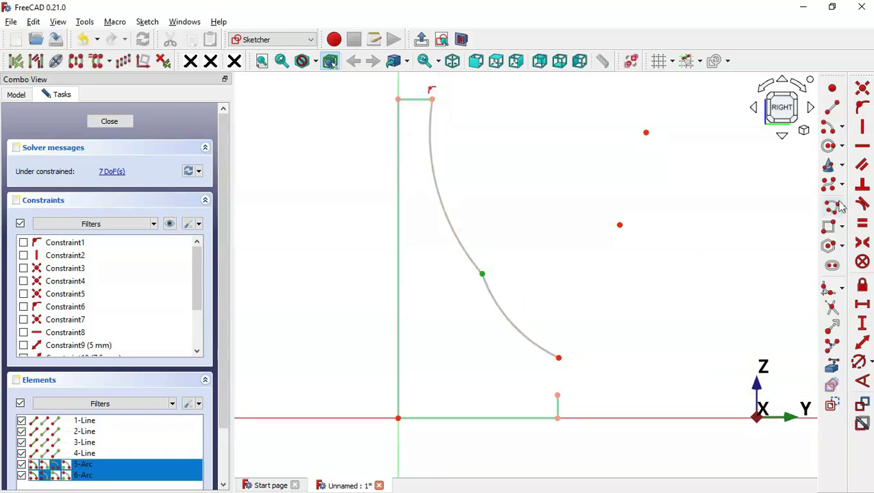
click(862, 203)
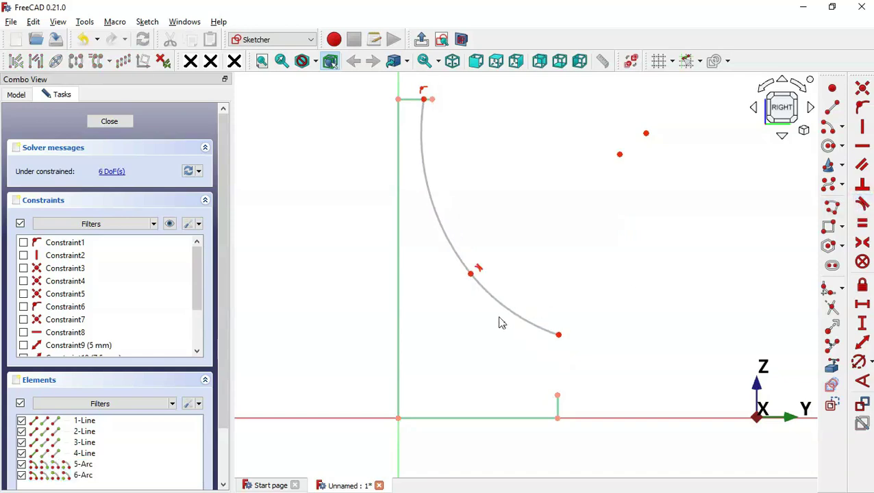
scroll(501, 323, down, 1)
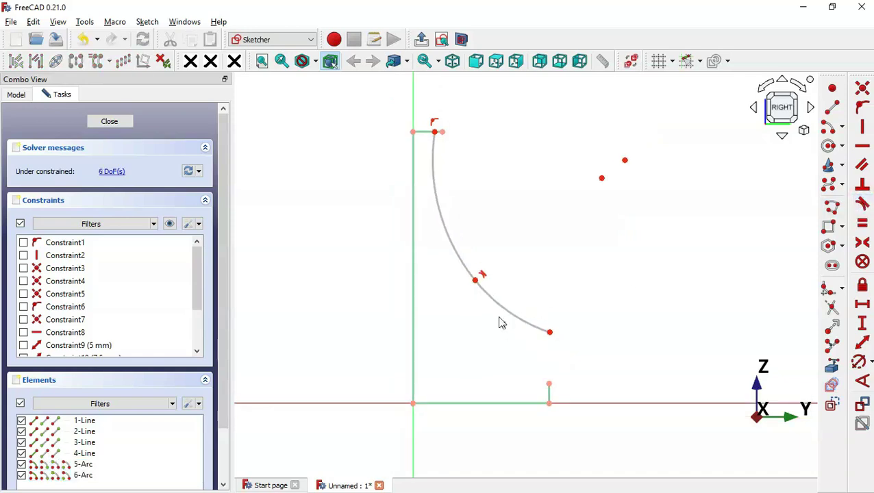
- Delete the upper arc's point-on-line constraint and make its upper end coincident with the outer end of the short top line
click(434, 123)
key(Delete)
click(434, 131)
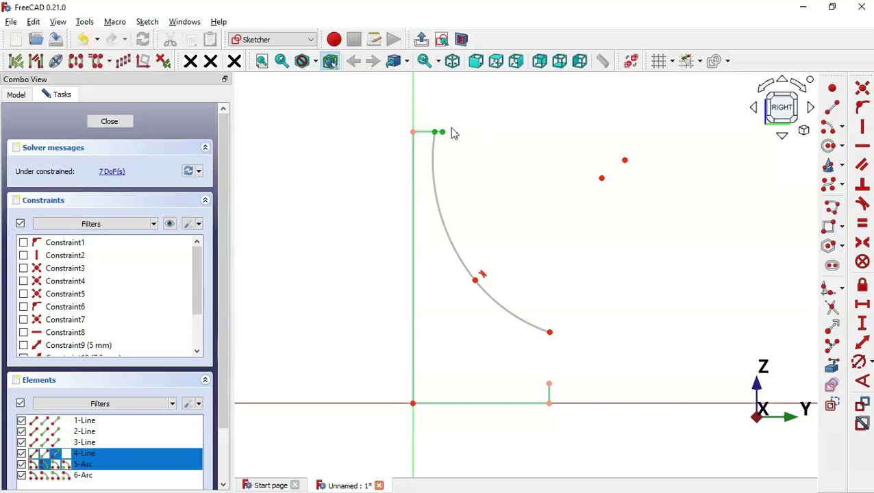
click(863, 89)
scroll(515, 298, up, 1)
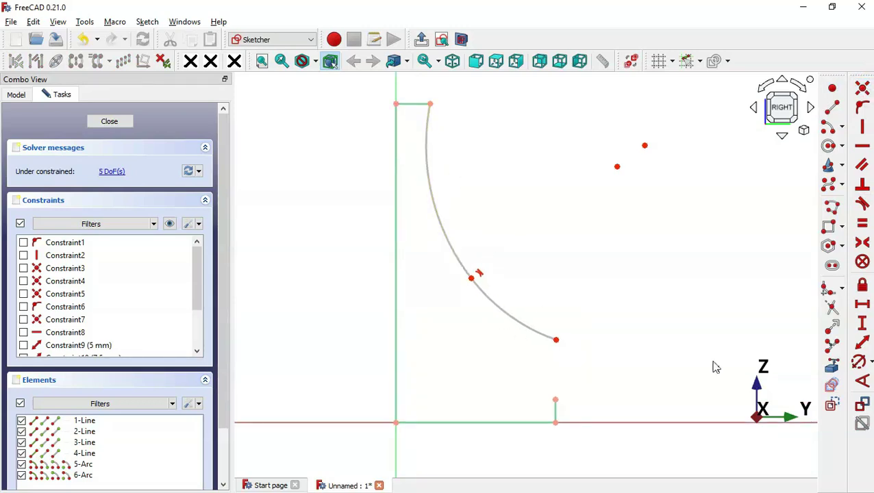
- Constrain the upper arc to a radius of 120 mm, following the PDF drawing
click(859, 362)
click(446, 237)
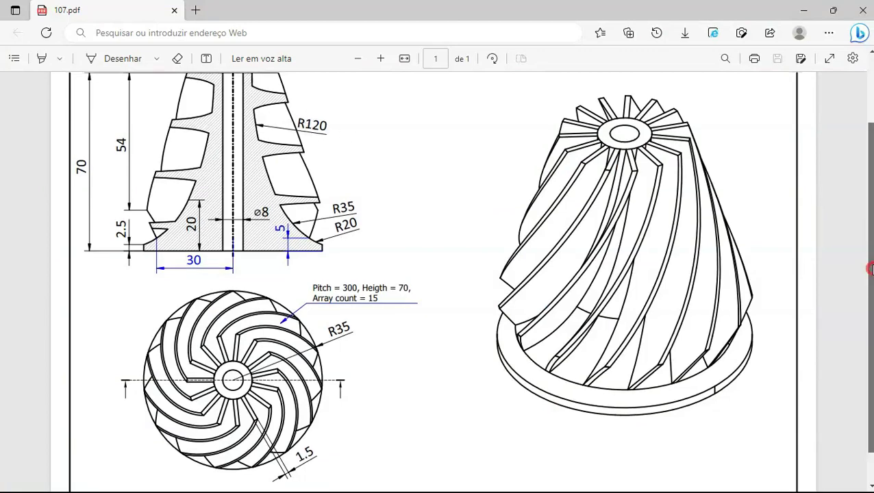
scroll(868, 267, up, 1)
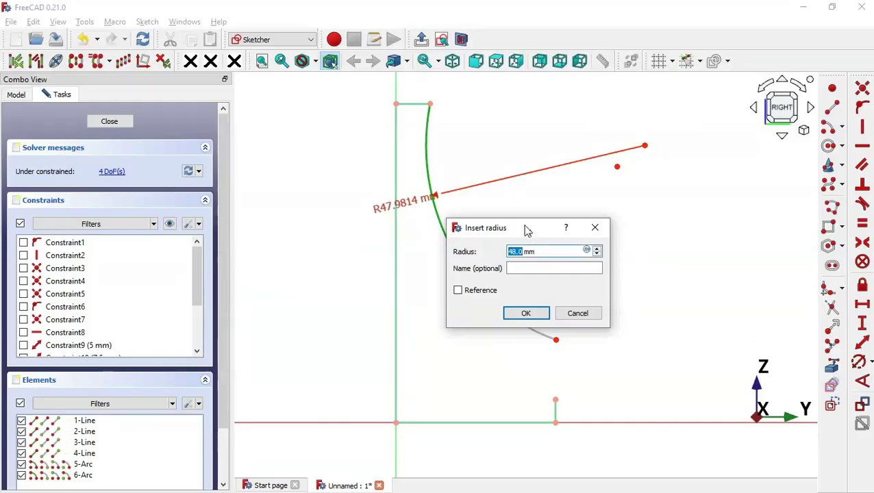
text(120)
key(Return)
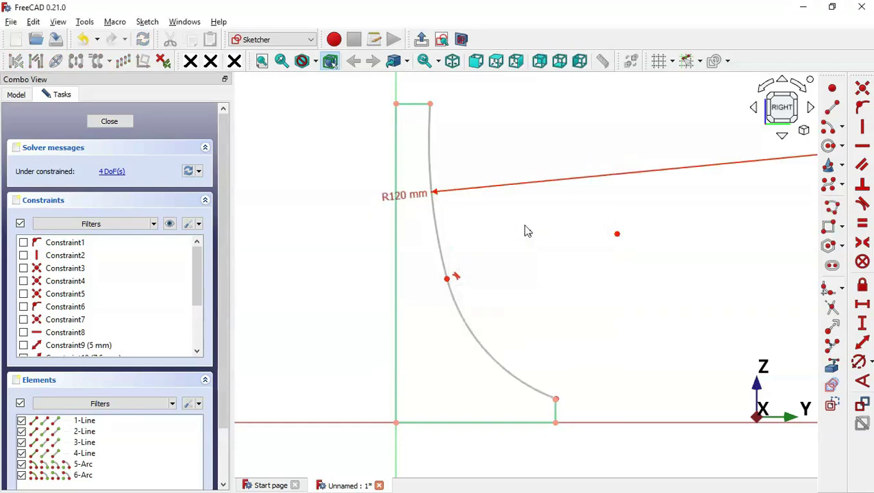
- Constrain the lower arc to a radius of 35 mm
key(k)
key(r)
click(493, 354)
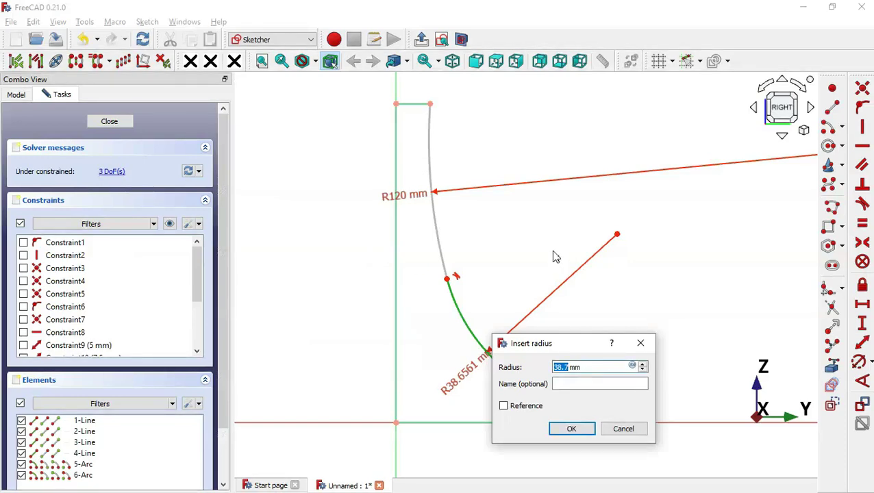
text(35)
key(Return)
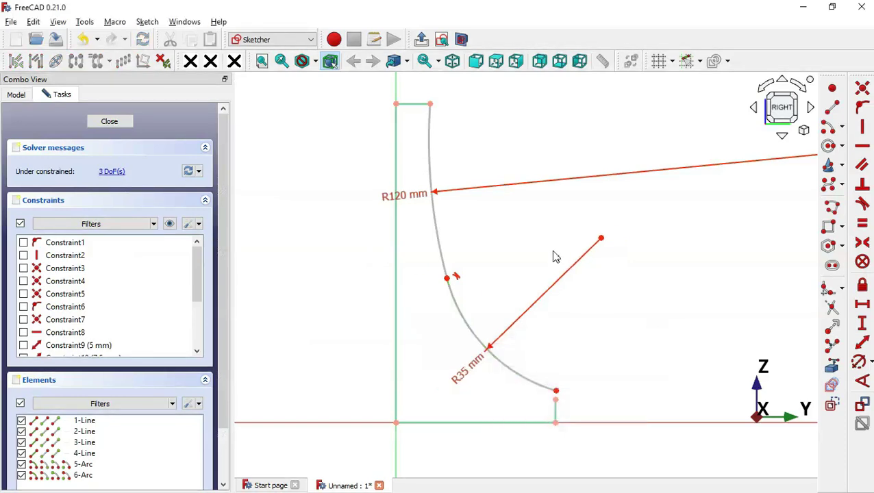
scroll(507, 286, down, 2)
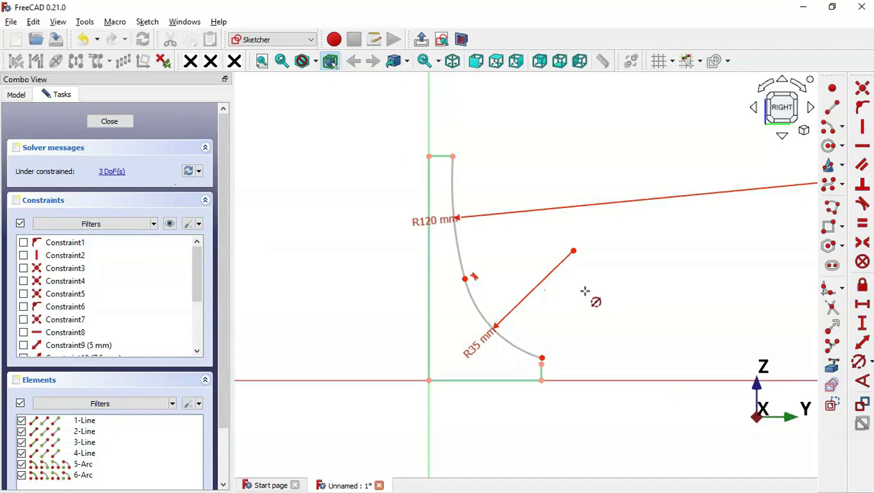
- Constrain the vertical distance between the arcs' shared point and the origin to 20 mm, as in the PDF drawing
right_click(502, 271)
key(alt+Tab)
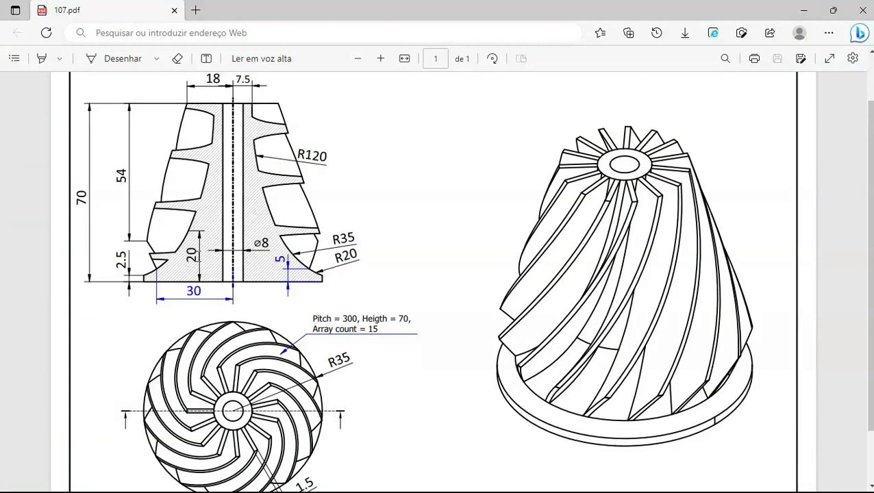
key(alt+Tab)
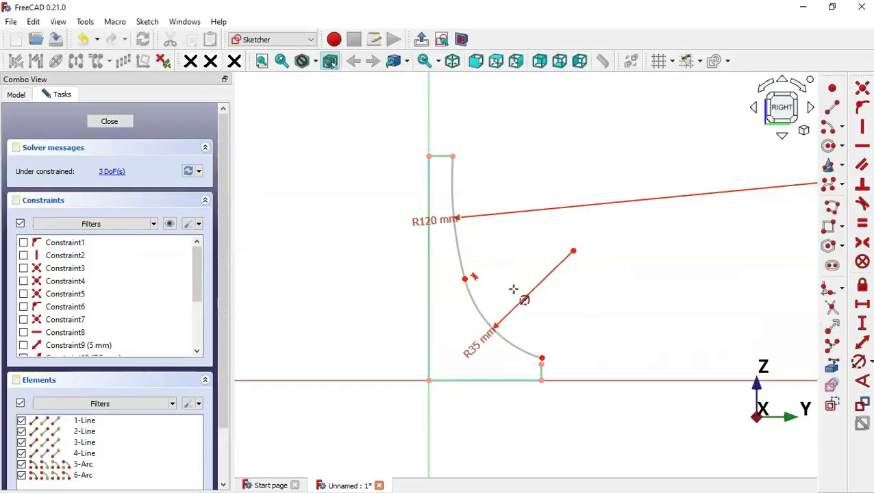
click(861, 323)
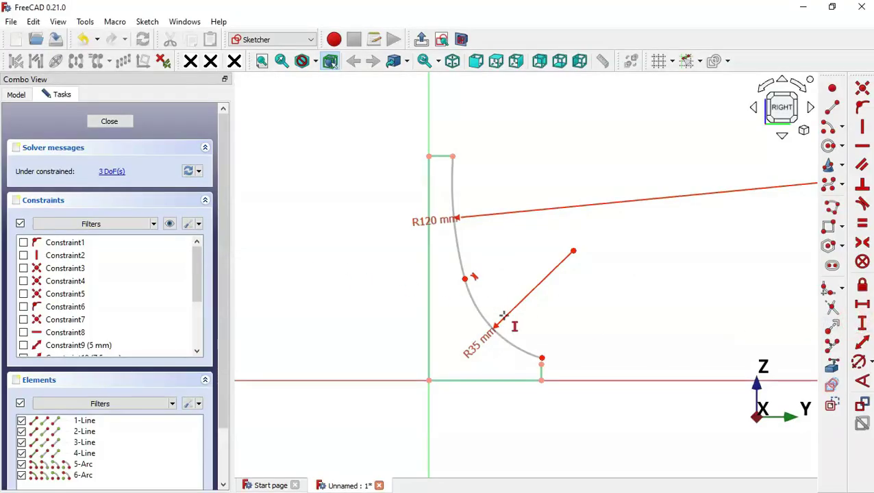
click(465, 280)
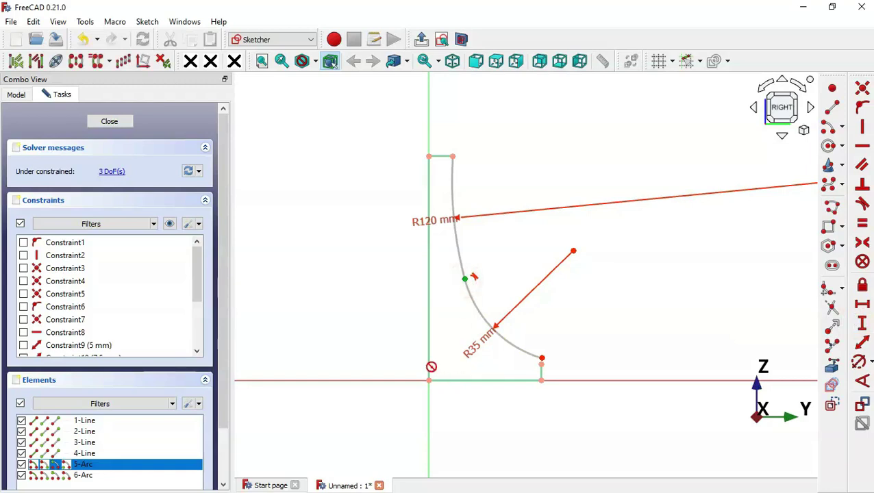
click(427, 380)
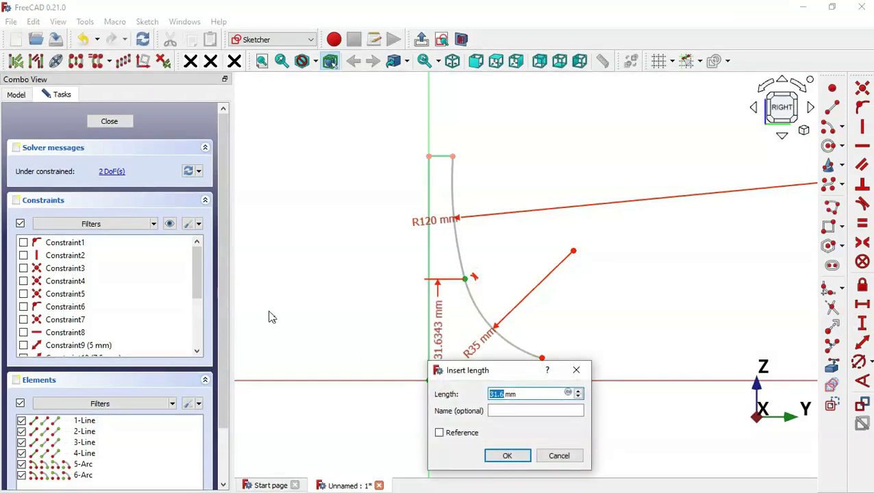
text(20)
key(Return)
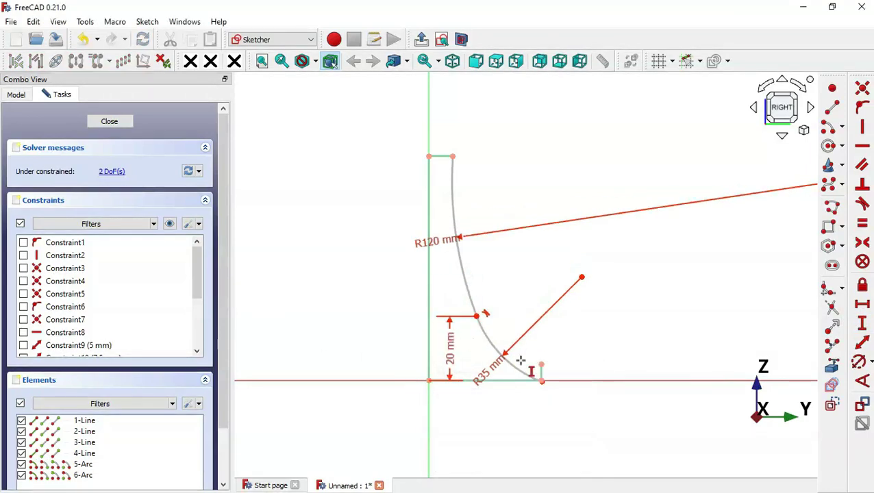
- Constrain the horizontal distance from the origin to the lower arc's free end to 30 mm, as in the PDF drawing
scroll(520, 360, up, 2)
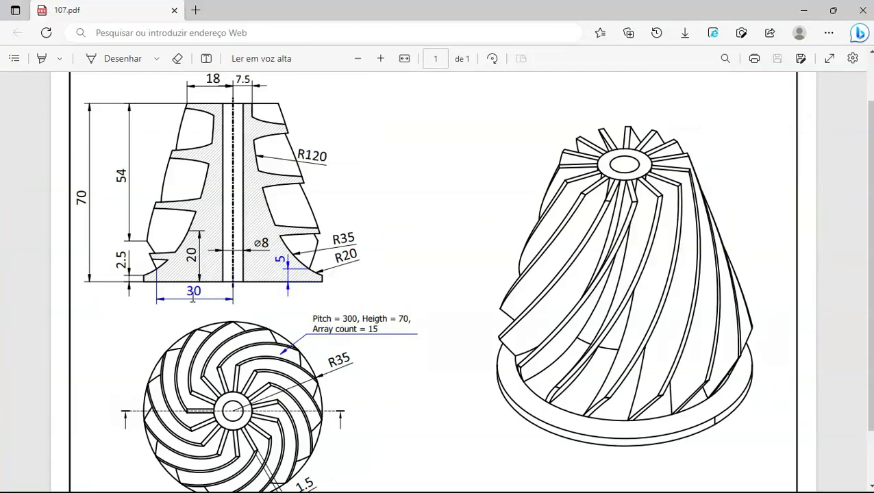
key(alt+Tab)
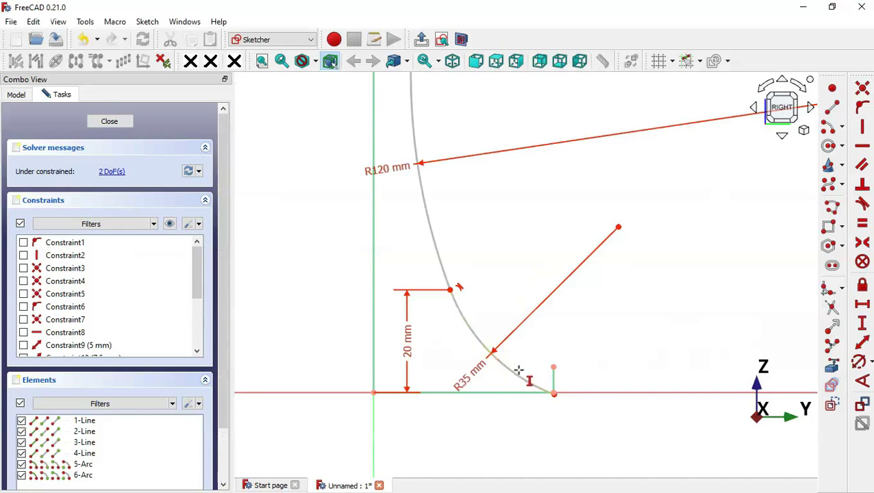
click(862, 306)
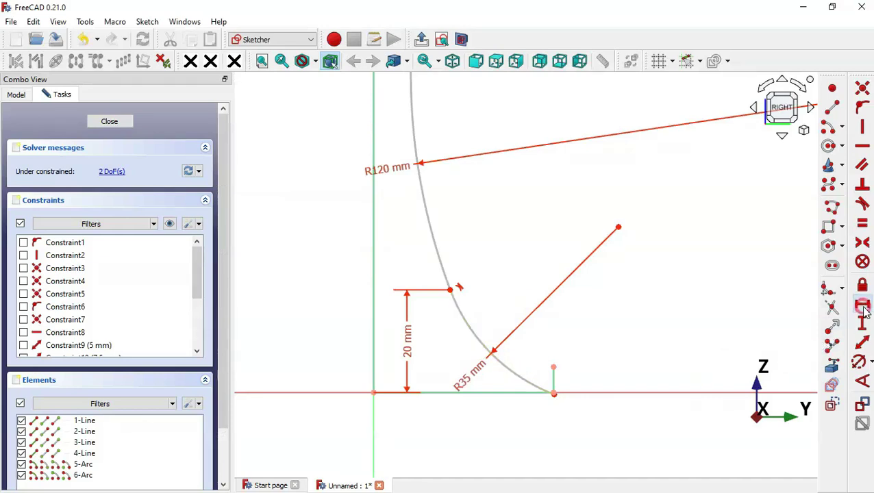
click(555, 395)
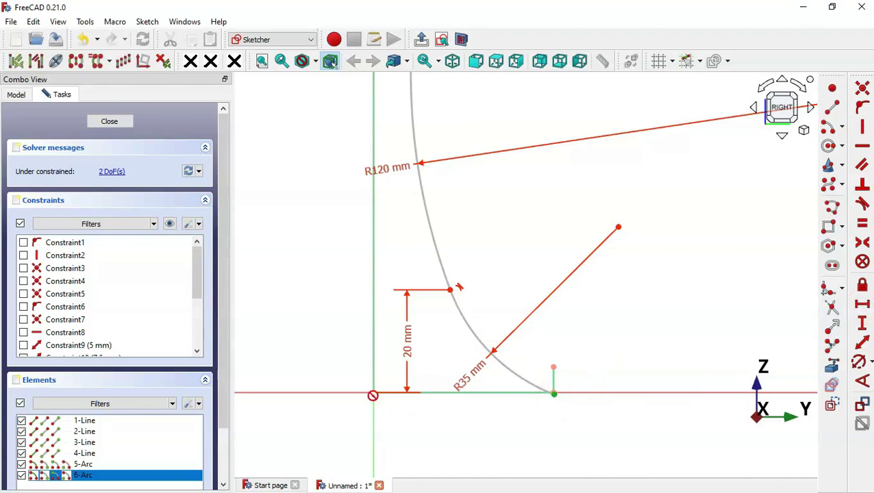
click(373, 393)
text(30)
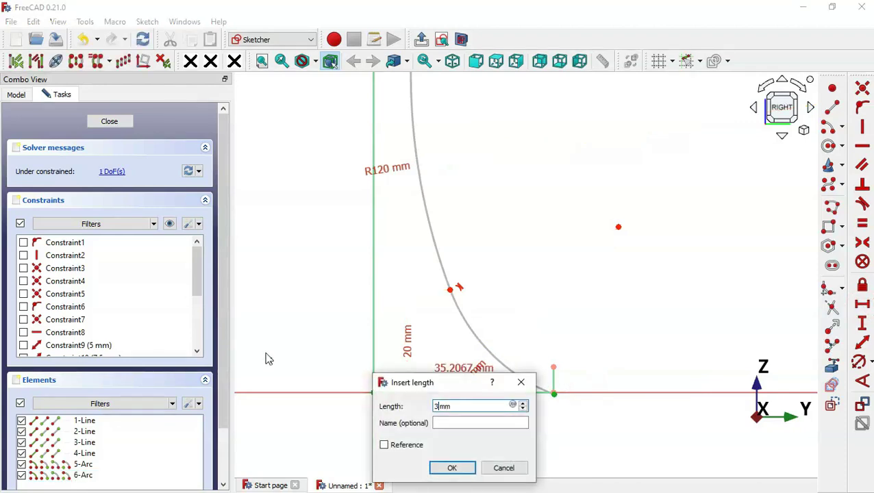
key(Return)
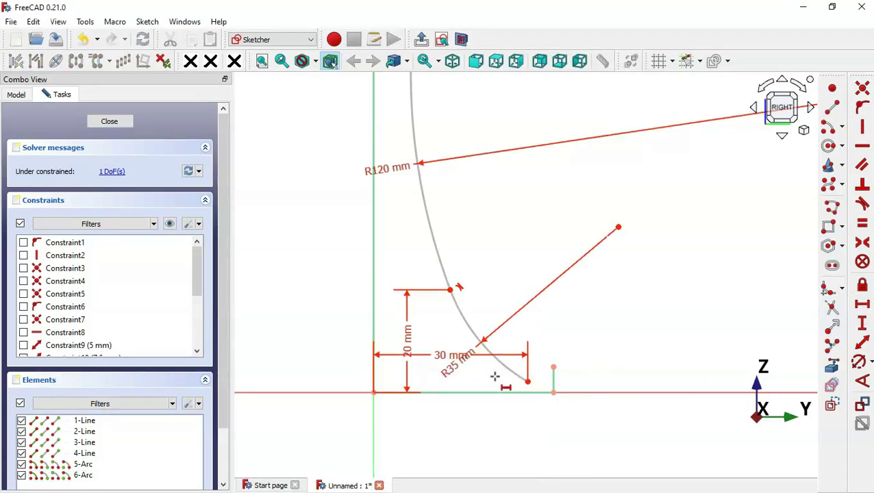
- Close the profile with a horizontally constrained line from the lower arc's free end to the top of the short vertical line
mouse_move(531, 389)
mouse_down()
mouse_move(517, 361)
mouse_move(511, 367)
mouse_up()
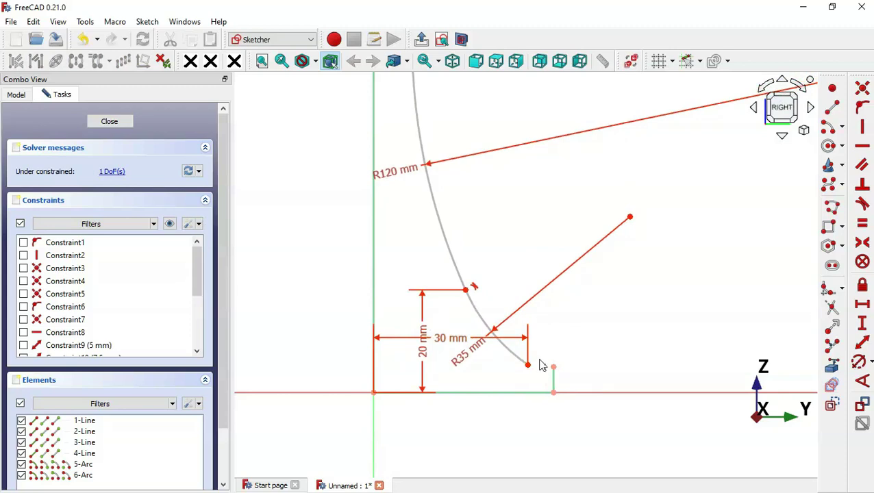
scroll(540, 359, up, 2)
click(833, 108)
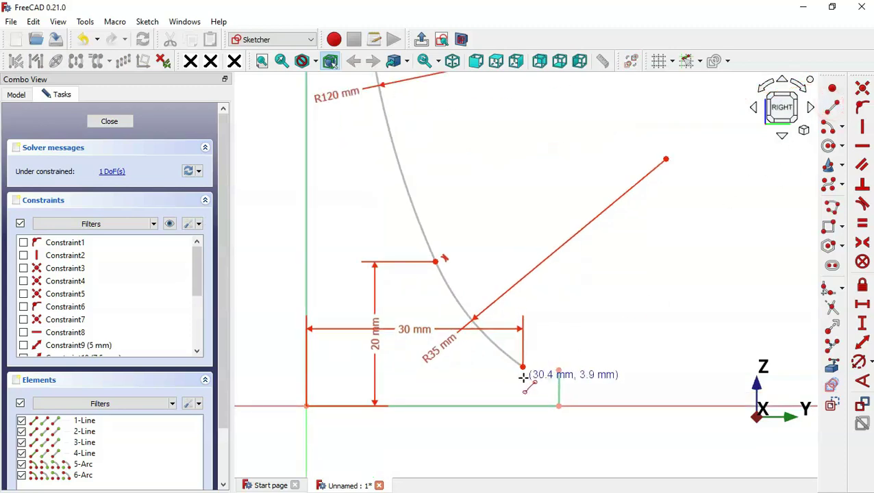
click(524, 367)
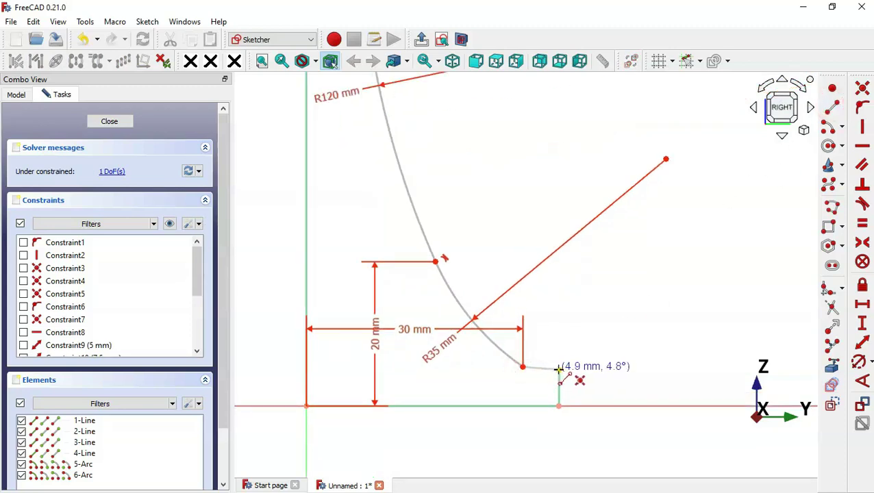
click(559, 370)
click(862, 146)
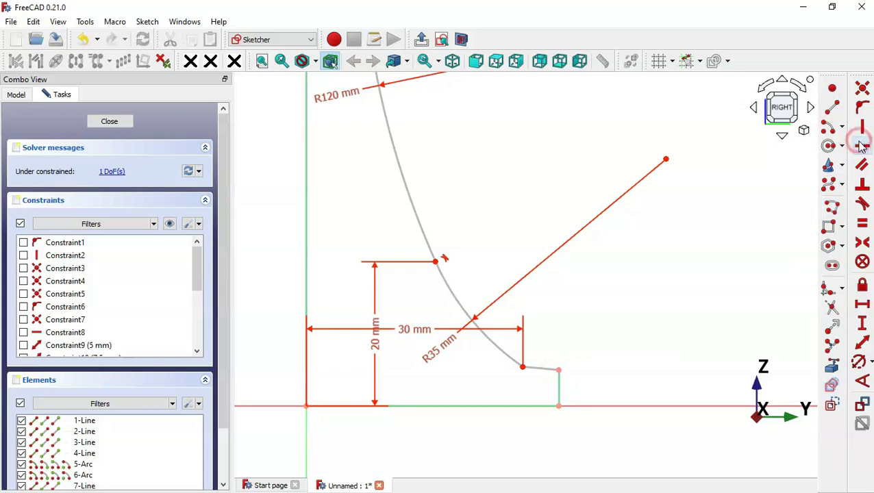
click(543, 368)
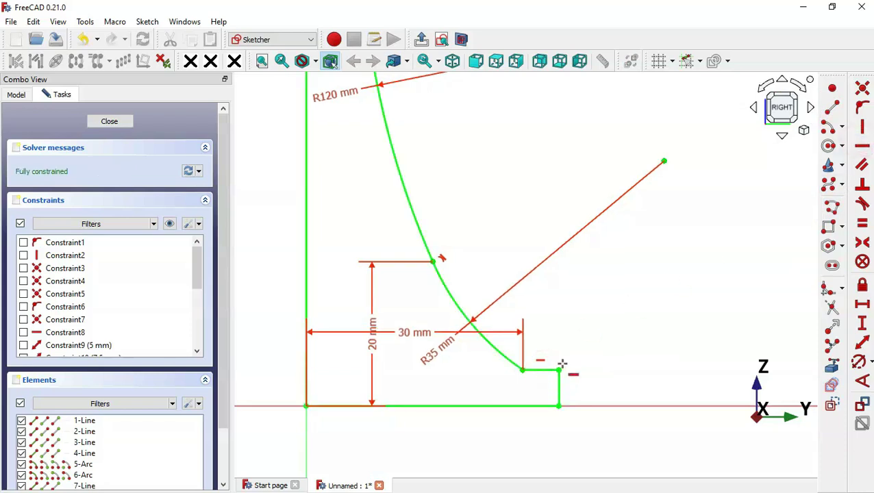
- Close the profile sketch and revolve it 360° around the vertical sketch axis
scroll(522, 405, down, 4)
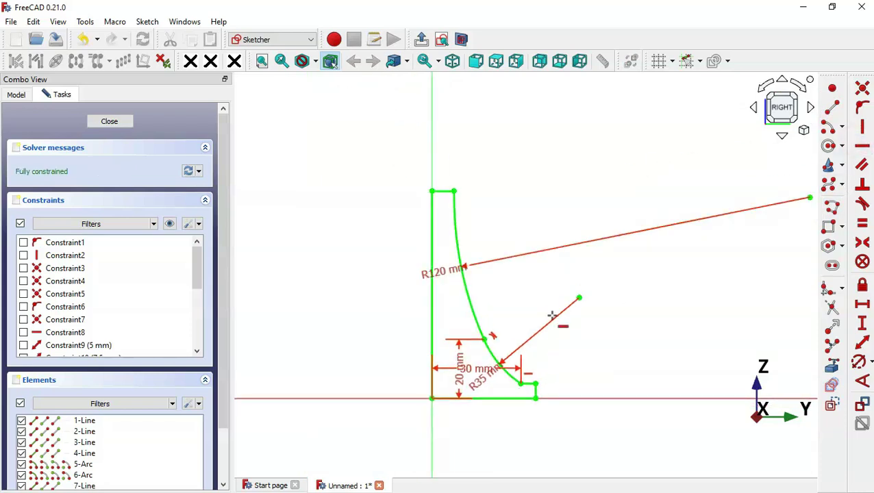
click(422, 39)
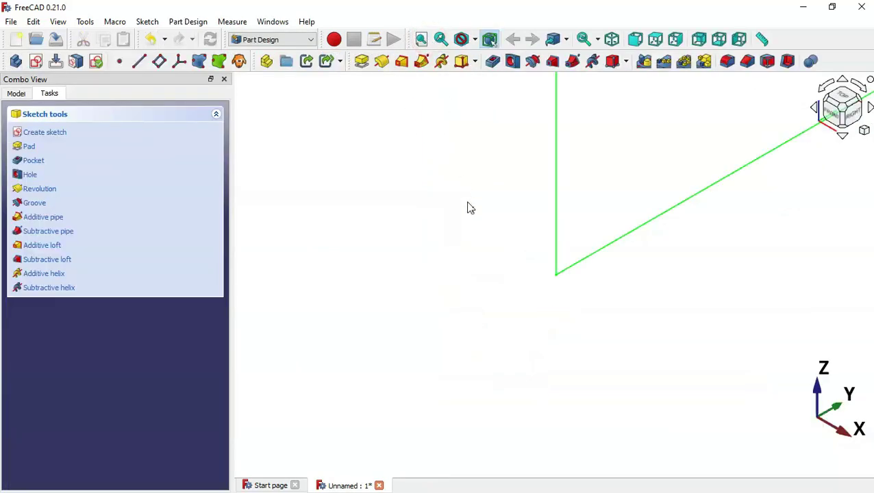
click(381, 61)
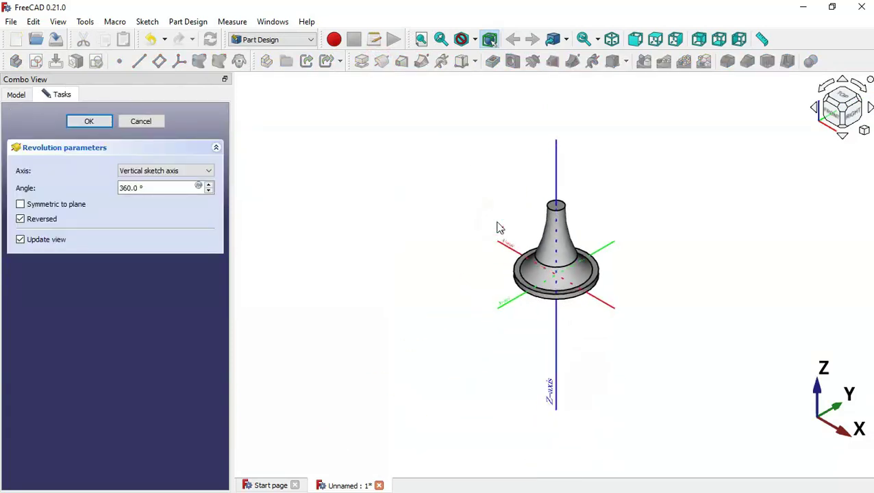
scroll(572, 235, up, 4)
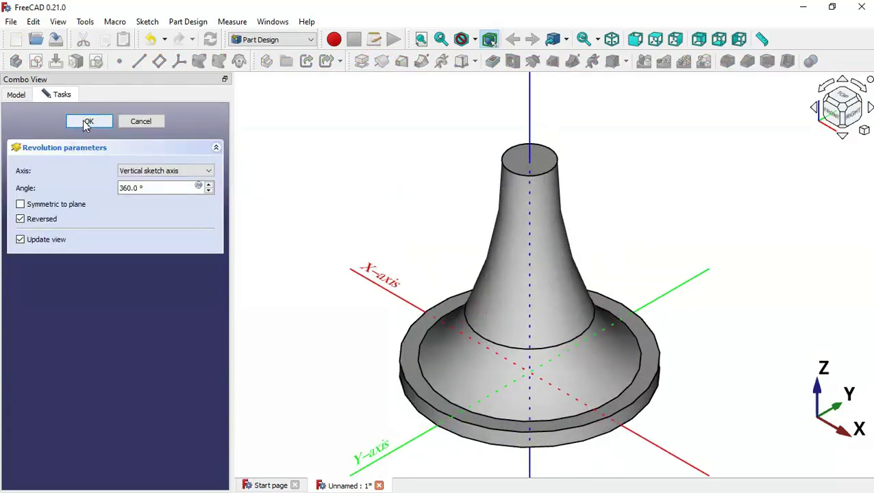
click(88, 122)
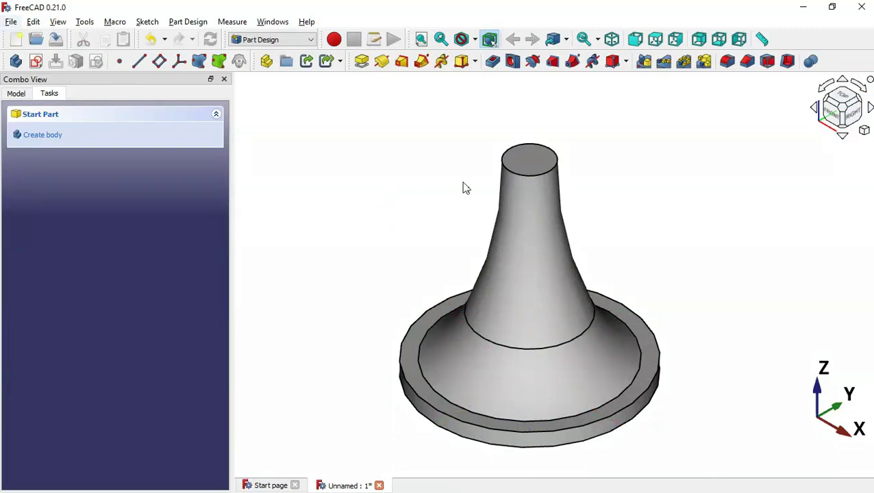
- Check the bore in the PDF drawing and start a Hole on the core's top face with a diameter of 8 mm
key(alt+Tab)
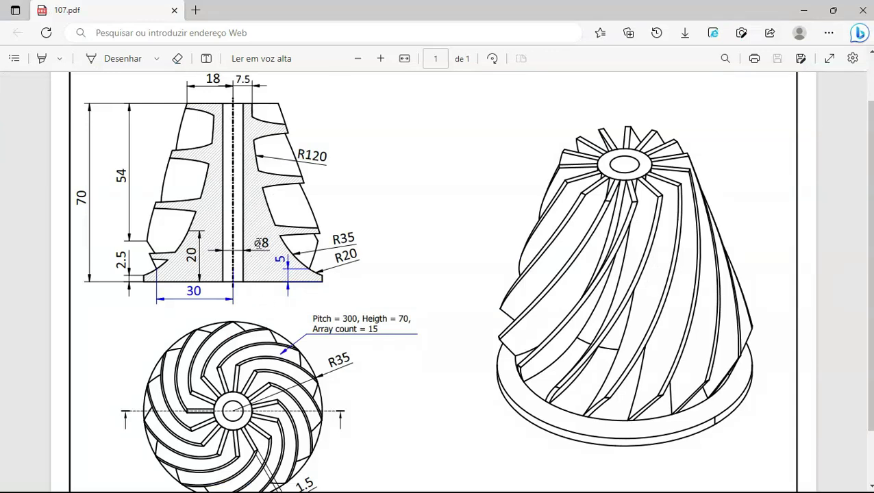
key(alt+Tab)
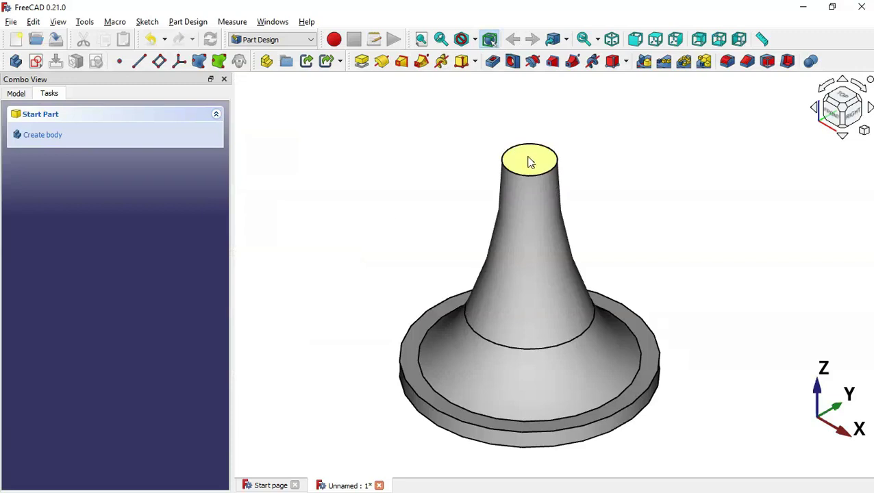
click(529, 162)
click(513, 61)
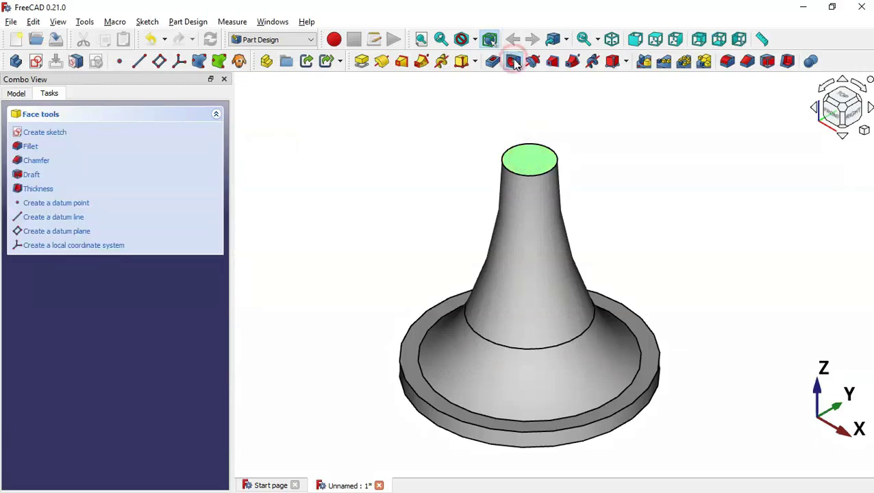
drag(206, 295, 146, 299)
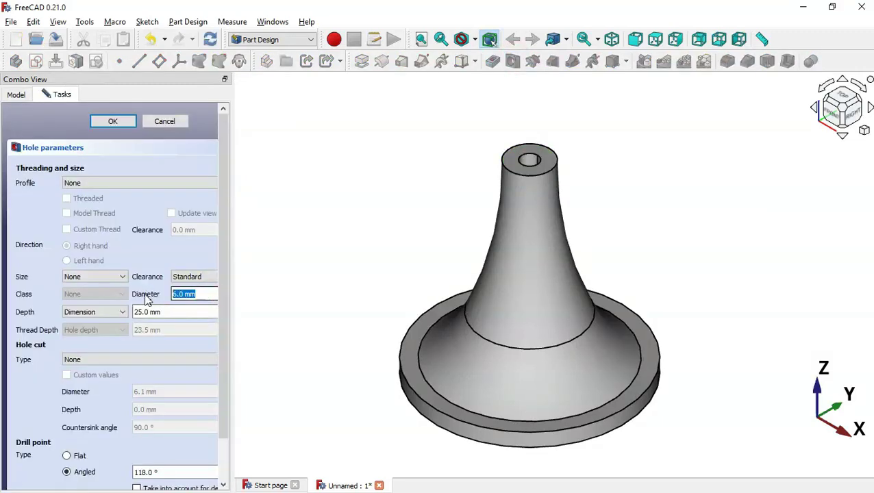
text(8)
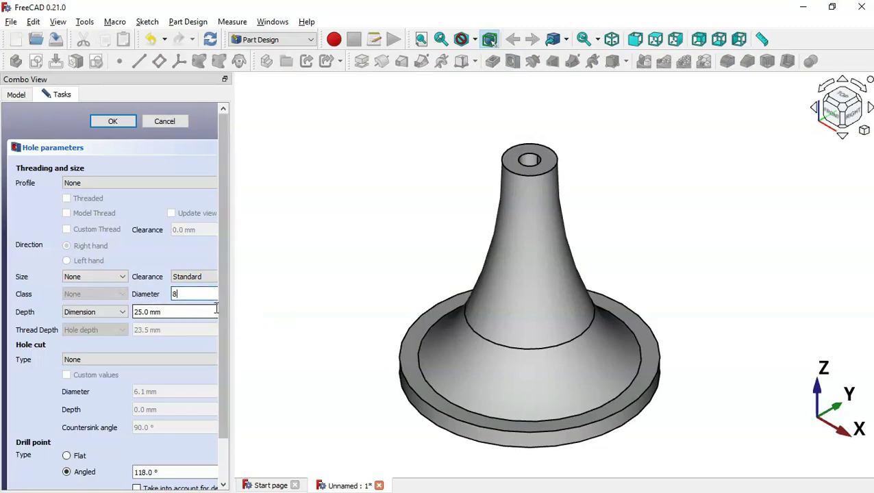
key(alt+Tab)
key(alt+Tab)
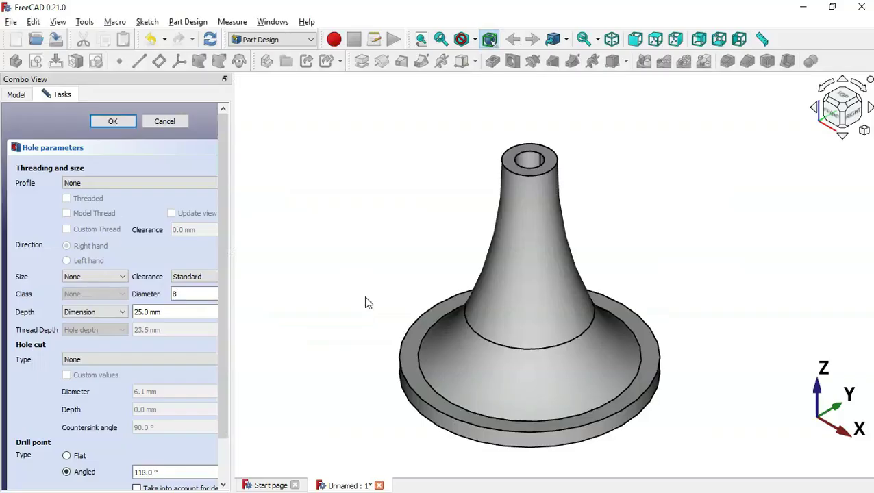
- Set the hole's depth to 100 mm so it passes through the base, and accept the hole
drag(410, 417, 497, 291)
click(161, 312)
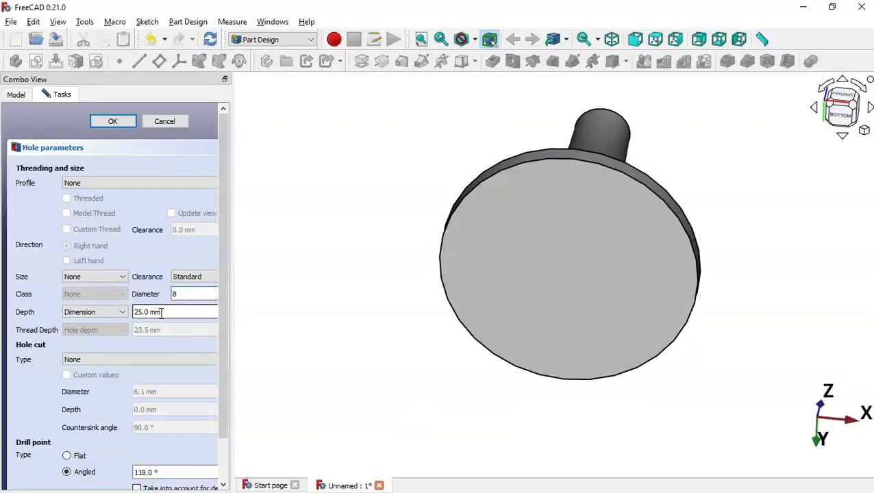
triple_click(183, 311)
text(100)
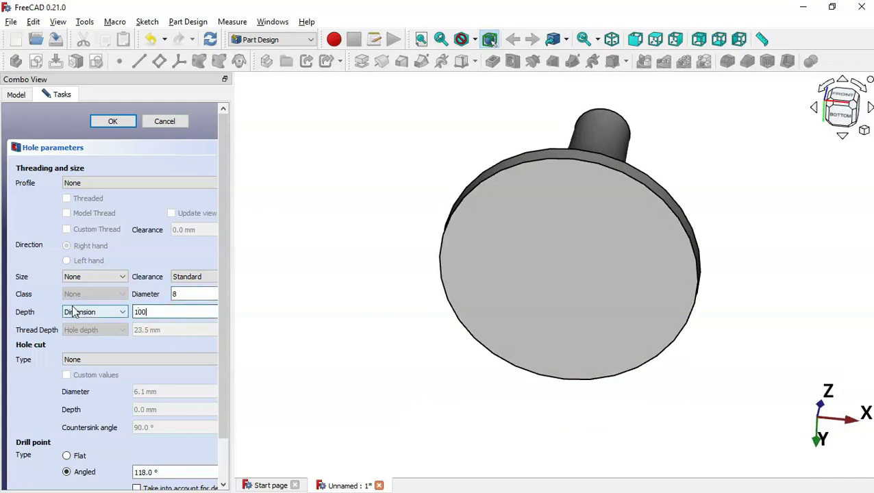
click(294, 333)
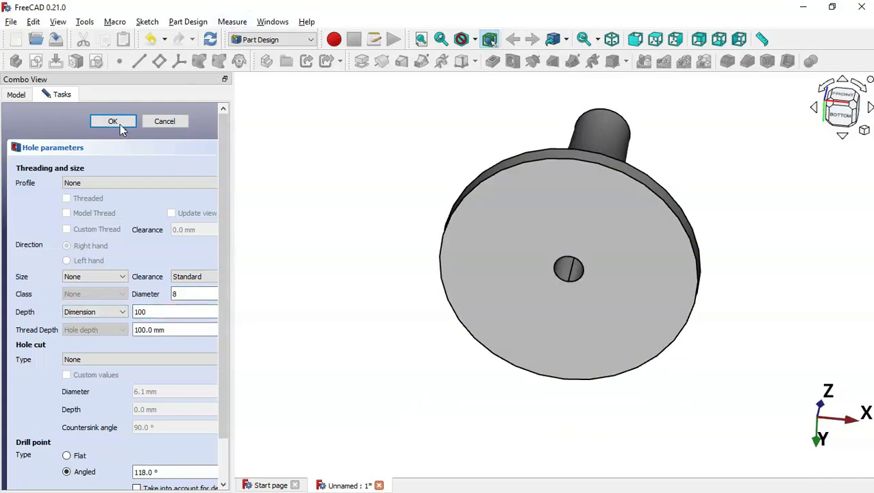
click(113, 122)
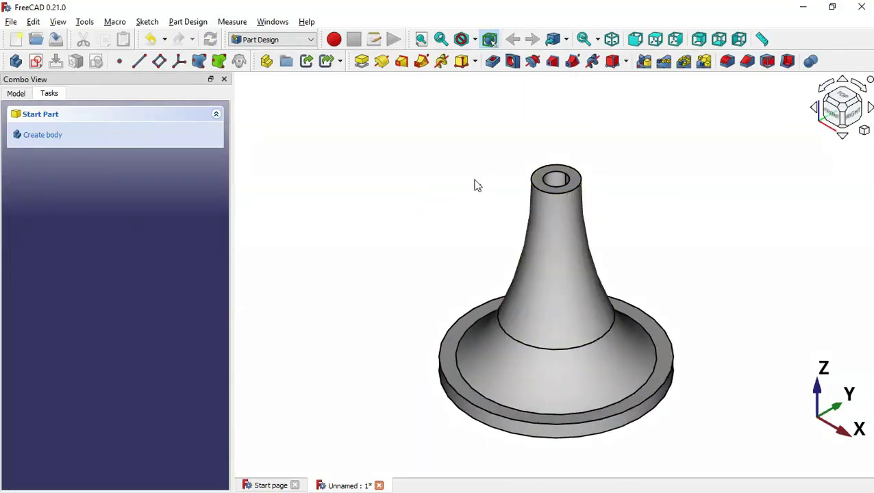
- Consult the fin details in the PDF drawing's top view and start a new sketch on the XY-plane in FreeCAD
key(alt+Tab)
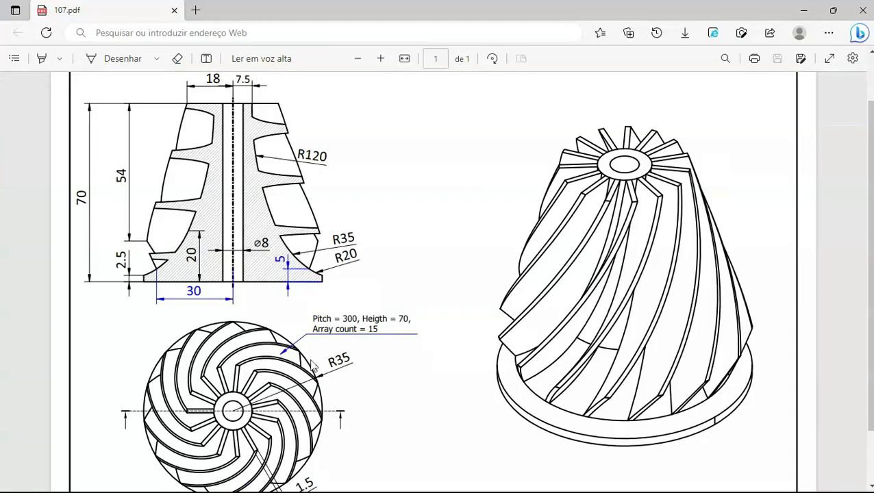
scroll(856, 202, down, 1)
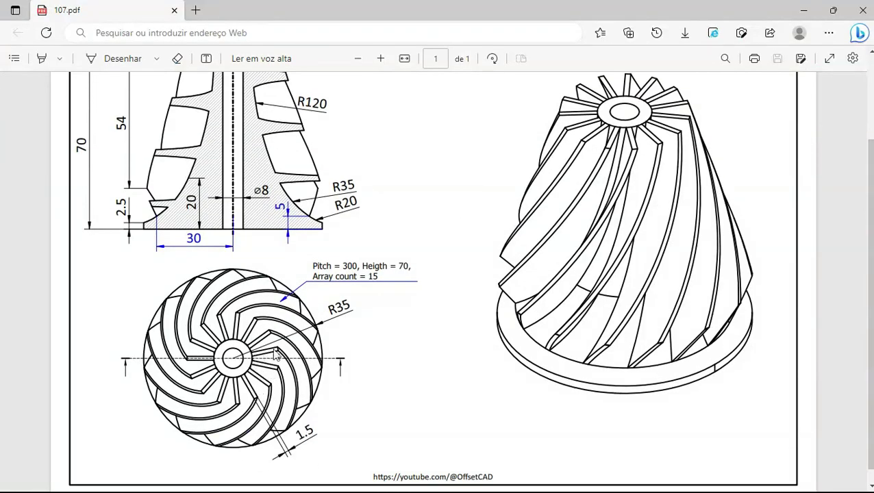
key(alt+Tab)
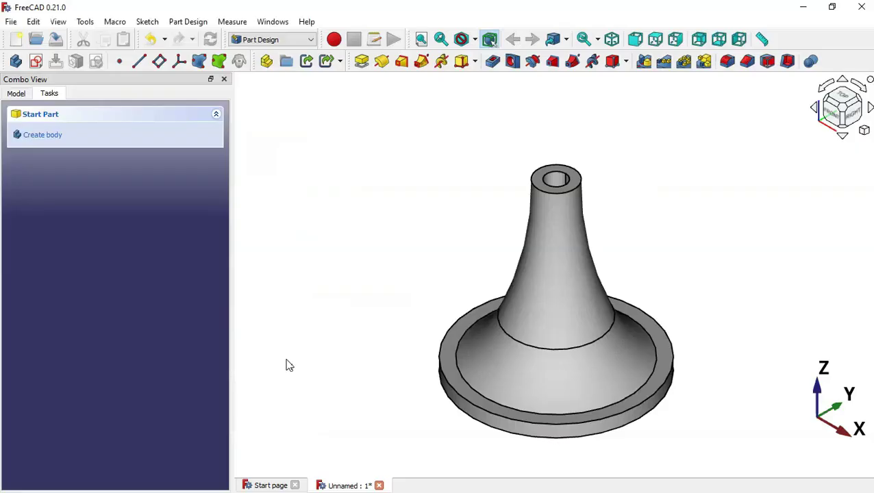
click(37, 62)
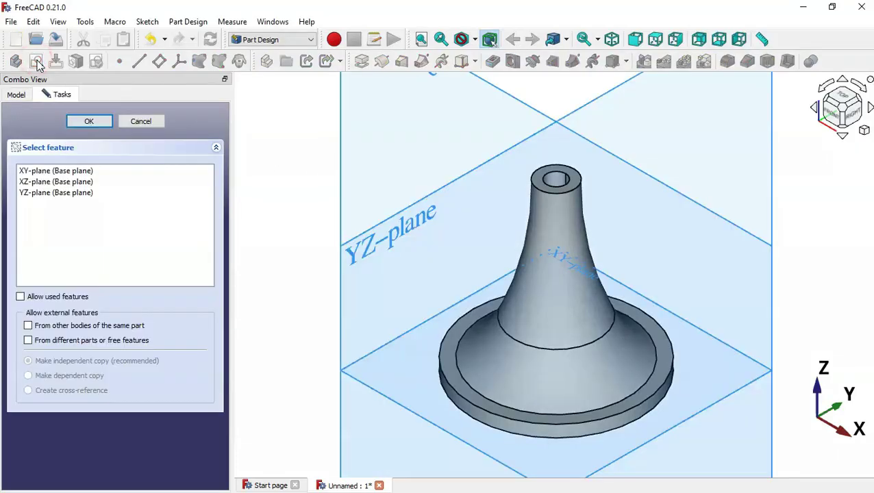
click(612, 275)
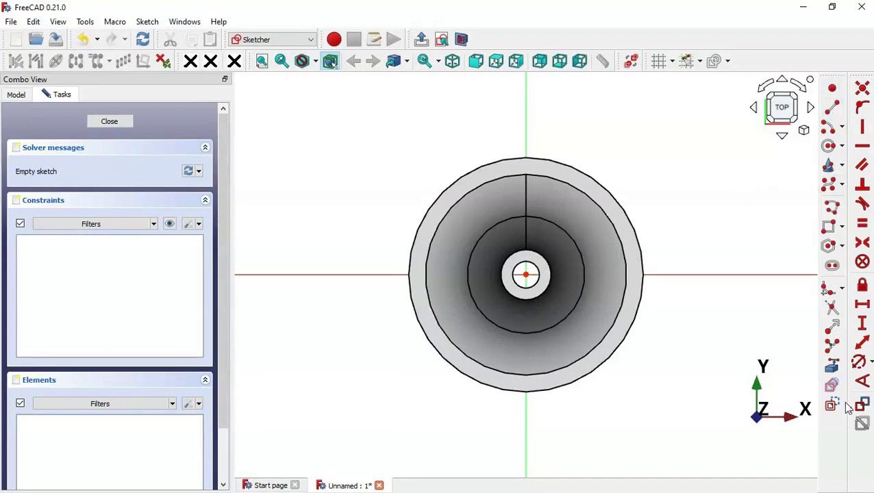
- Project the base's outer edge and the top face's outer edge as external geometry, and section the view at the sketch plane
click(833, 369)
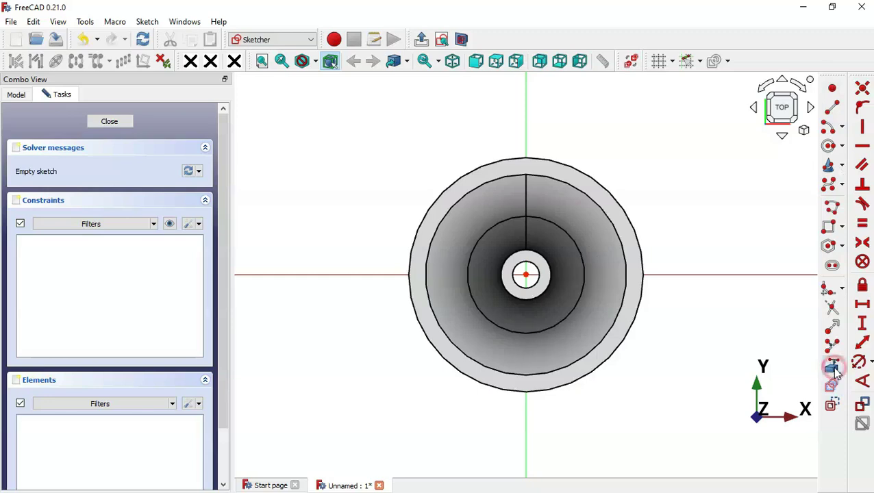
click(636, 235)
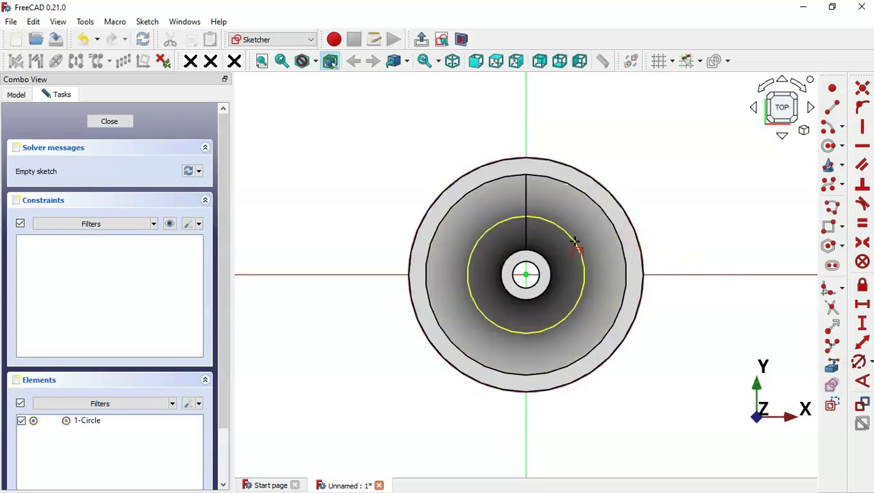
click(546, 260)
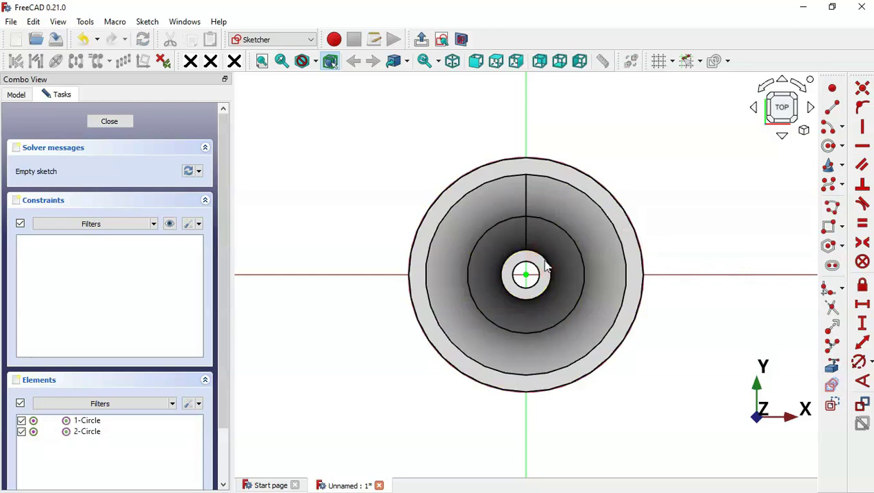
click(466, 41)
scroll(573, 199, up, 3)
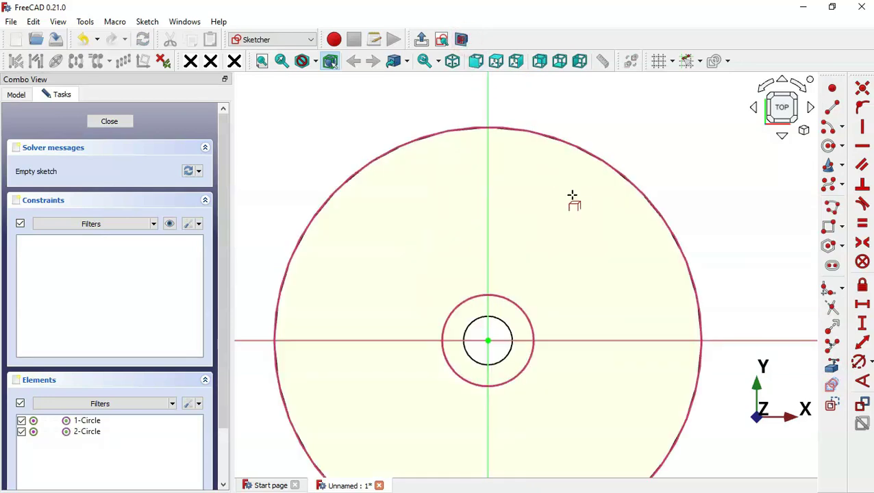
- Draw a rectangle across the horizontal axis, with opposite corners on the small projected circle, at about (6.4, 3.8) mm, and the large one
click(831, 226)
scroll(583, 208, down, 2)
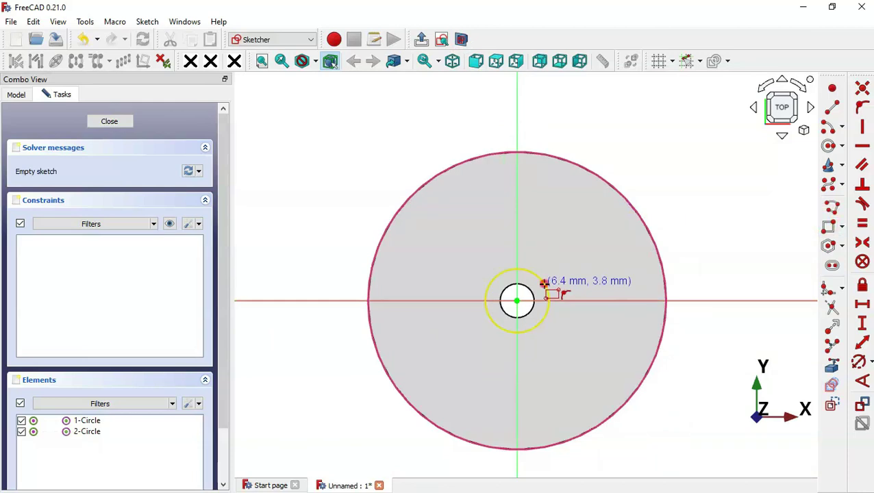
click(663, 333)
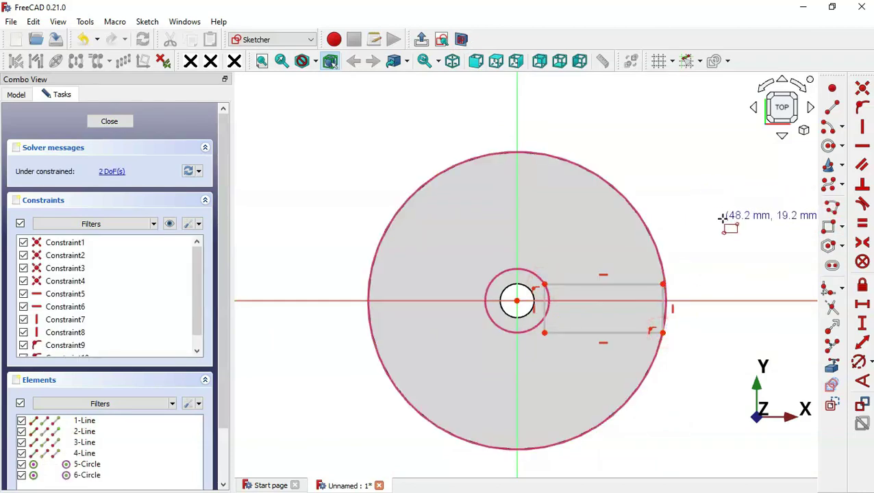
- Make the two outer corners of the rectangle symmetric about the horizontal axis
click(863, 243)
scroll(676, 302, up, 3)
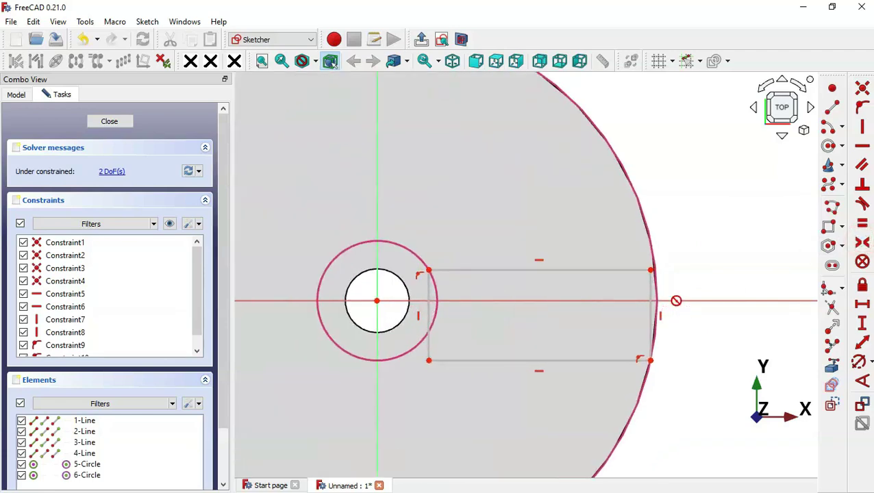
click(649, 271)
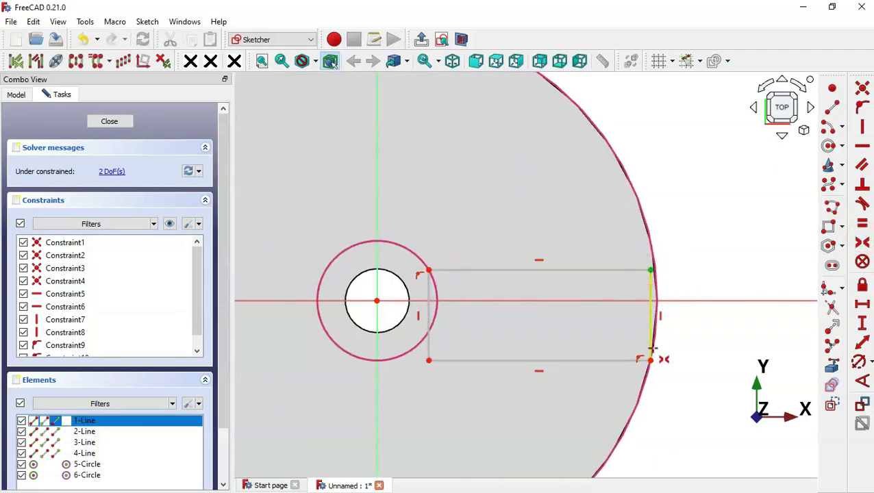
click(650, 360)
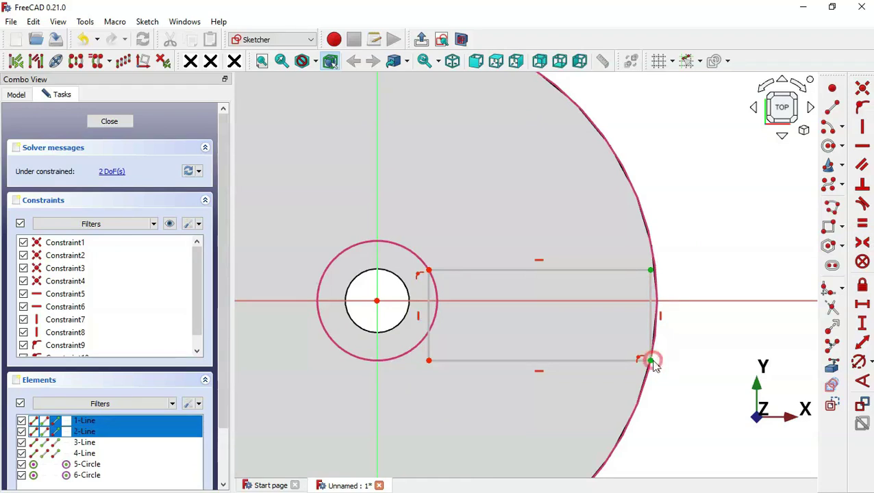
click(715, 300)
key(s)
key(s)
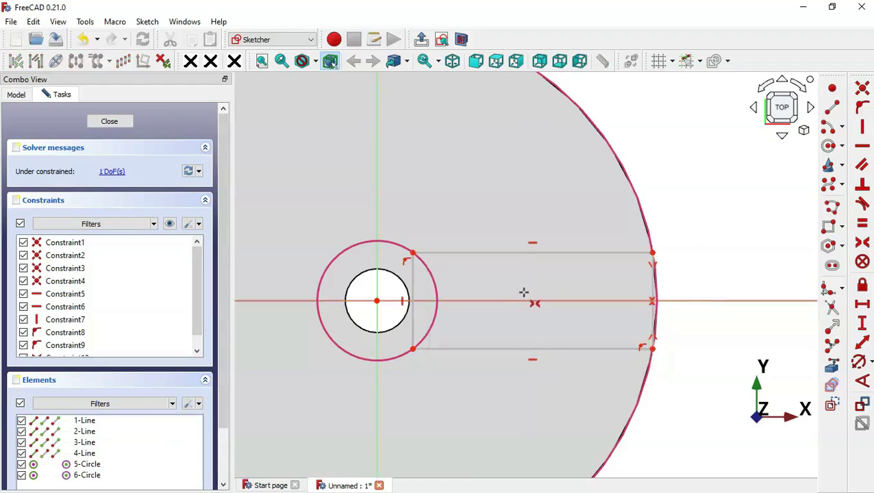
- Constrain the rectangle's outer vertical side to 1.5 mm, the fin thickness in the PDF drawing, and close the sketch
scroll(524, 293, down, 2)
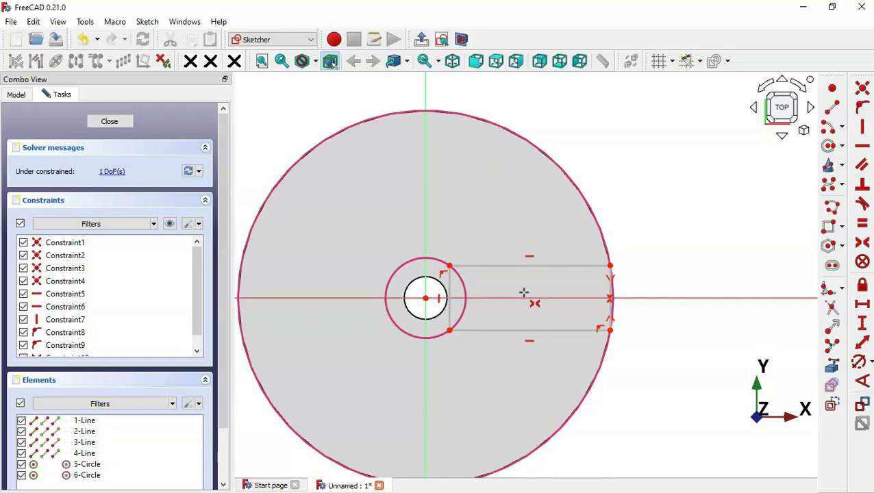
key(alt+Tab)
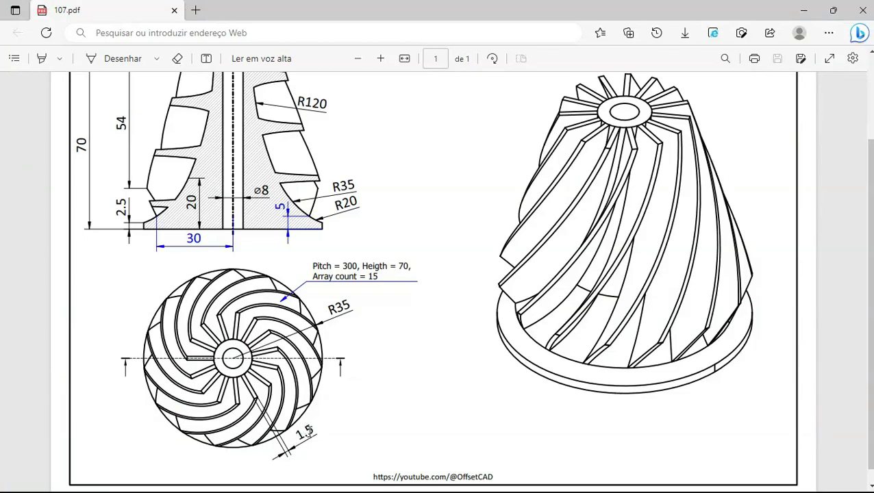
key(alt+Tab)
click(862, 322)
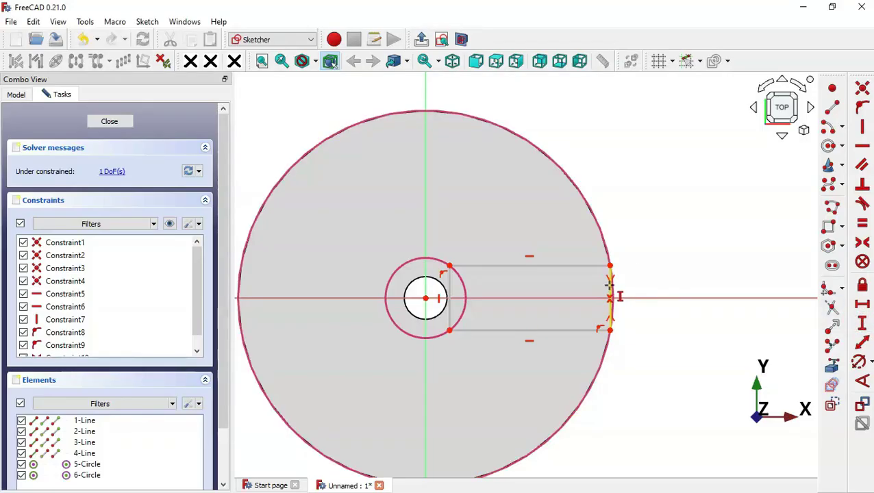
click(609, 288)
text(1.5)
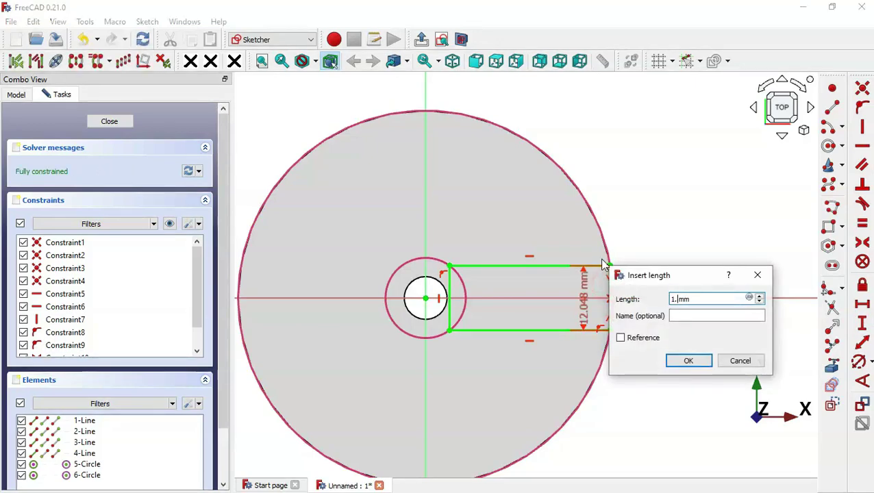
key(Return)
click(422, 39)
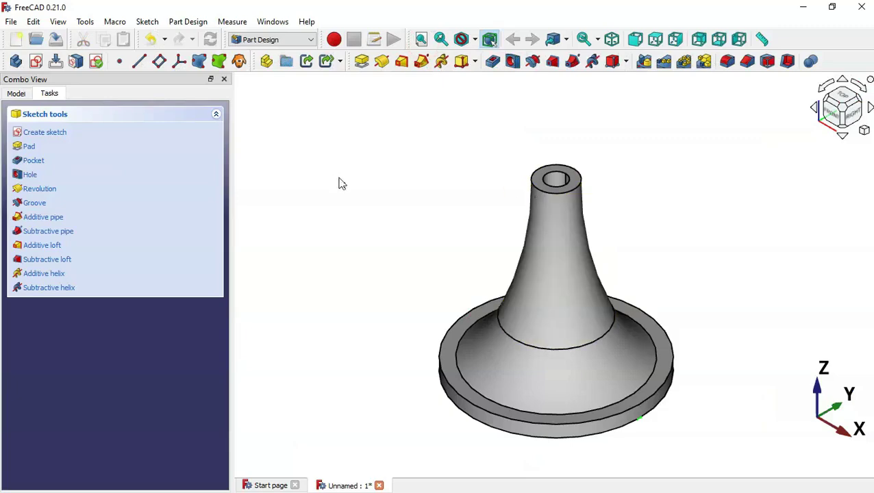
- Check the fin's helix values in the PDF drawing and start an additive helix from the rectangular fin sketch
middle_drag(741, 304, 406, 291)
key(0)
click(396, 262)
key(alt+Tab)
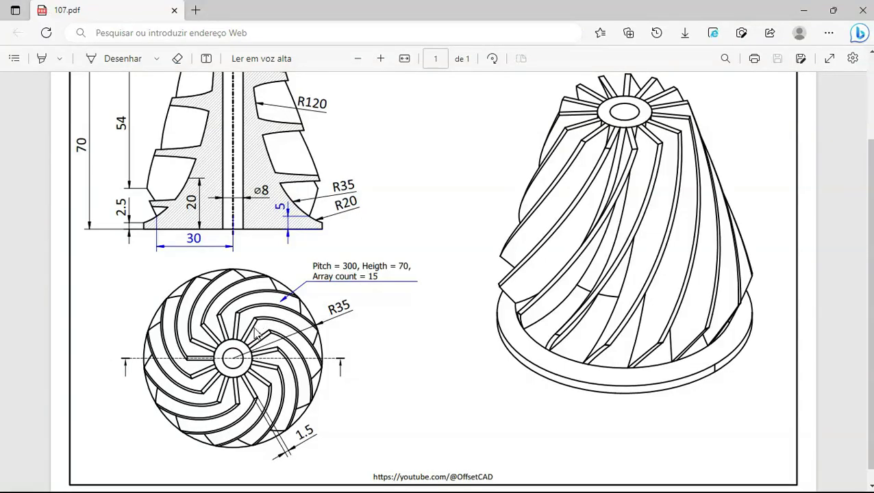
click(302, 352)
key(alt+Tab)
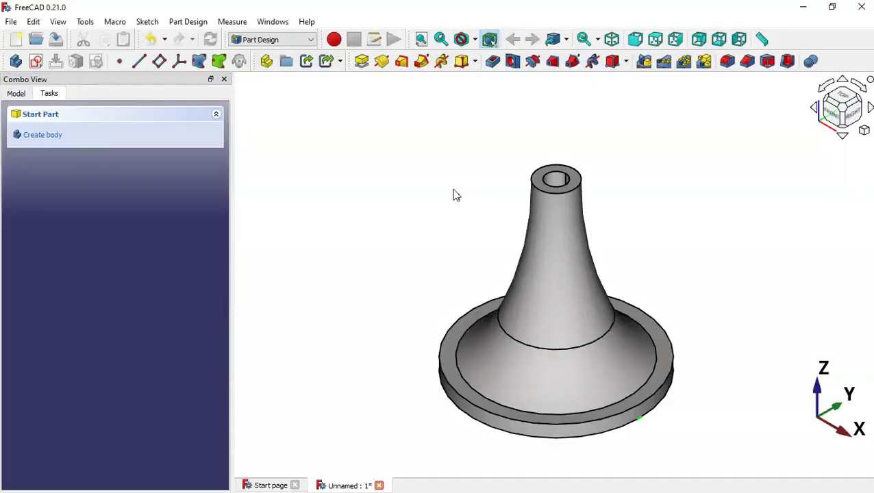
click(25, 94)
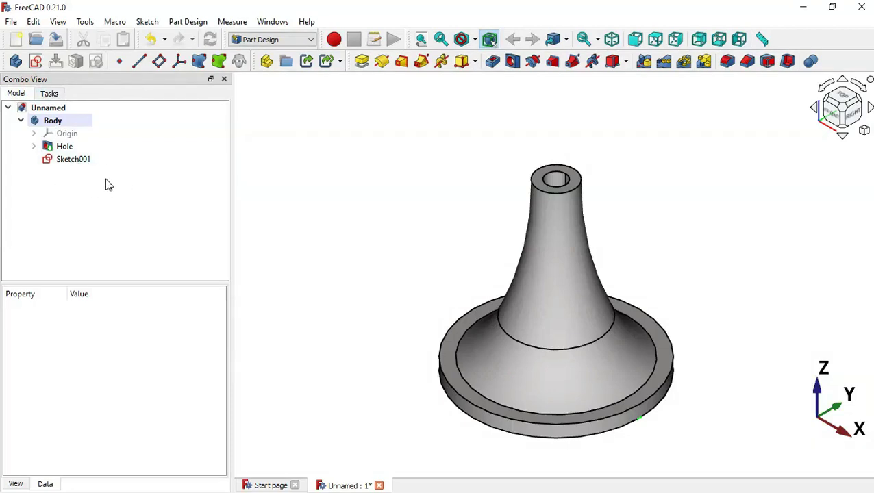
click(77, 160)
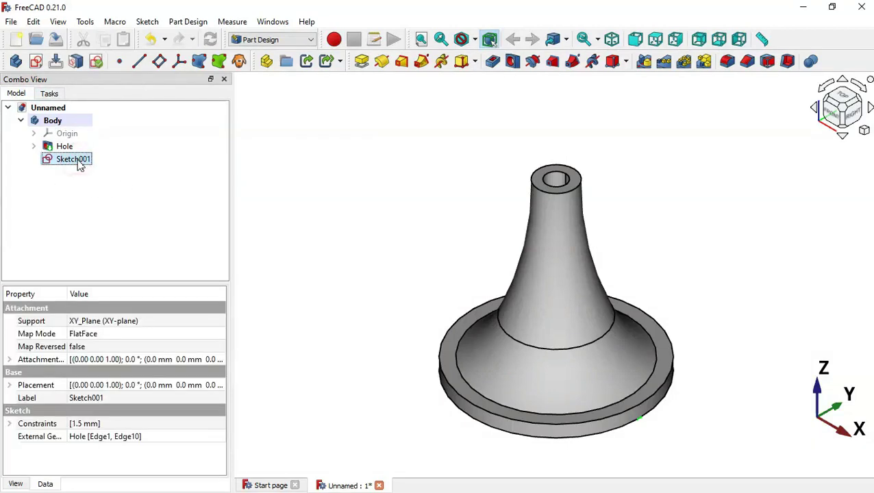
click(441, 62)
click(444, 62)
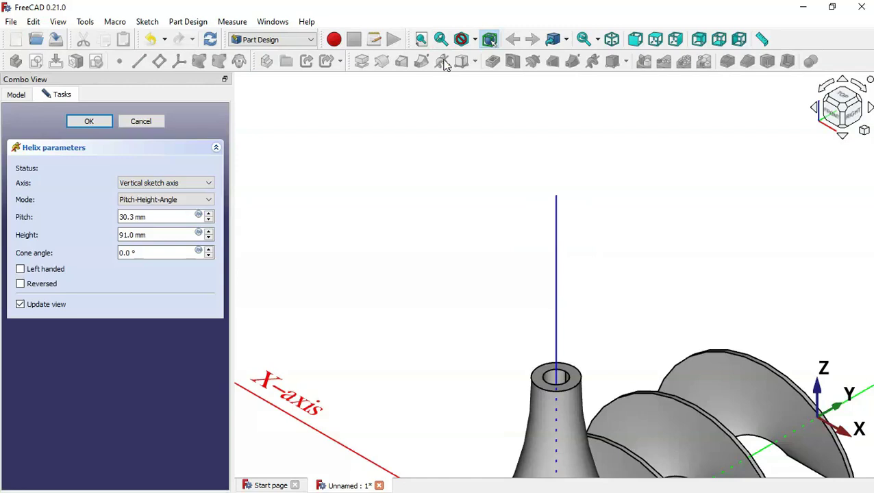
key(v)
key(f)
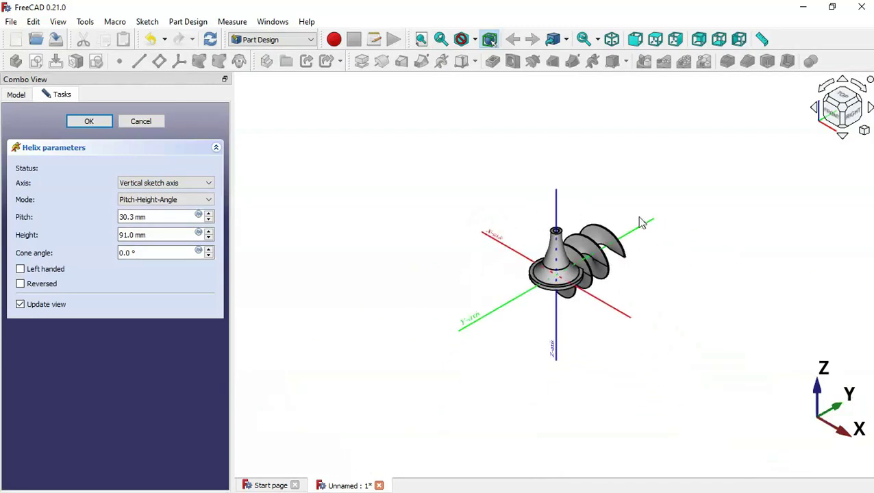
scroll(641, 222, up, 3)
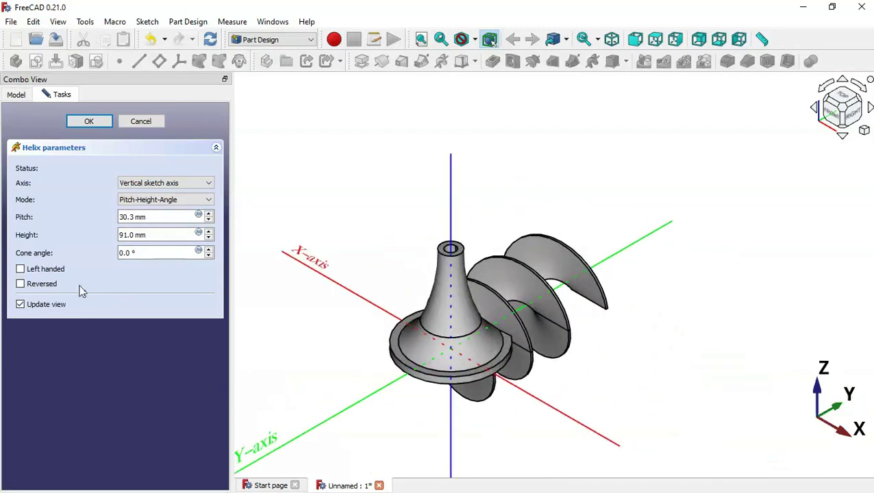
- Turn off the helix's automatic view update and set its axis to the base Z axis
click(58, 304)
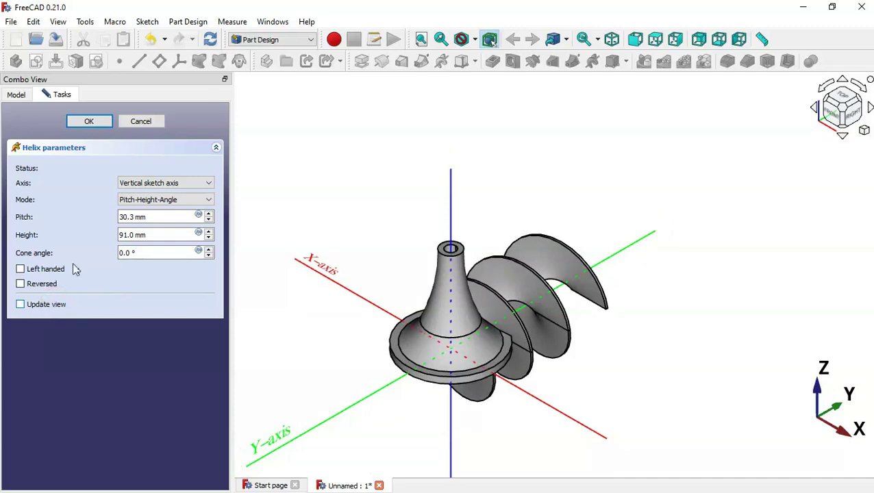
click(171, 185)
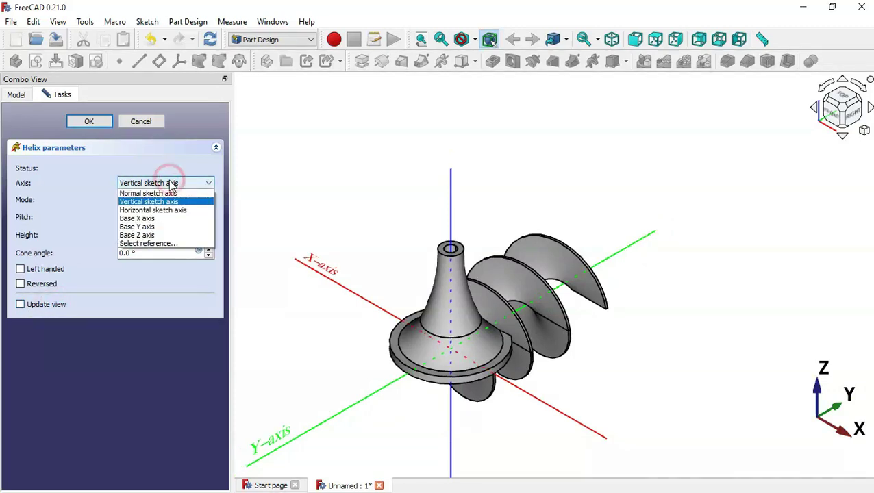
click(164, 234)
- Set the helix pitch to 300 mm and height to 70 mm as in the PDF drawing, turn view updating back on and accept
click(157, 216)
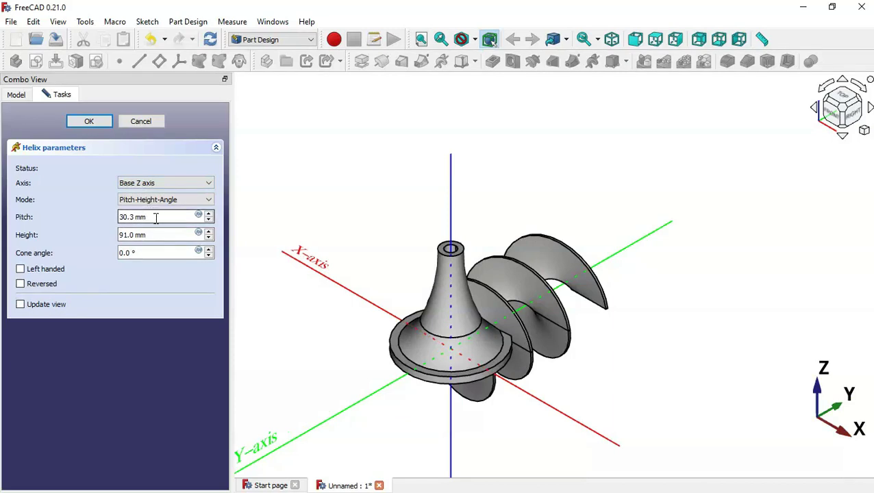
drag(156, 218, 109, 223)
key(alt+Tab)
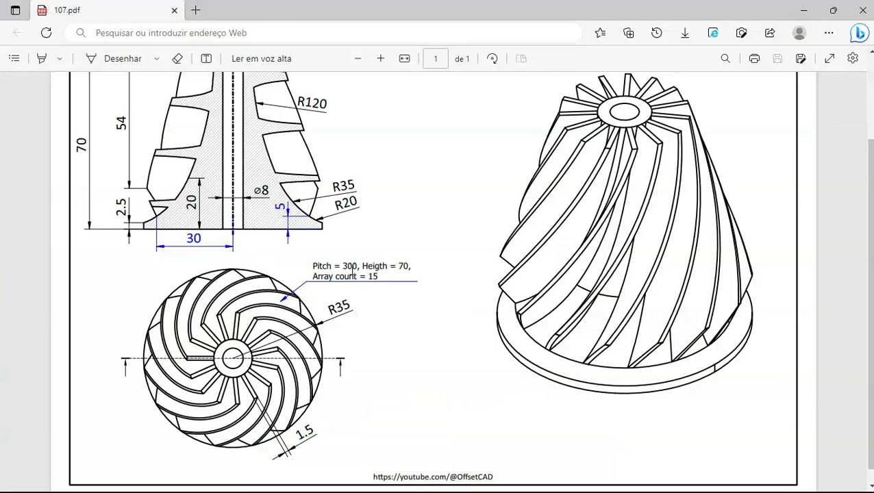
key(alt+Tab)
text(30)
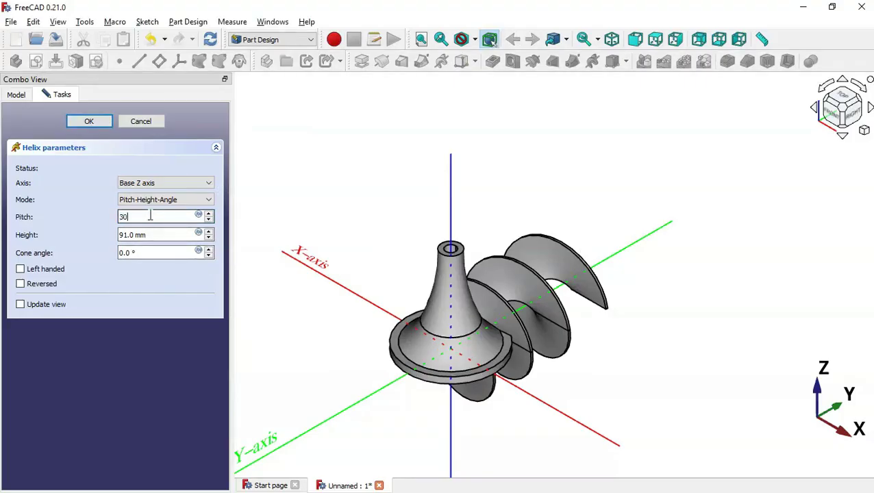
drag(168, 235, 95, 232)
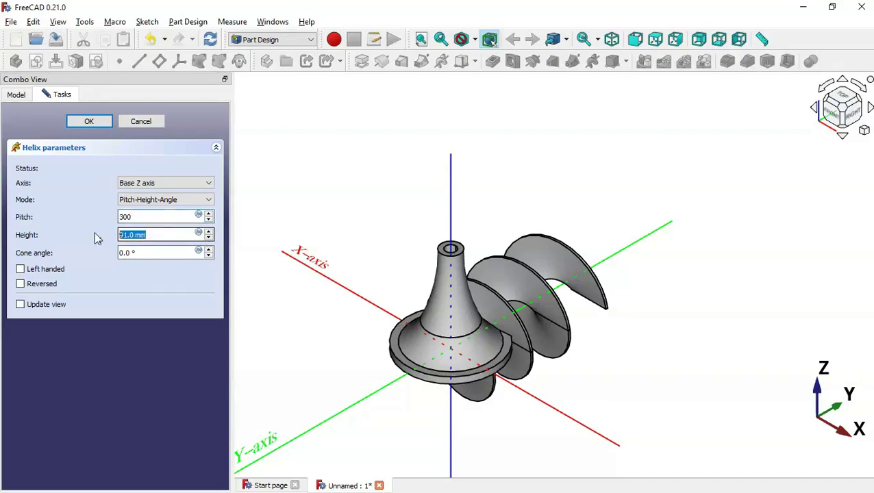
key(alt+Tab)
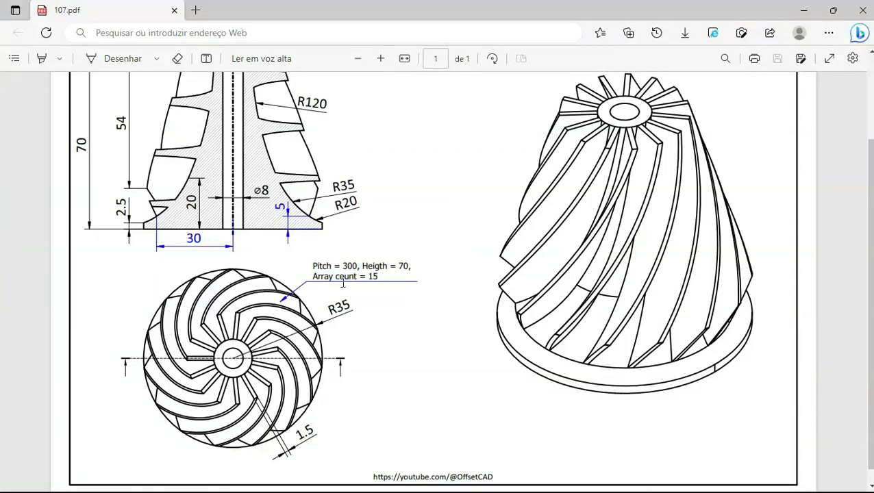
key(alt+Tab)
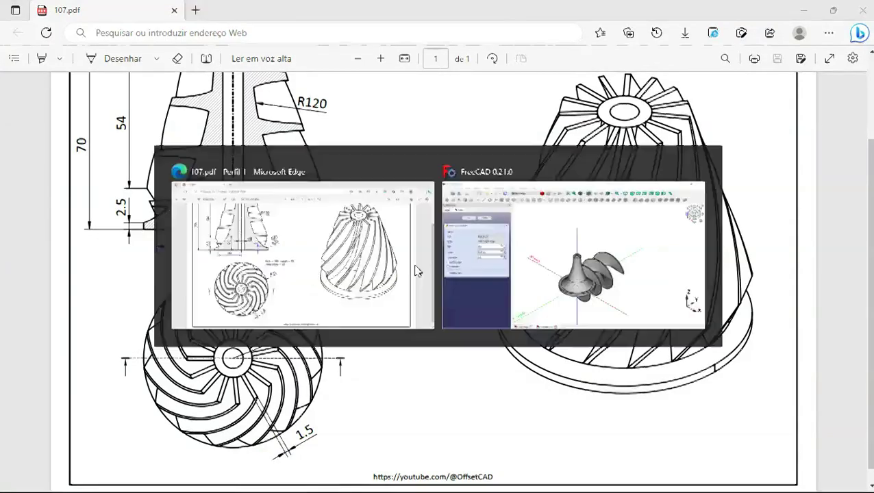
text(70)
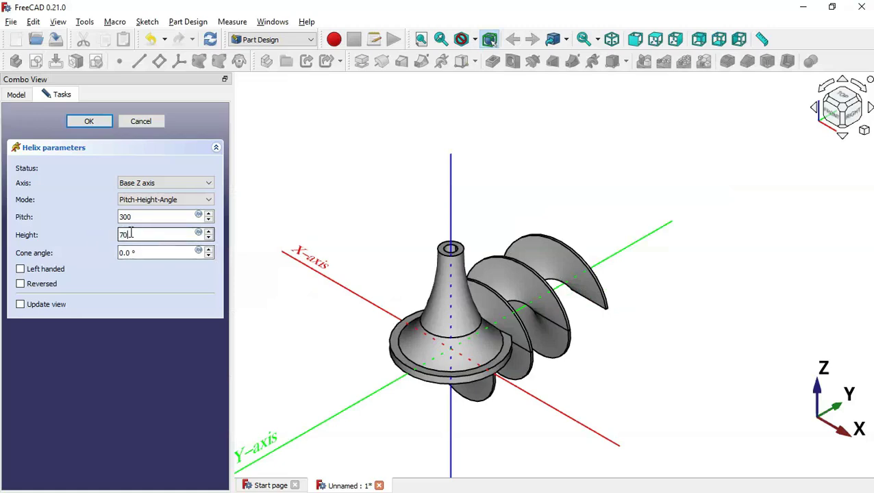
click(49, 312)
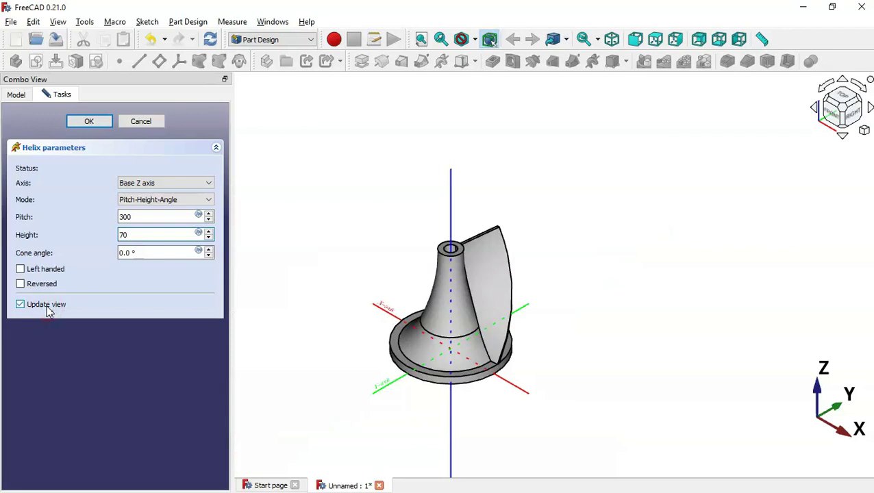
click(102, 121)
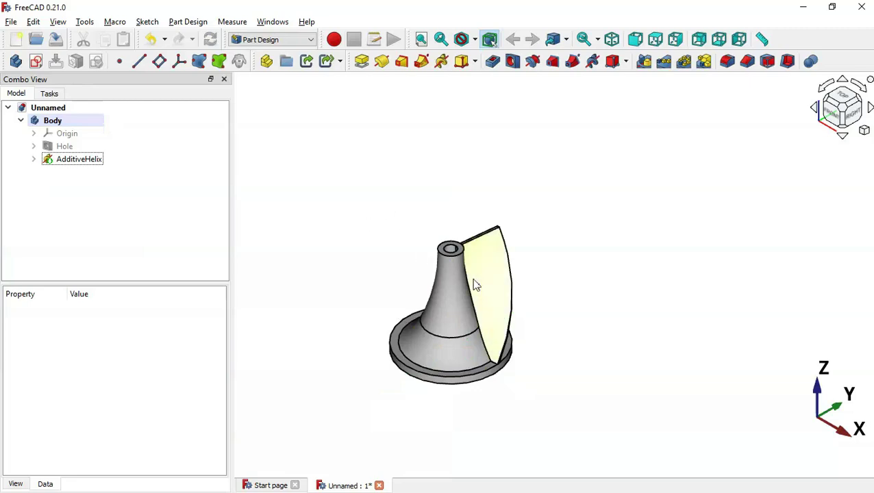
- Create a polar pattern of the helical fin with 15 occurrences over 360° about the normal sketch axis, matching the PDF's array count
scroll(474, 285, up, 2)
middle_drag(604, 297, 597, 326)
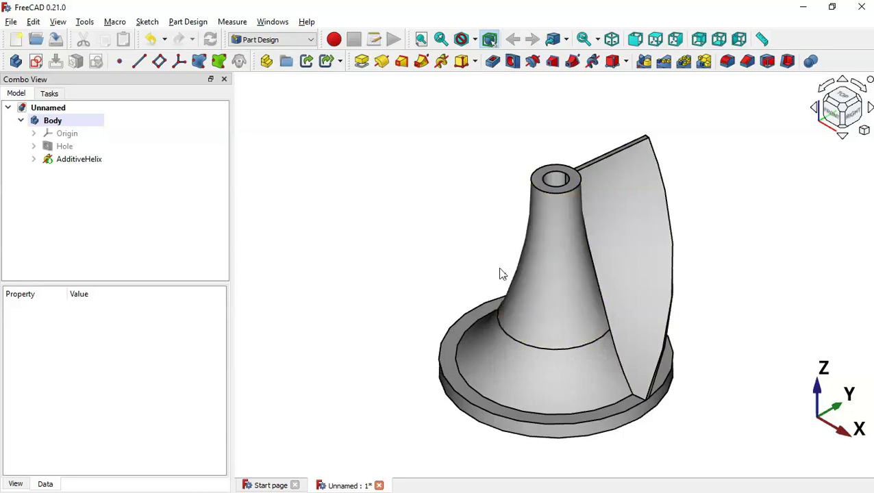
click(436, 228)
click(92, 163)
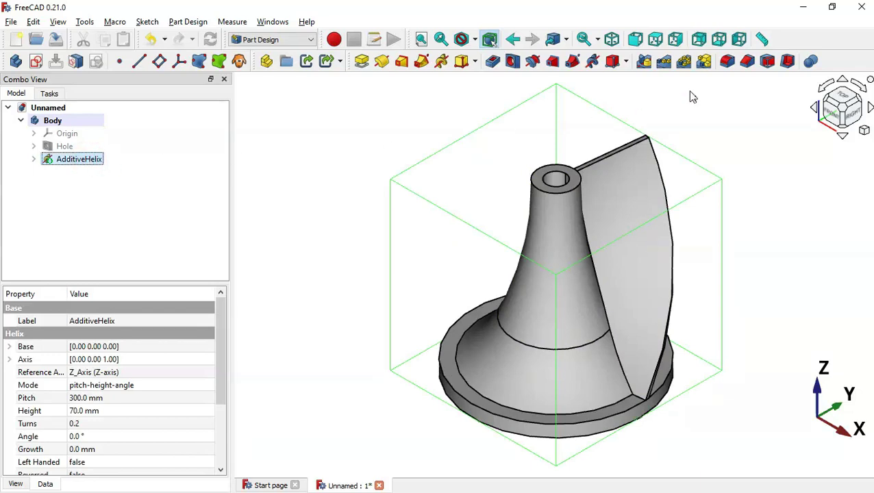
click(684, 63)
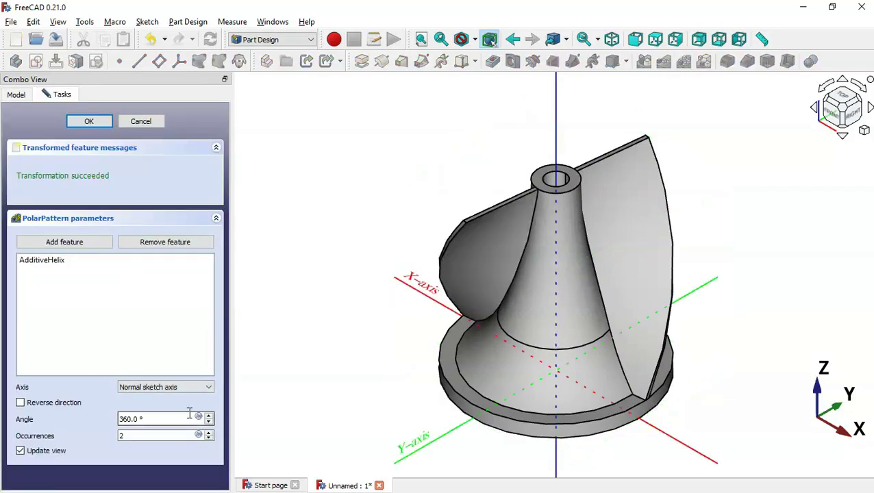
double_click(149, 436)
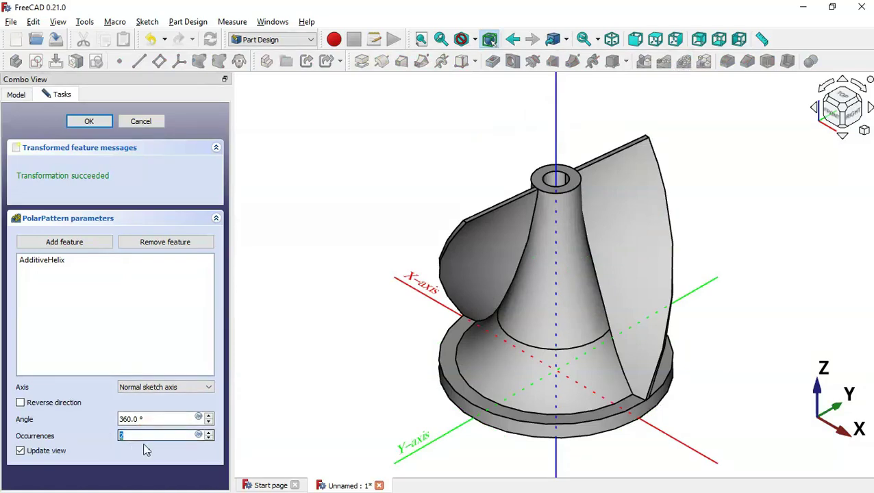
key(alt+Tab)
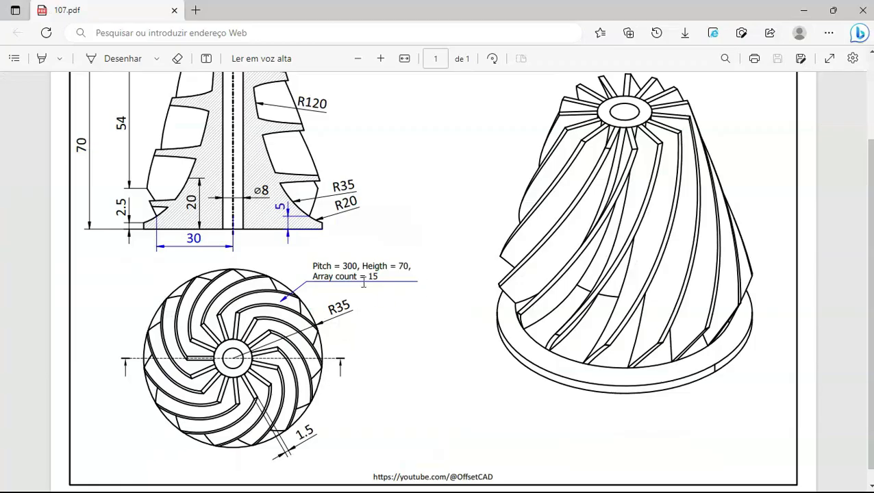
key(alt+Tab)
text(15)
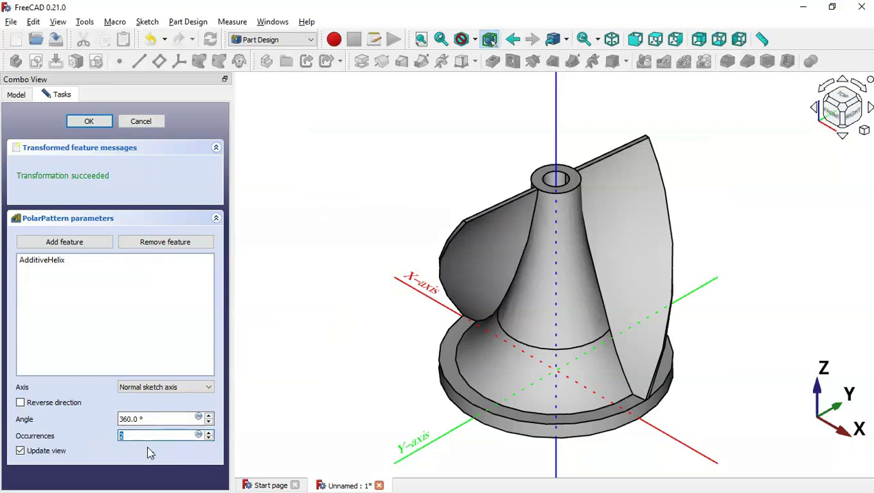
click(90, 122)
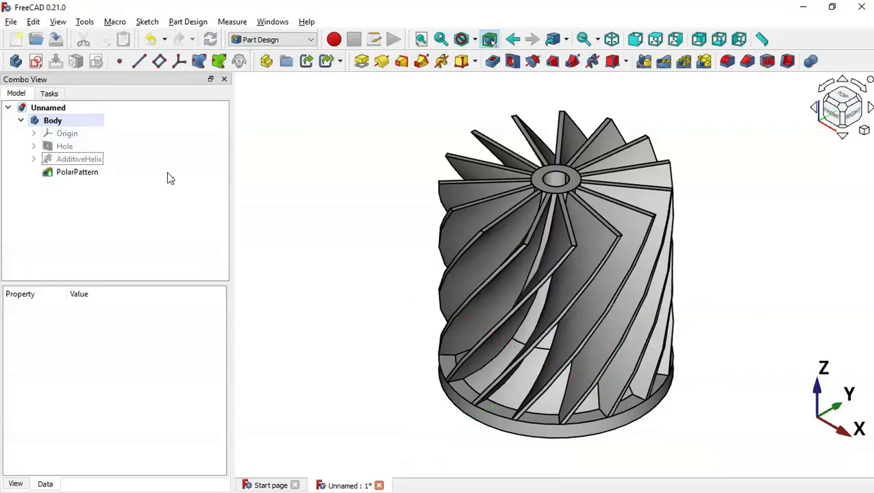
- Inspect the patterned fins from several sides and examine the tapered outer profile in the PDF drawing's section view
drag(699, 326, 593, 285)
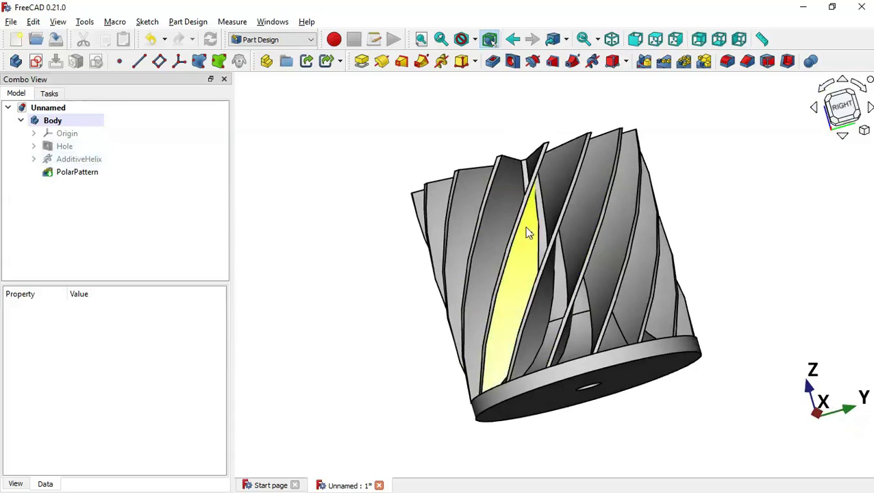
drag(792, 195, 669, 369)
key(alt+Tab)
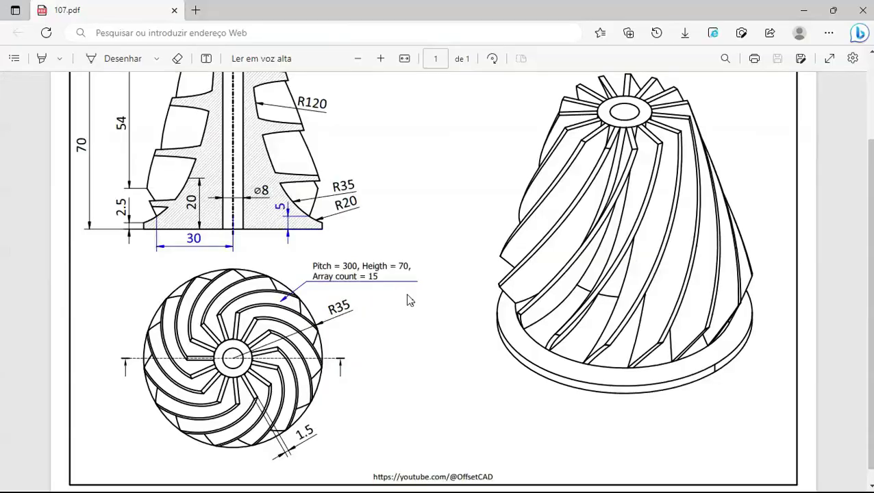
scroll(868, 244, up, 2)
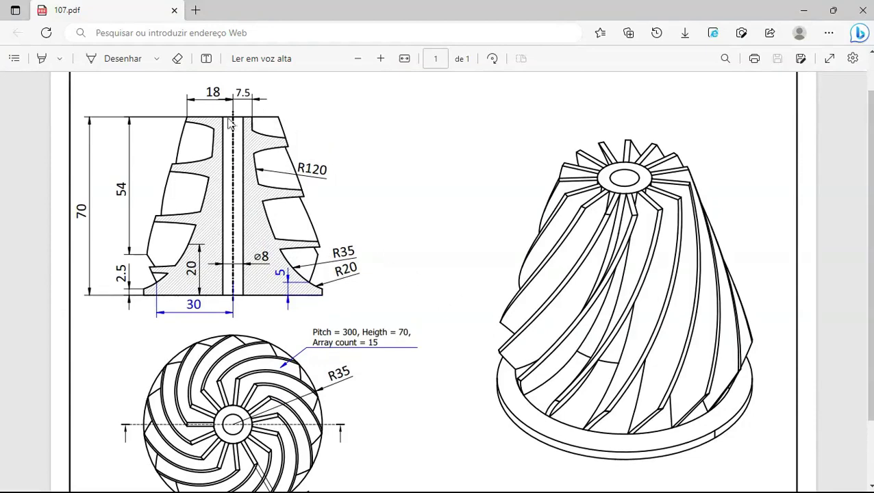
key(alt+Tab)
click(316, 218)
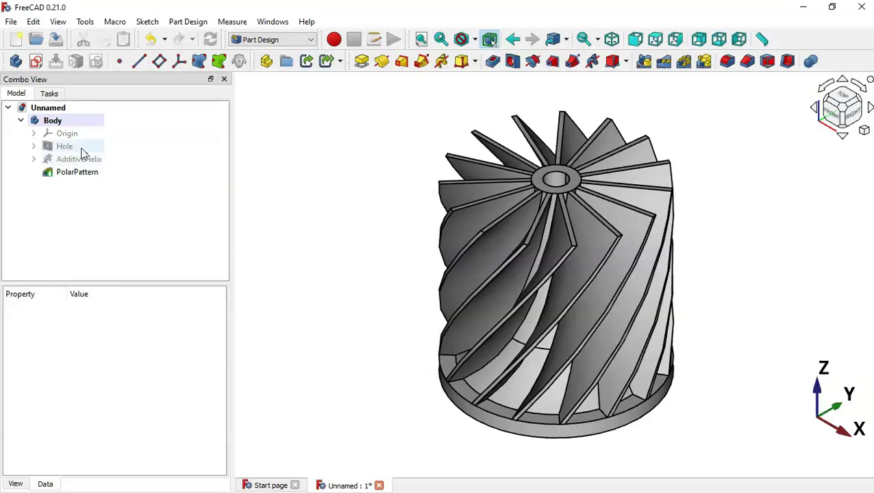
- Copy the revolution's profile sketch from beneath the hole feature, leaving out its YZ-plane dependency
click(34, 146)
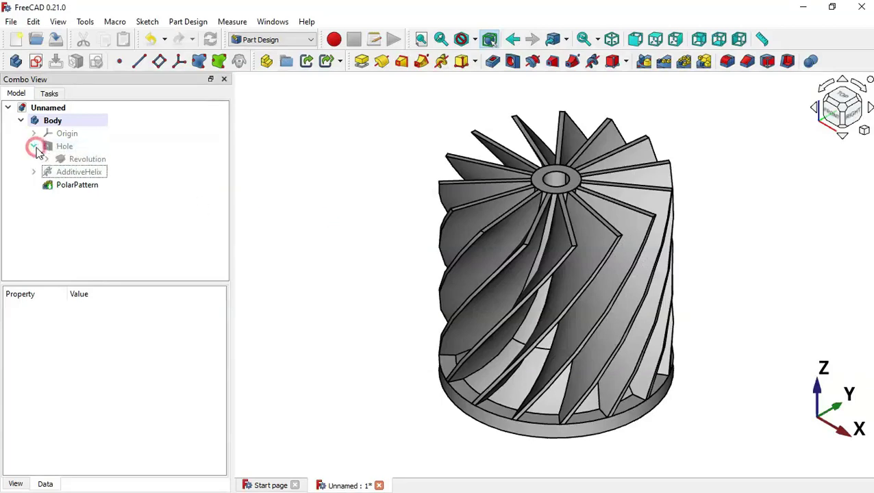
click(46, 159)
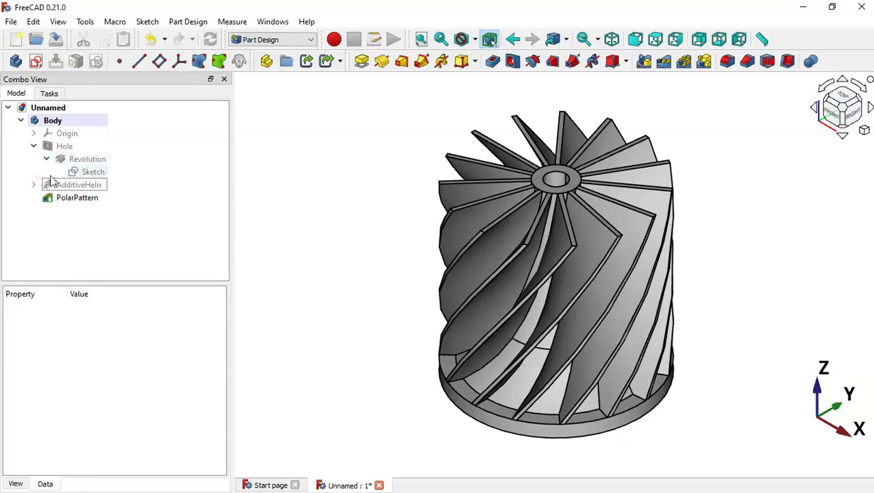
click(94, 173)
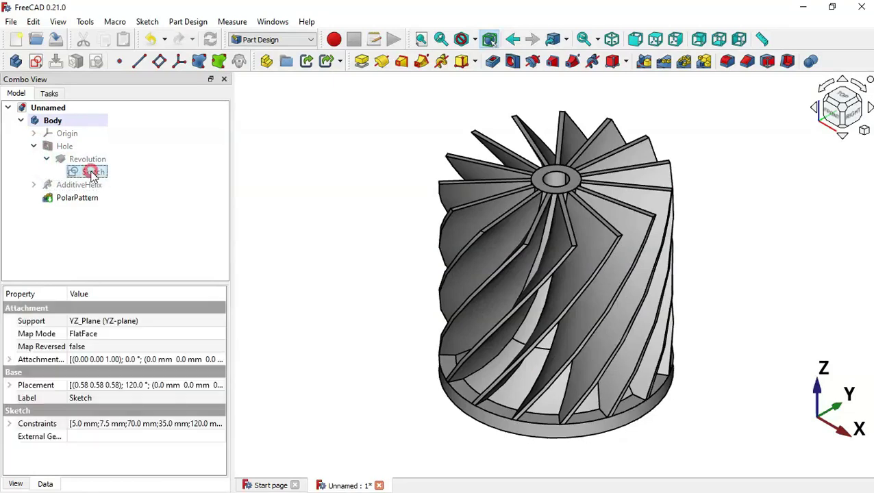
click(103, 40)
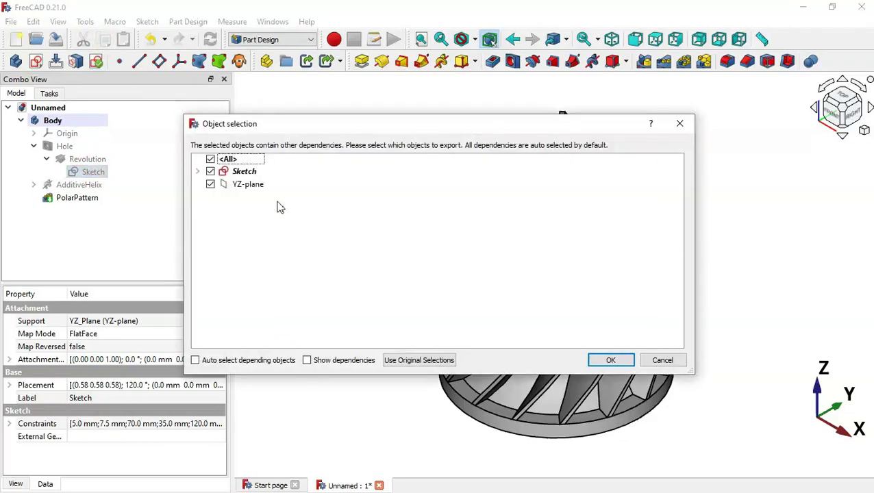
click(210, 159)
click(210, 171)
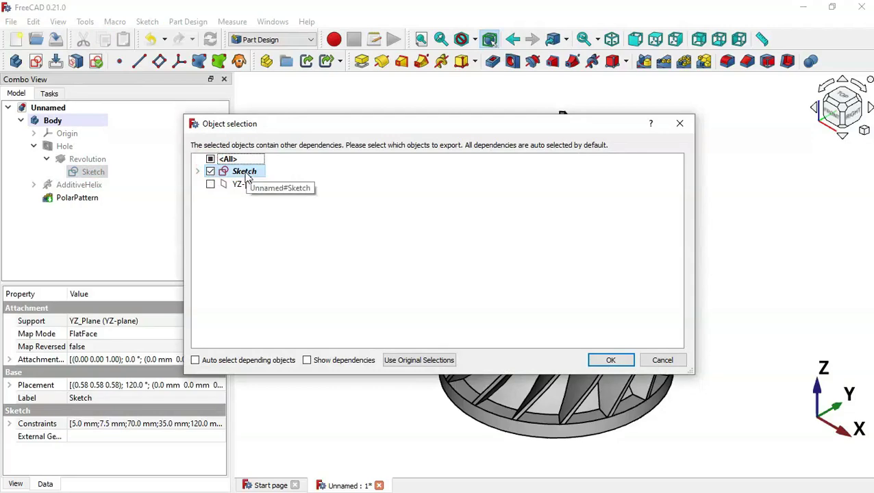
key(Return)
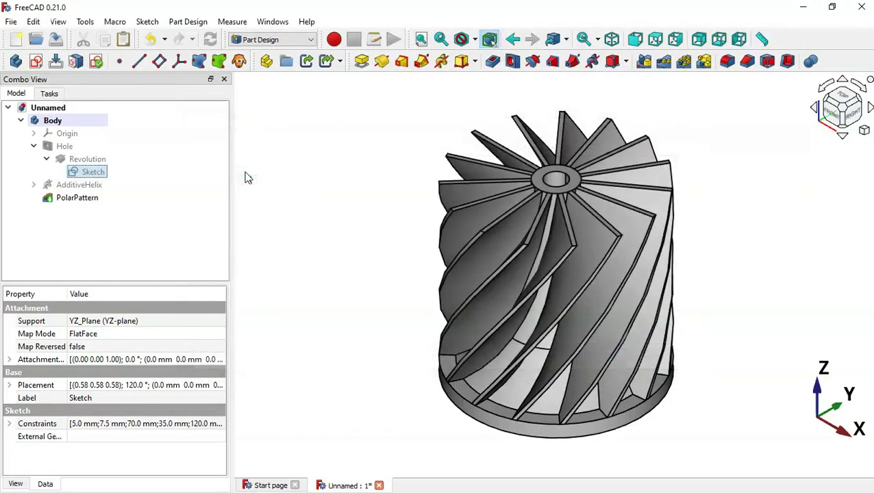
- Paste the copied profile sketch, move it into the body and make it visible
click(124, 40)
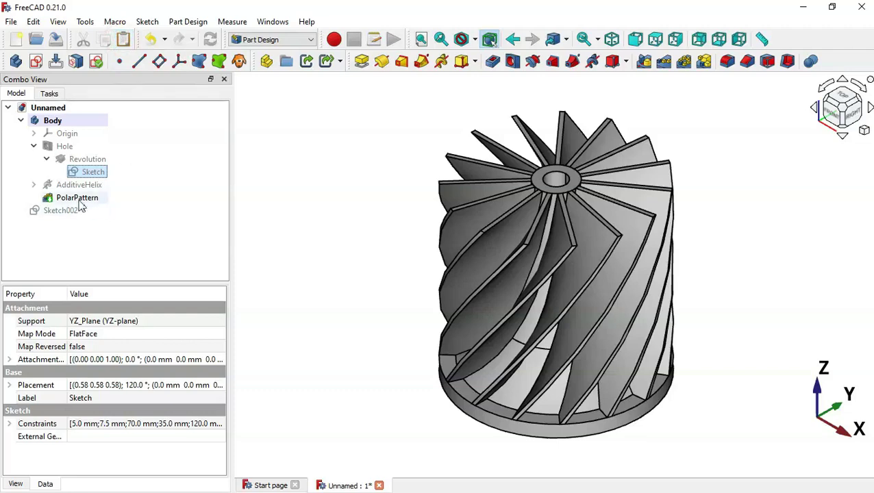
click(33, 147)
click(38, 186)
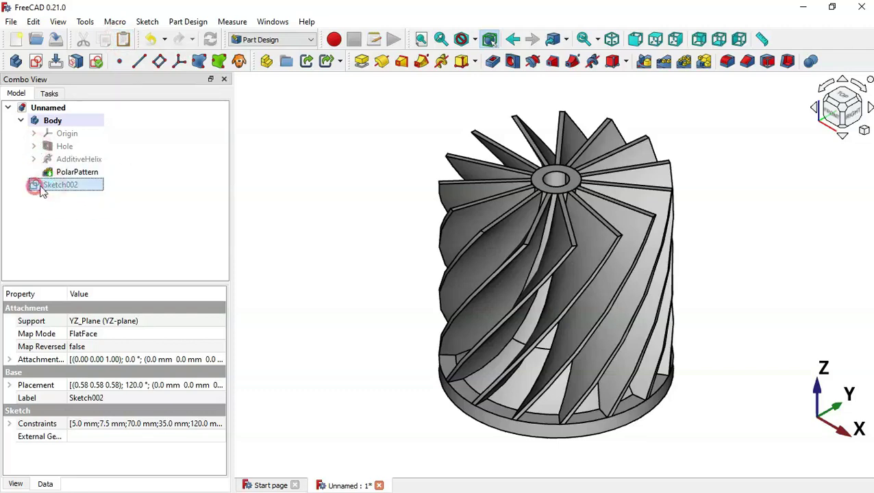
mouse_move(41, 192)
mouse_down()
mouse_move(88, 129)
mouse_move(72, 119)
mouse_move(94, 206)
mouse_move(83, 216)
mouse_up()
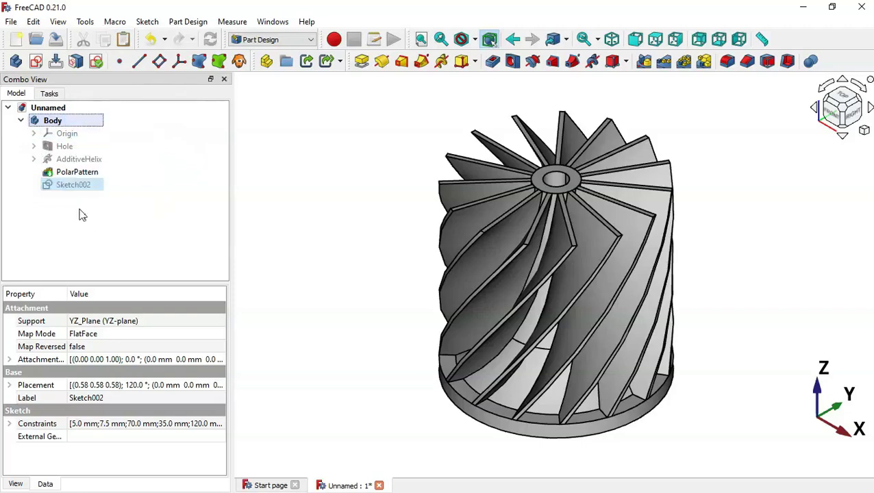
key(space)
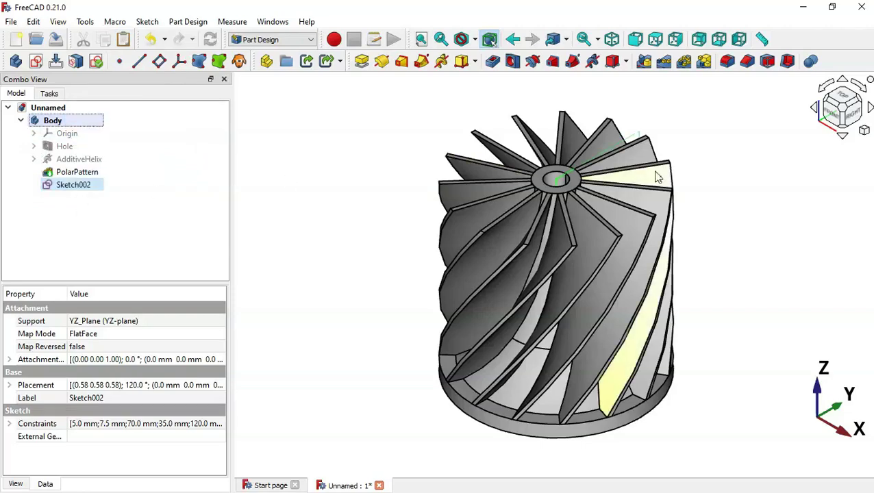
mouse_move(656, 175)
middle_down()
mouse_move(798, 261)
mouse_move(610, 312)
mouse_move(498, 288)
mouse_move(766, 278)
middle_up()
click(318, 226)
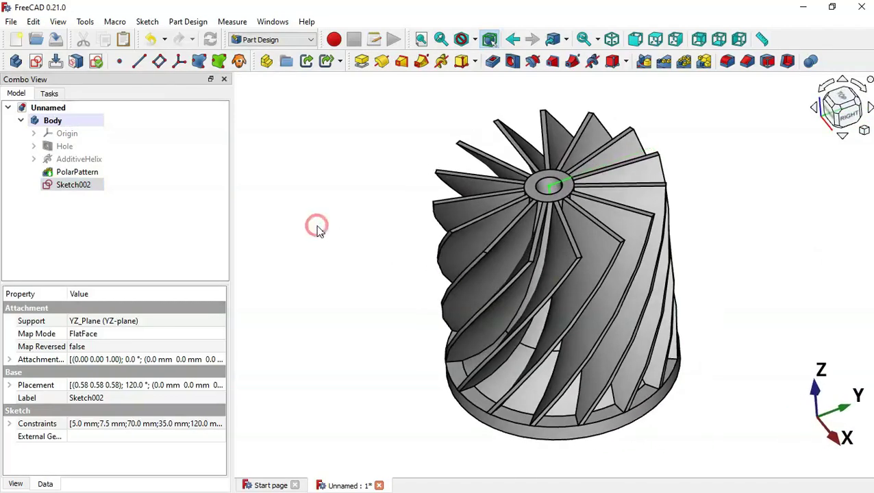
- Open the pasted profile sketch for editing, cut the model at the sketch plane and hide all the sketch's constraints
double_click(85, 185)
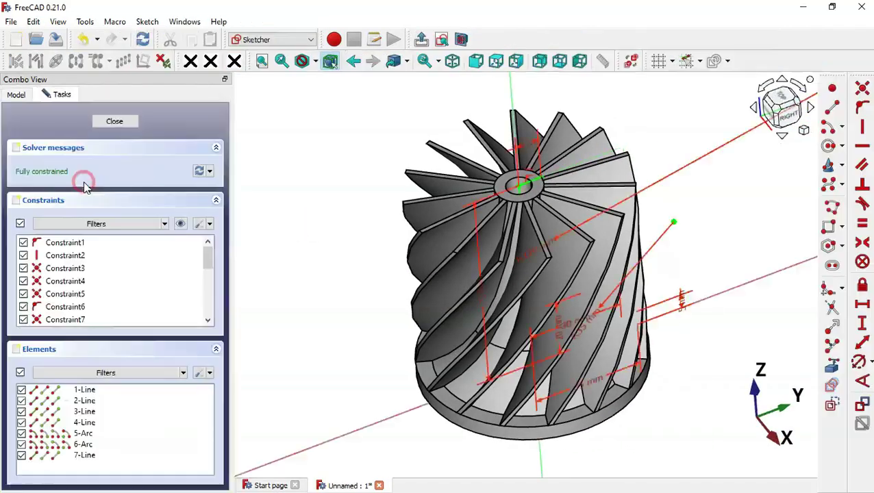
click(463, 39)
scroll(365, 168, down, 3)
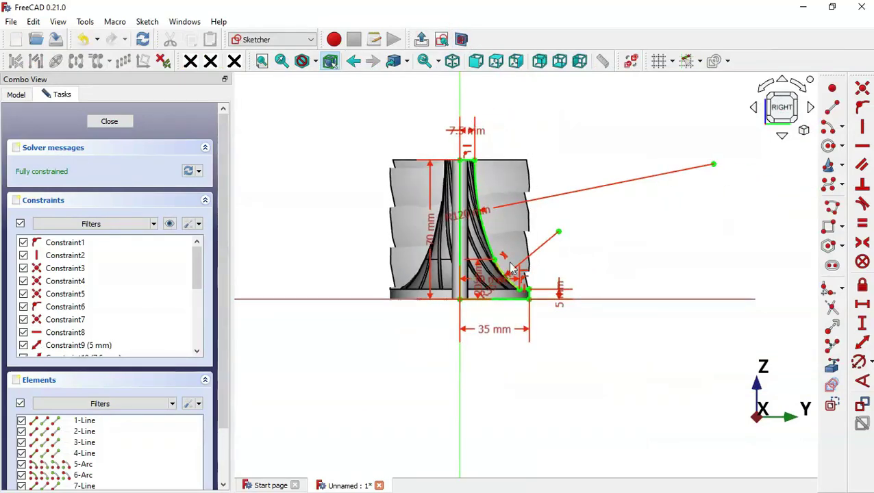
click(170, 223)
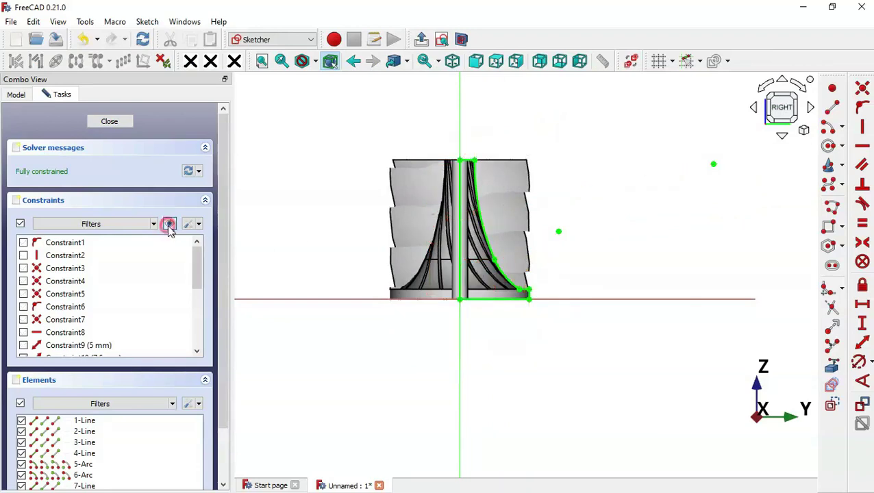
scroll(499, 113, up, 1)
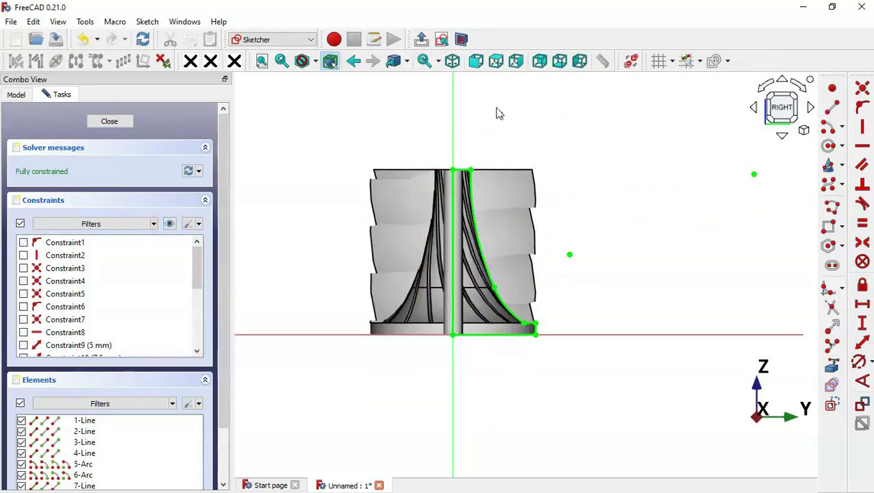
- Convert all the pasted profile's geometry to construction lines
mouse_move(395, 109)
mouse_down()
mouse_move(474, 201)
mouse_move(696, 403)
mouse_up()
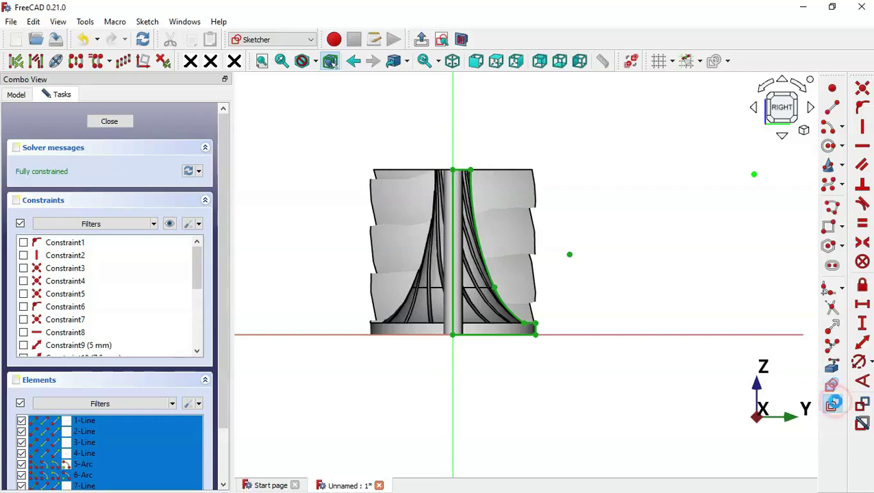
click(832, 404)
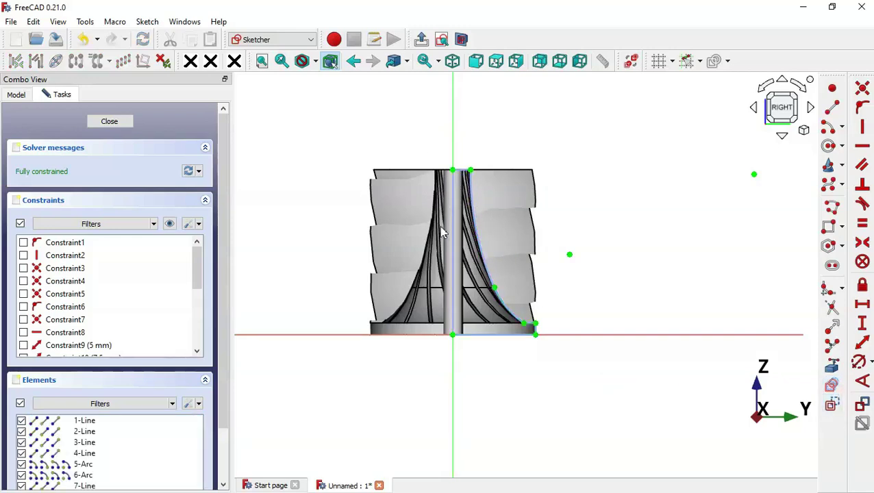
scroll(462, 365, down, 1)
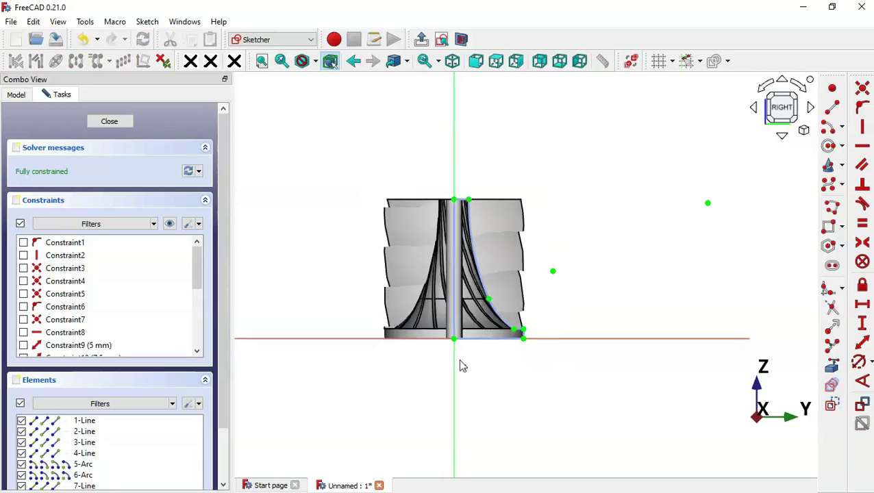
- Sketch a cutting outline with polylines outside the profile: horizontal top from about (15.5, 77.8) mm, vertical outer side, short lower segment and two slanted inner segments
scroll(516, 180, up, 3)
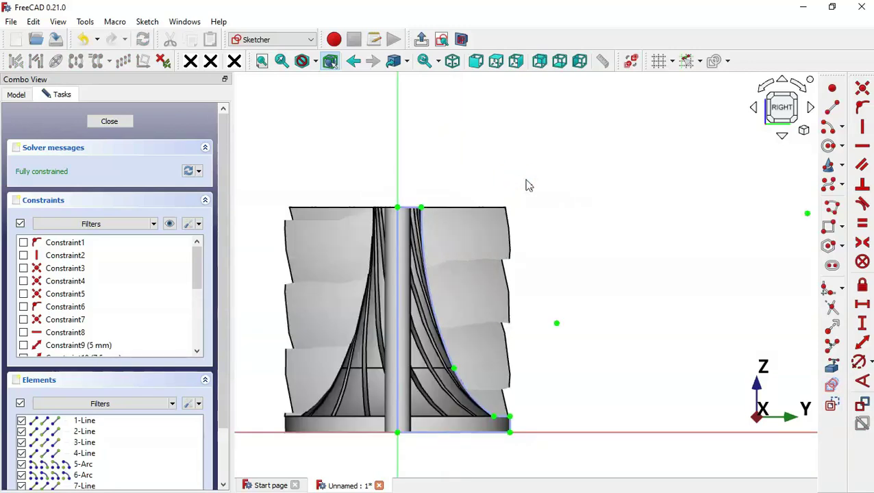
click(837, 211)
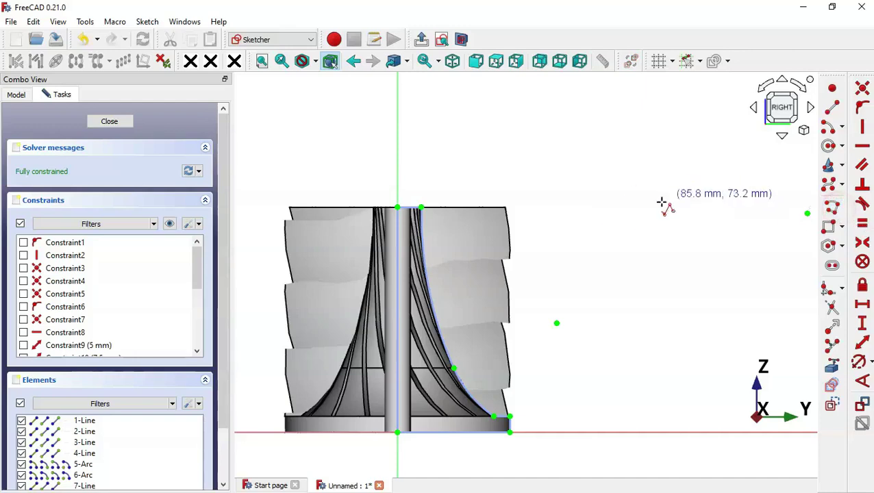
click(448, 182)
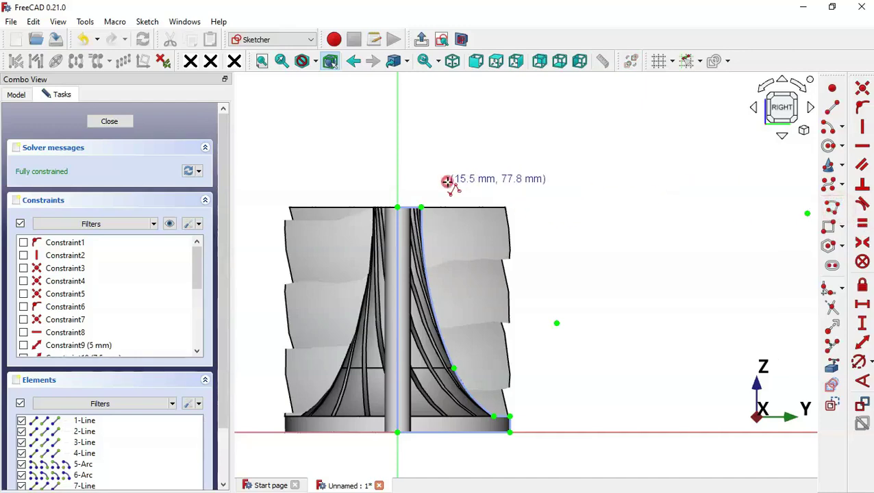
click(610, 182)
click(613, 393)
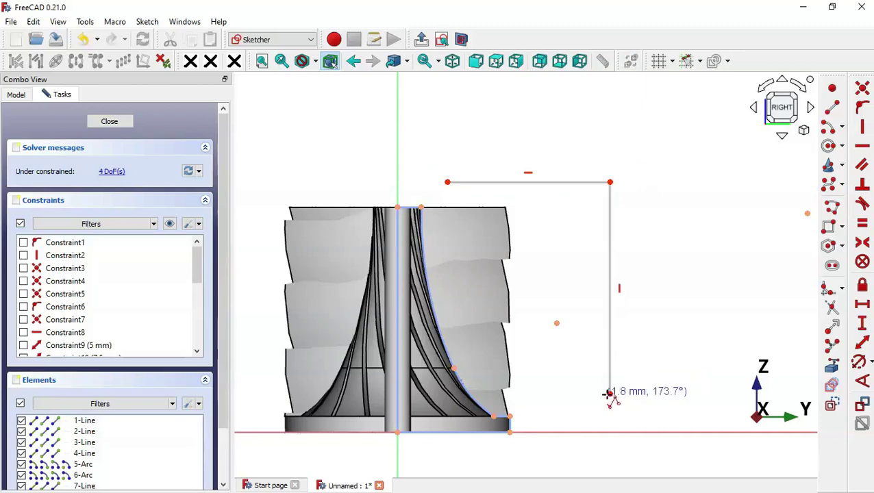
click(583, 394)
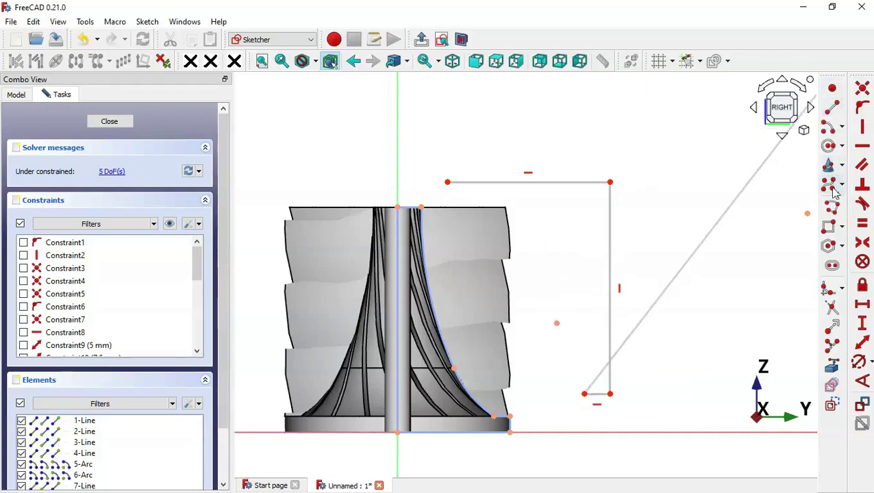
click(449, 182)
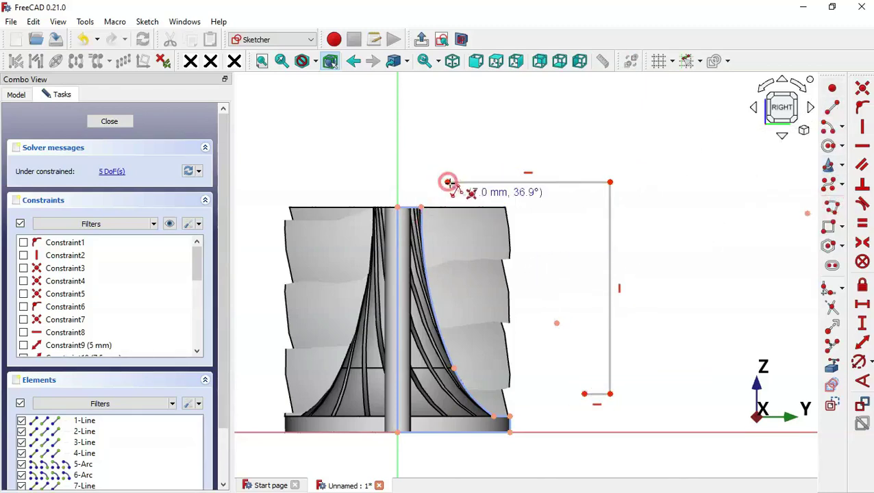
click(568, 279)
click(532, 331)
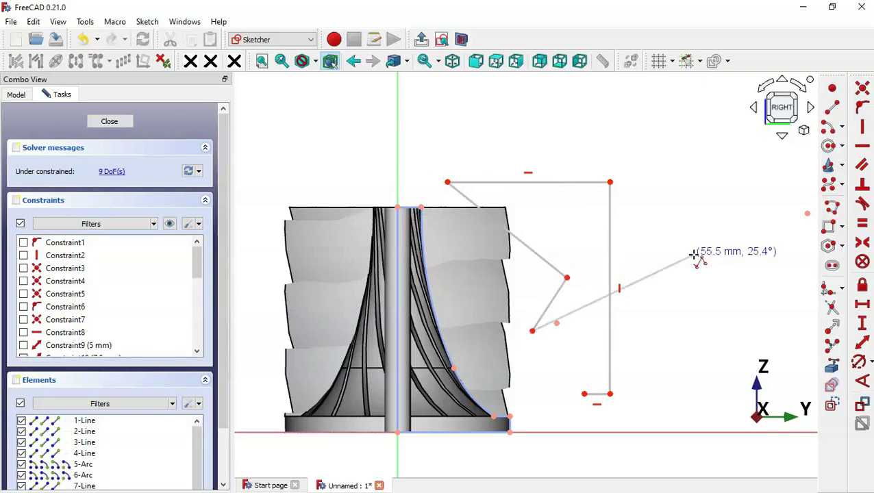
- Close the outline with an arc of about 16 mm radius from the slanted inner segment to the short lower segment, making the inner endpoints coincident
click(831, 128)
click(574, 328)
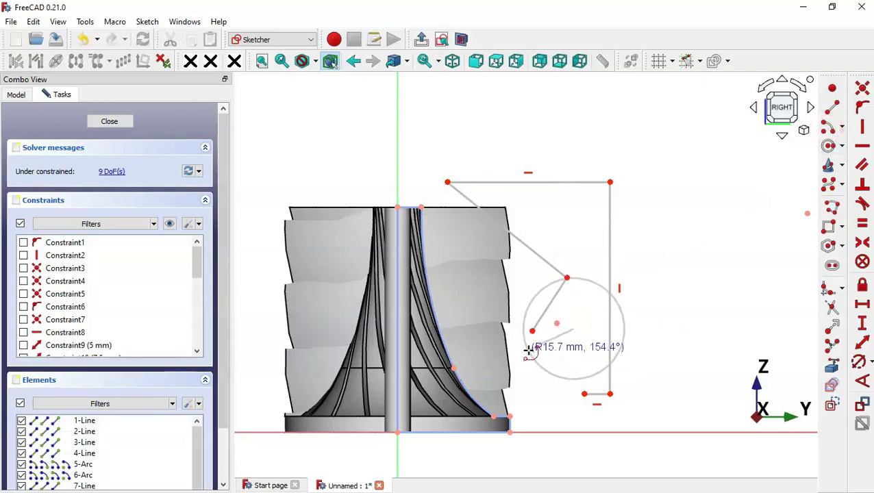
click(528, 352)
click(586, 398)
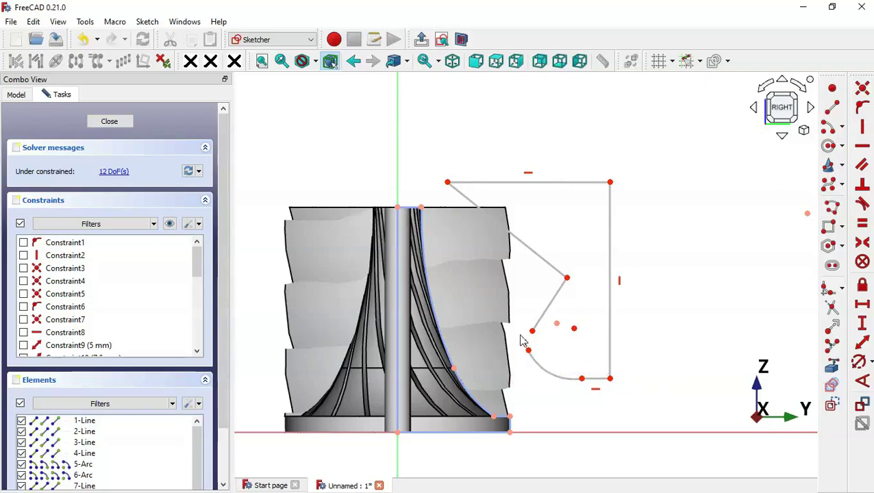
drag(520, 321, 543, 358)
click(862, 84)
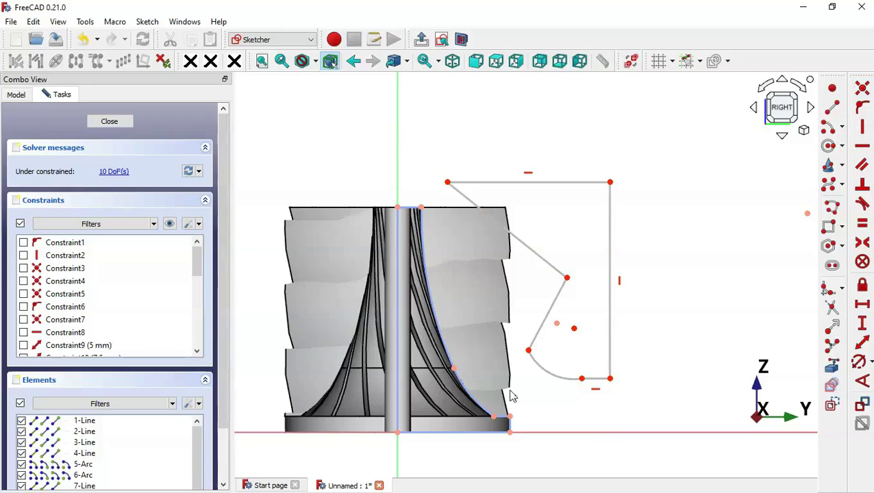
- Align the inner end of the outline's top line horizontally with the reference profile's top point on the axis
scroll(512, 396, up, 1)
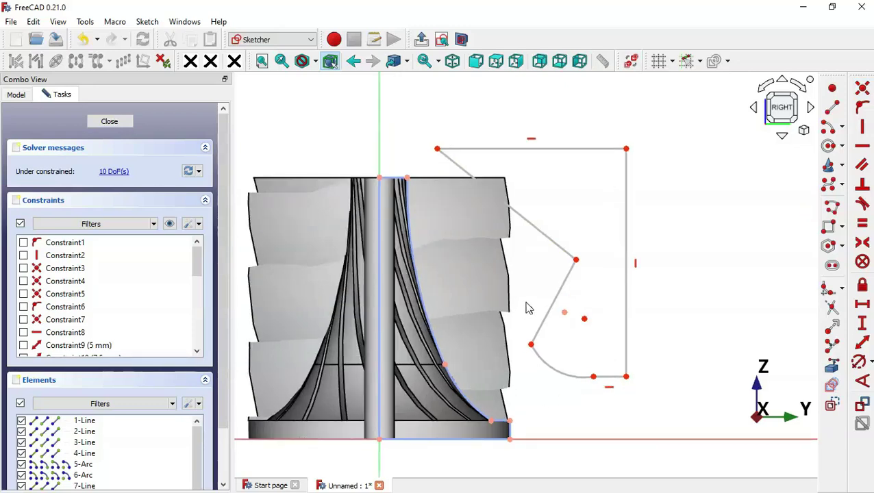
mouse_move(397, 137)
mouse_down()
mouse_move(456, 196)
mouse_move(444, 163)
mouse_up()
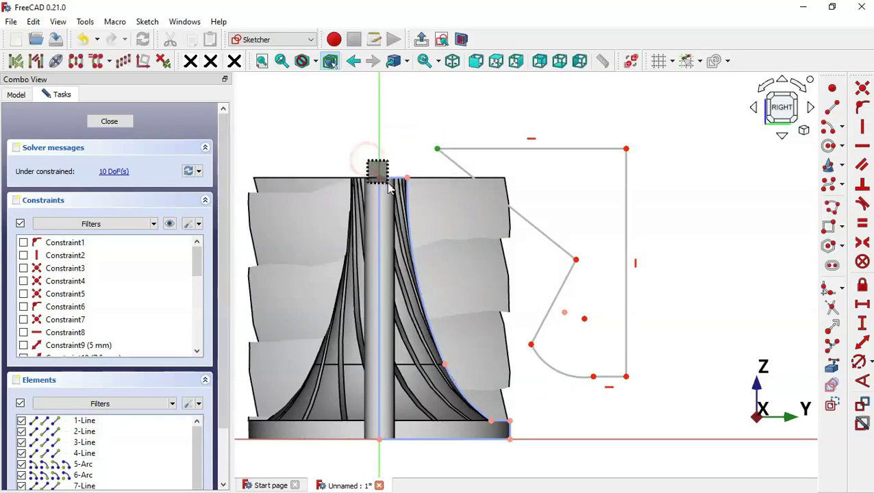
click(379, 178)
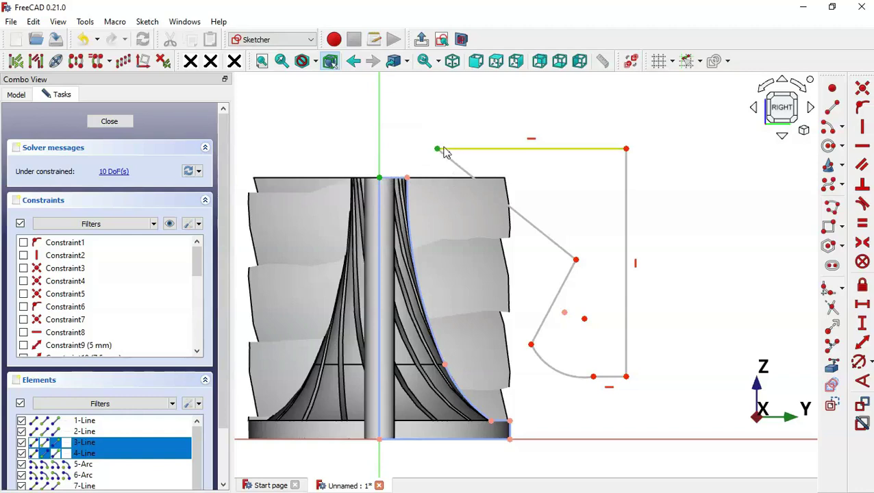
click(864, 148)
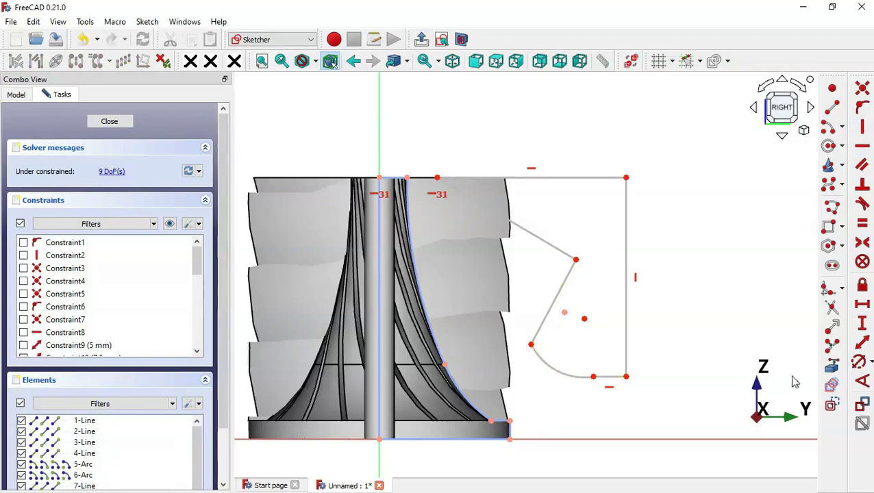
- Set the outline arc's radius to 20 mm, following the R20 dimension in the 107.pdf drawing
click(861, 367)
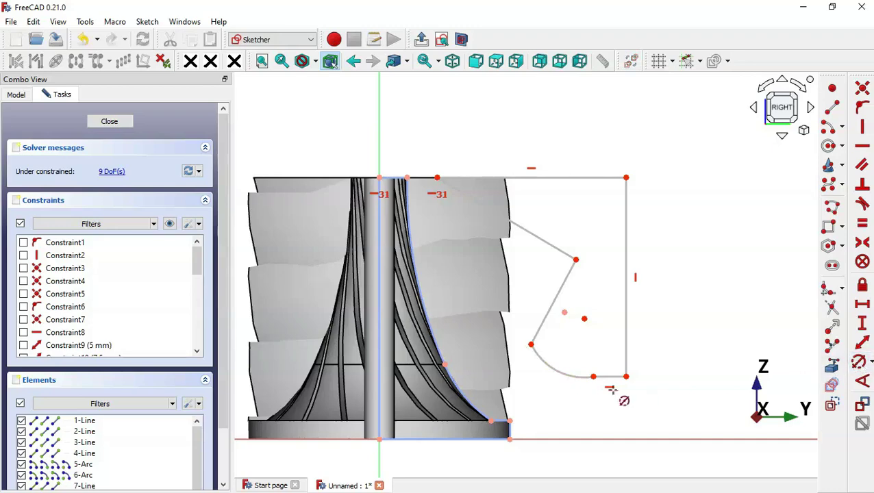
click(562, 370)
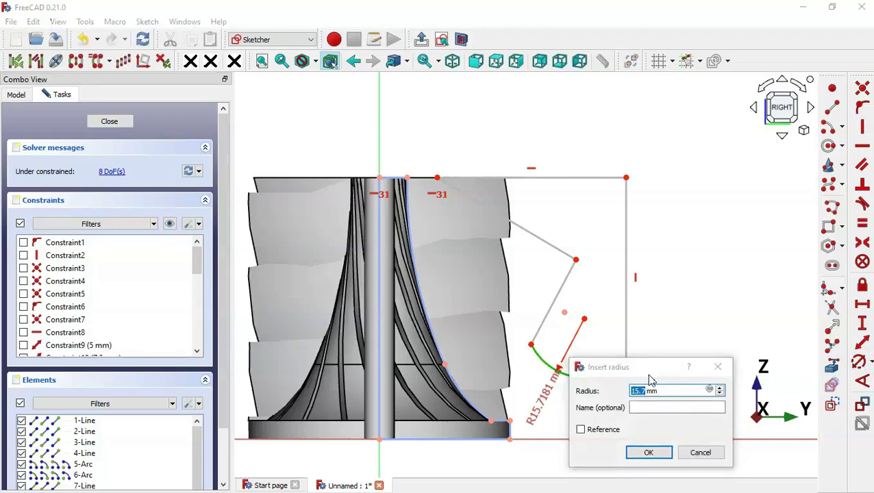
key(alt+Tab)
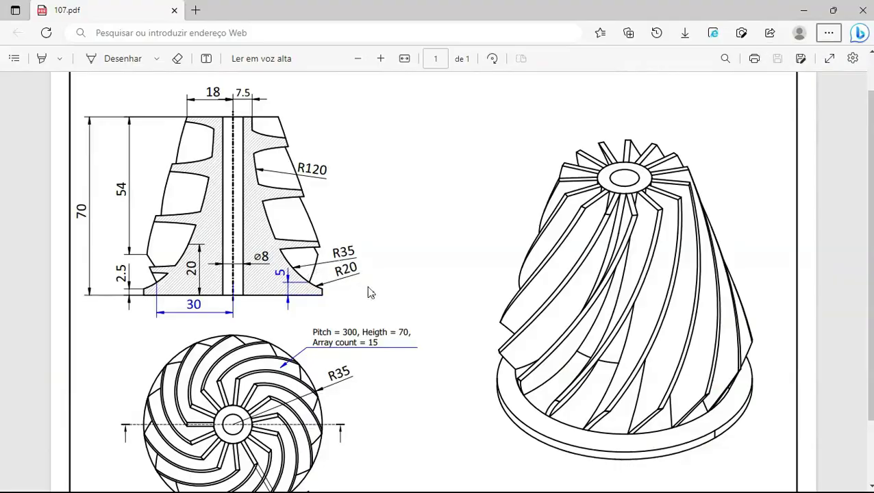
key(alt+Tab)
key(Return)
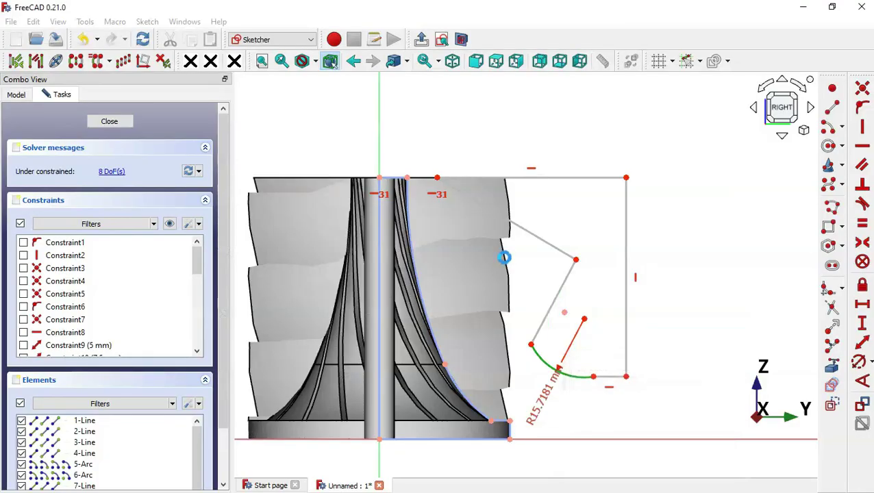
key(k)
key(o)
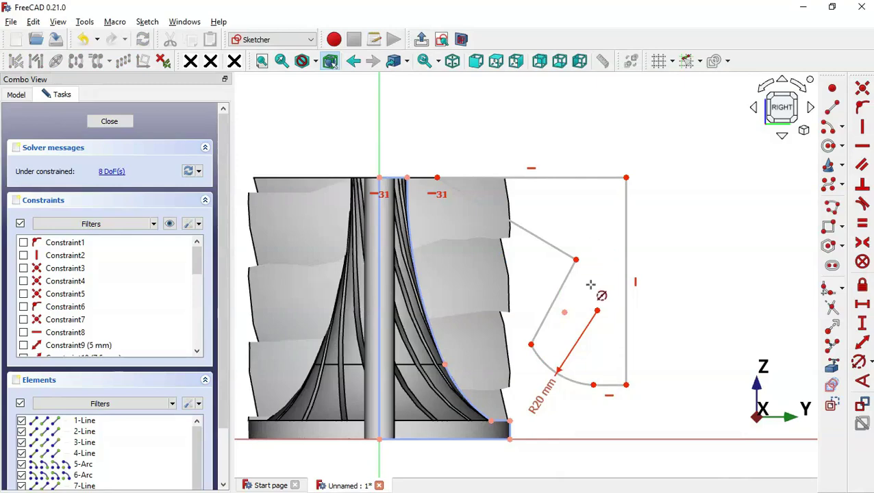
- Join the corner between the slanted segment and the R20 arc to the reference arc's lower endpoint with a tangent constraint
scroll(592, 291, down, 2)
scroll(564, 427, up, 4)
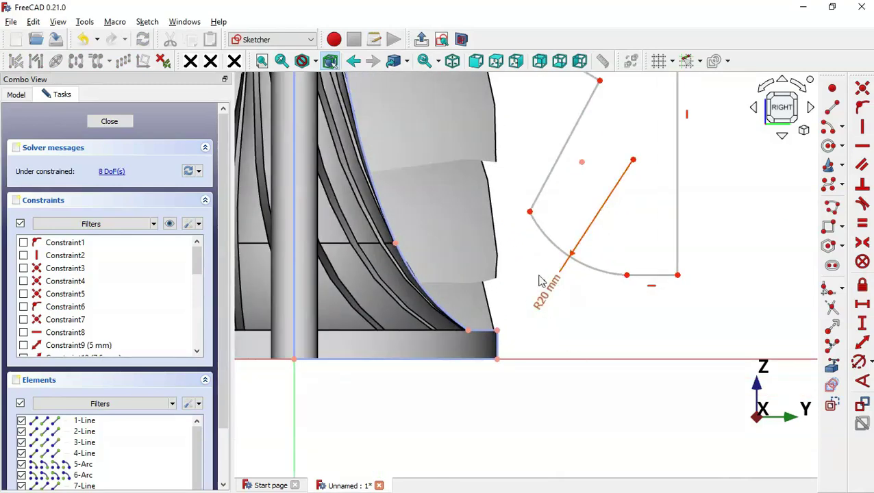
click(529, 213)
click(468, 331)
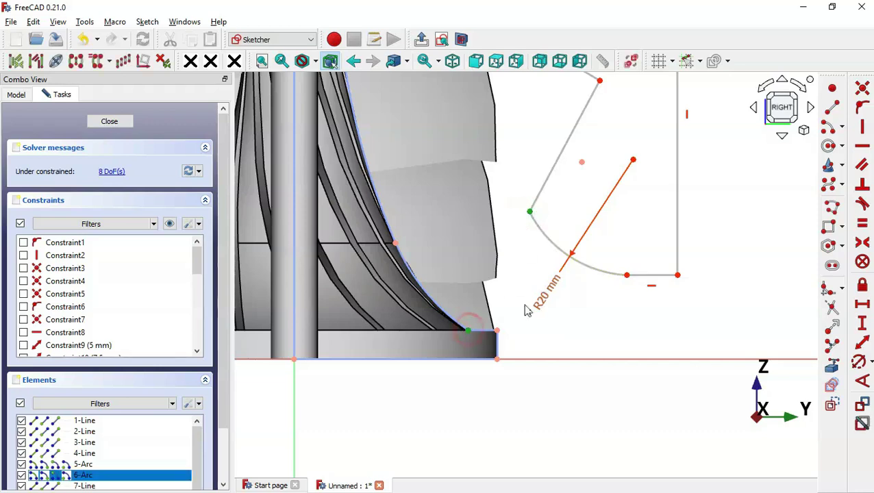
click(860, 203)
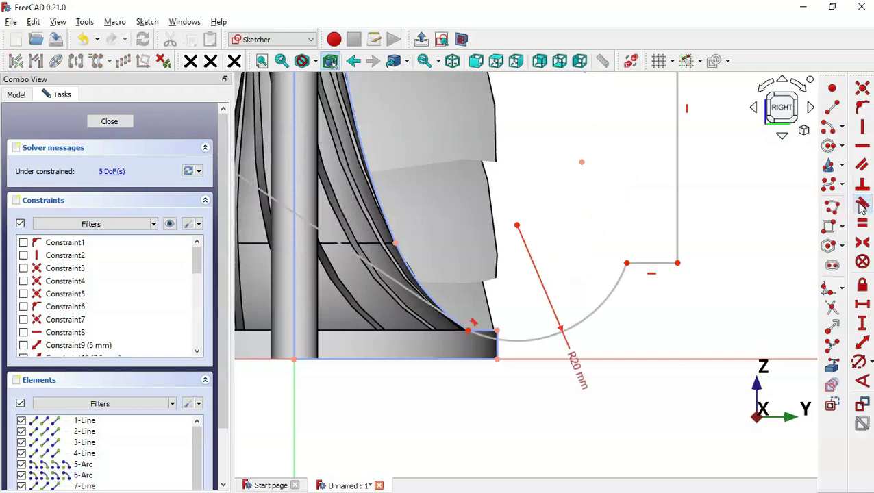
scroll(606, 308, down, 4)
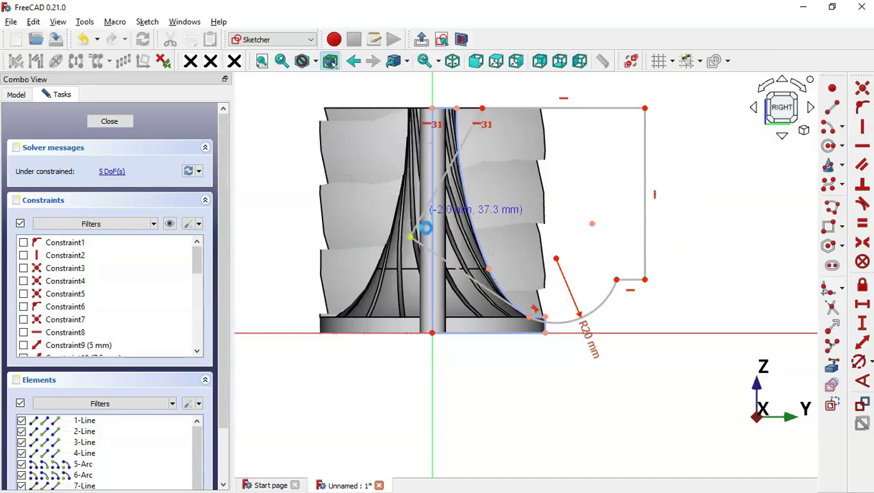
- Delete the lower slanted segment of the outline and move the freed vertex outside the fins, to about (42.7 mm, 34.9 mm)
click(410, 236)
click(464, 274)
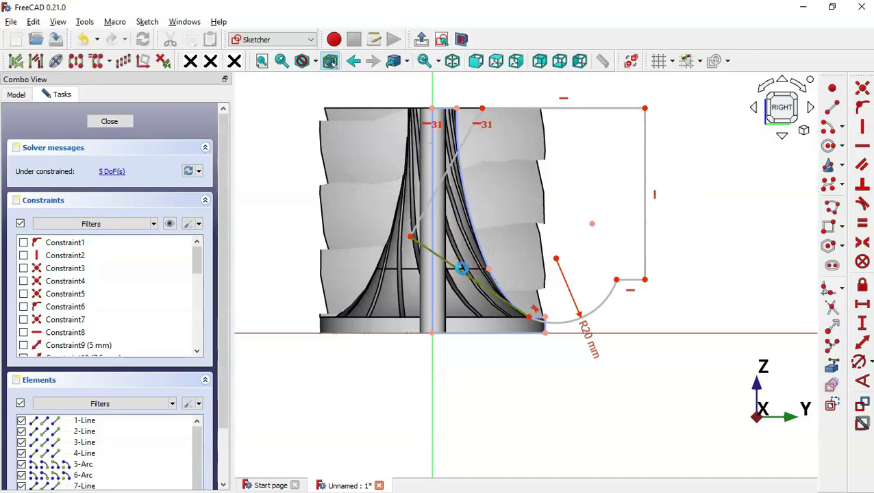
key(Delete)
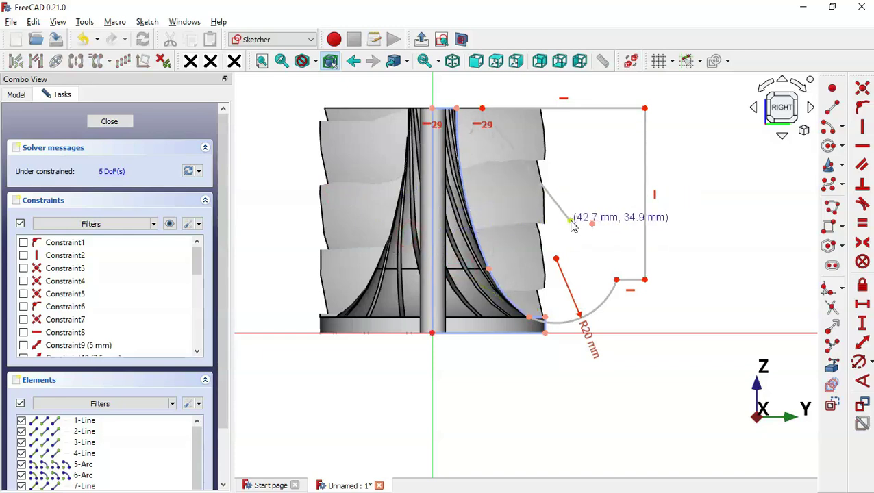
click(573, 224)
- Move the R20 arc's outer endpoint onto the base rim and align it vertically with the rim's upper reference corner
scroll(592, 262, up, 5)
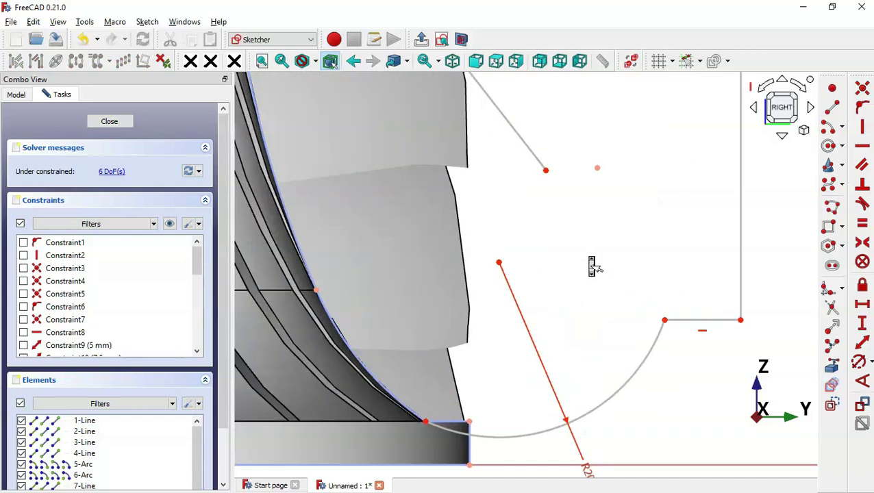
scroll(592, 262, down, 1)
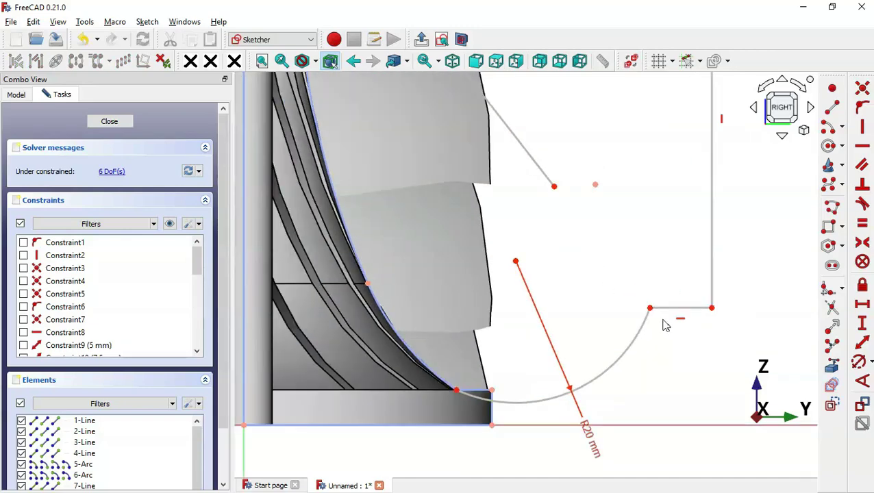
mouse_move(651, 312)
mouse_down()
mouse_move(626, 344)
mouse_move(511, 428)
mouse_move(493, 412)
mouse_up()
scroll(495, 416, up, 4)
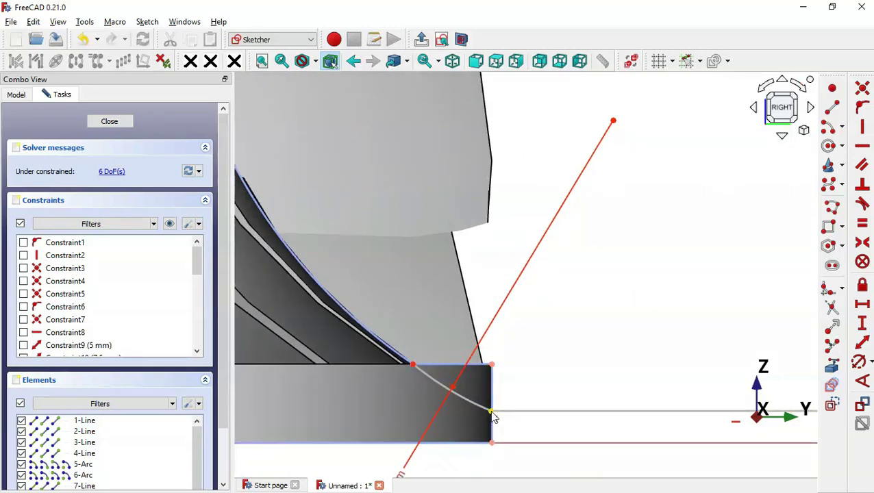
click(492, 412)
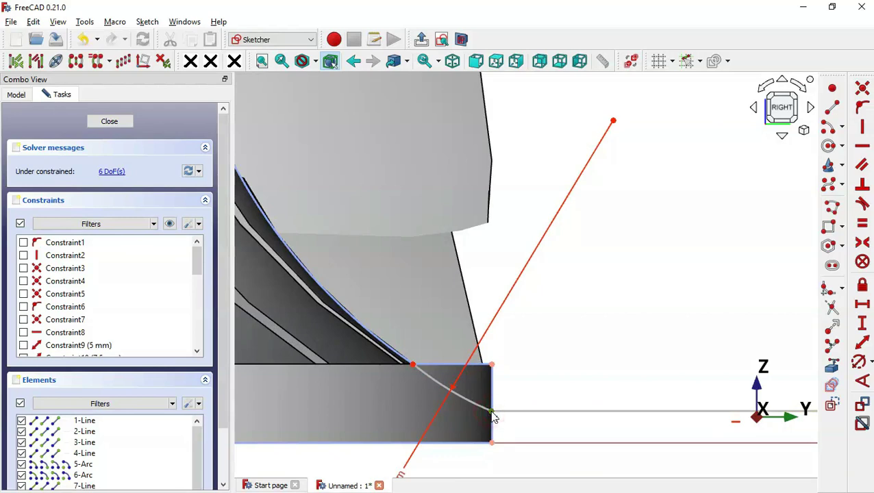
click(492, 364)
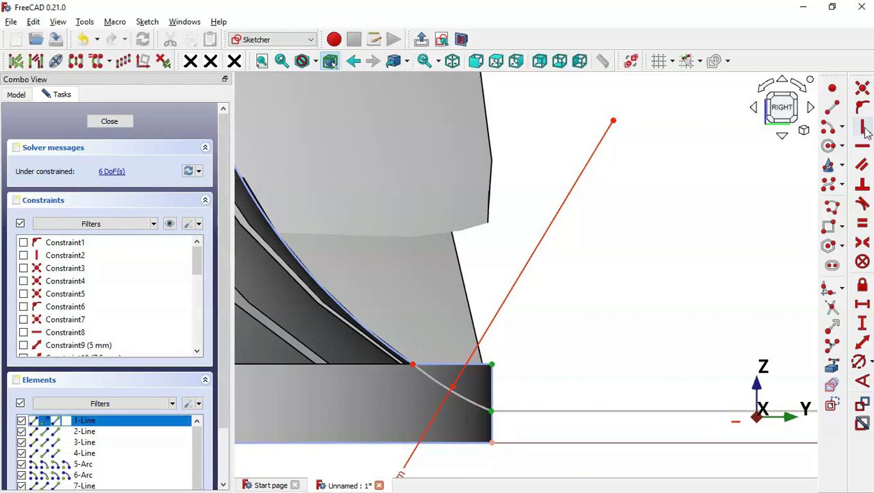
click(865, 132)
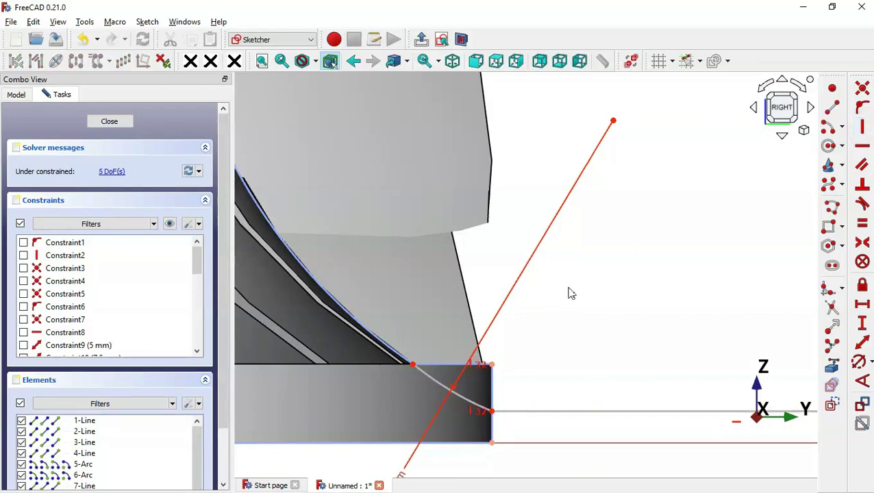
- Constrain the vertical distance between the arc's outer endpoint and the base's lower reference corner to 2.5 mm, following the 107.pdf drawing
scroll(570, 293, down, 4)
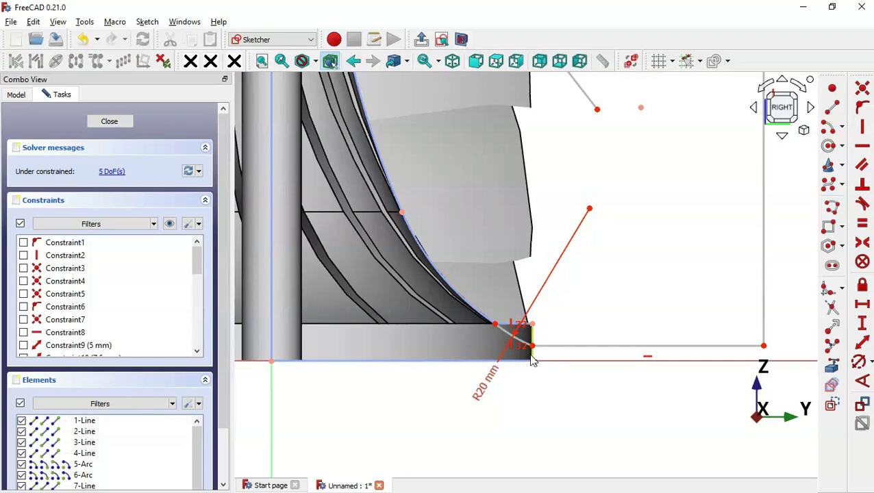
scroll(533, 361, up, 4)
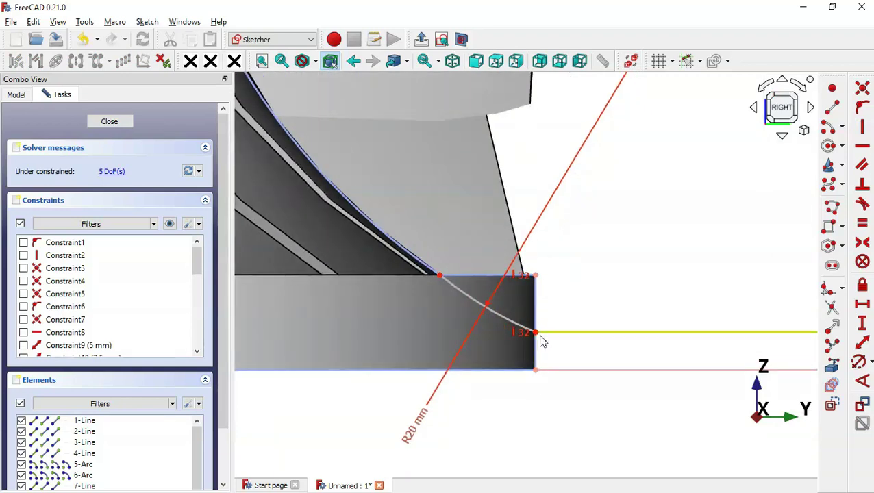
click(536, 333)
click(535, 370)
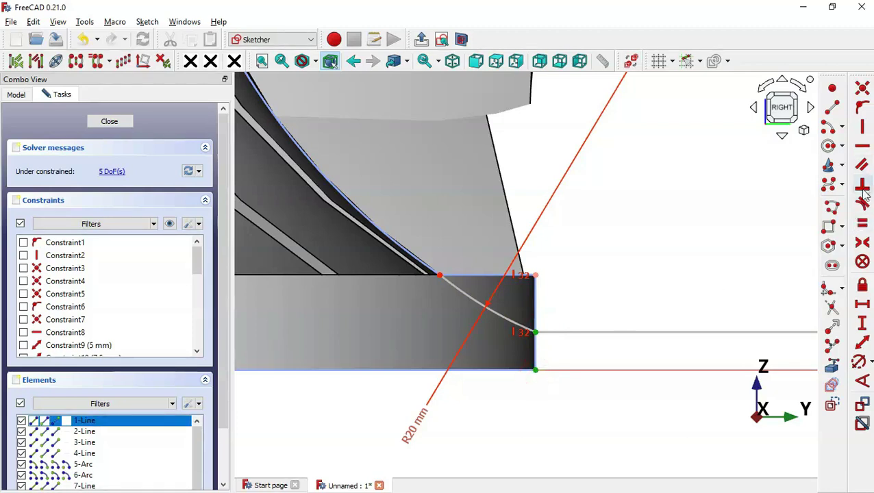
click(862, 323)
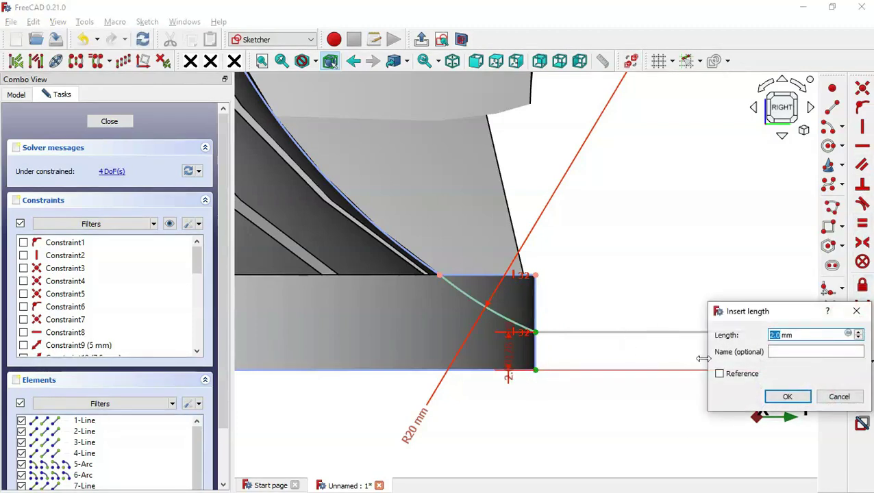
key(alt+Tab)
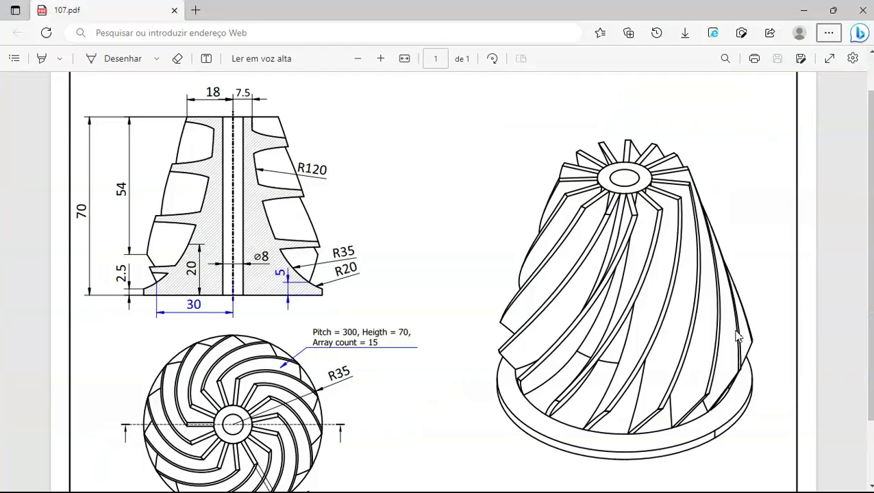
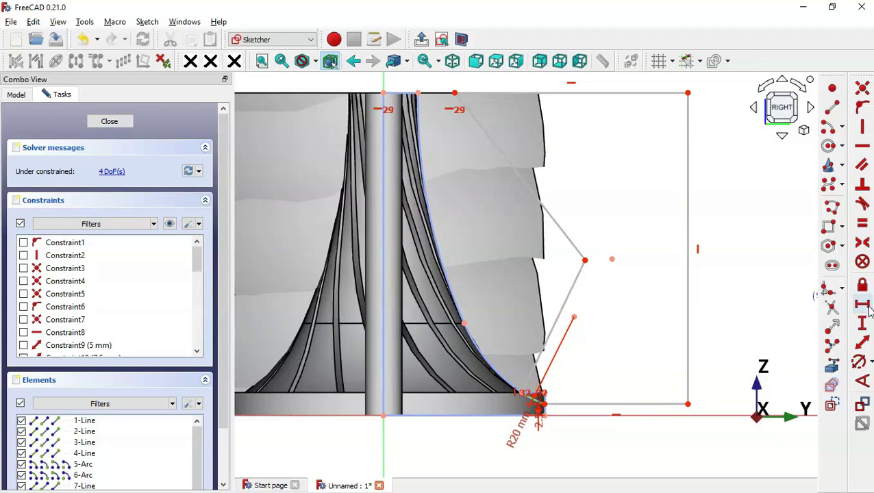
- Set the horizontal distance from the axis top point to the outline's upper inner corner to 18 mm, following the 107.pdf drawing
click(863, 305)
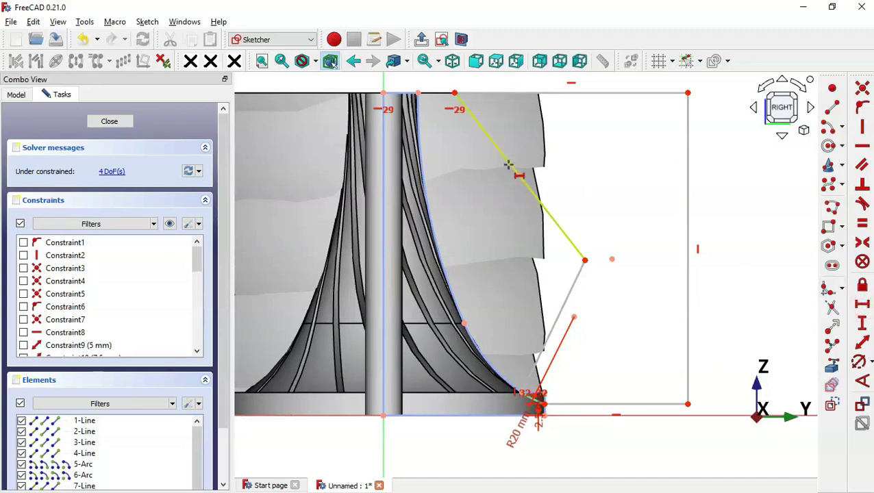
click(454, 93)
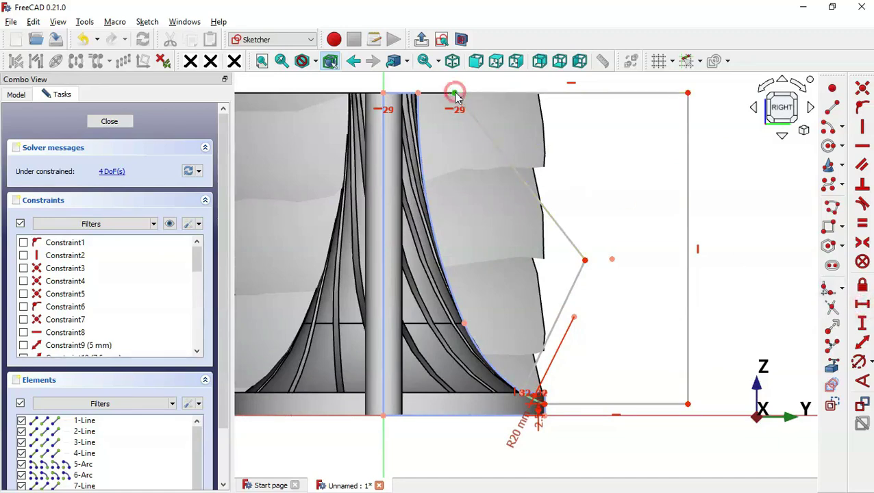
click(385, 91)
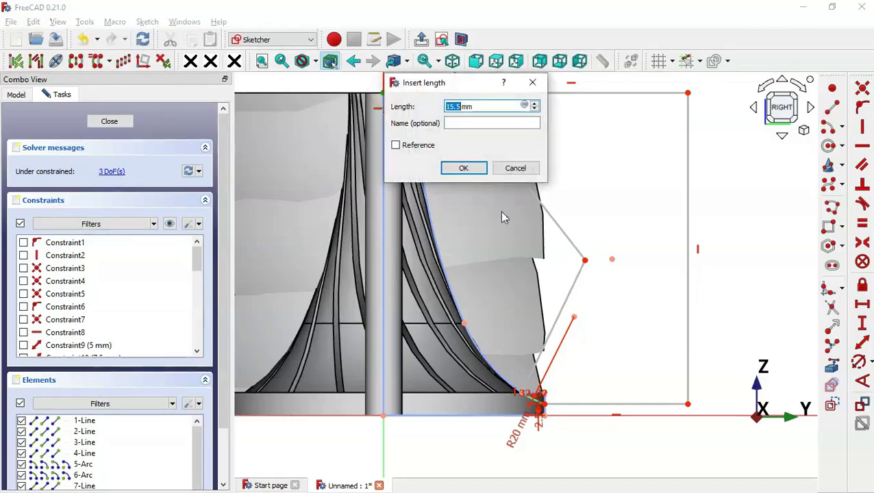
key(alt+Tab)
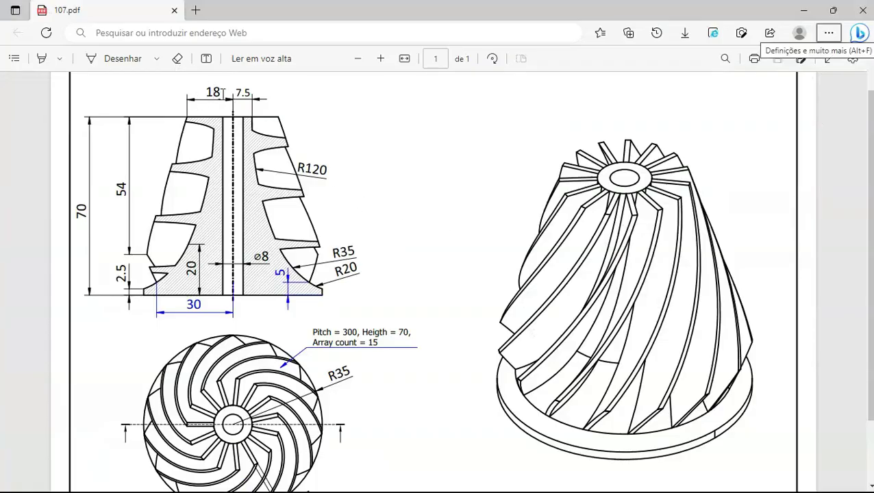
key(alt+Tab)
text(18)
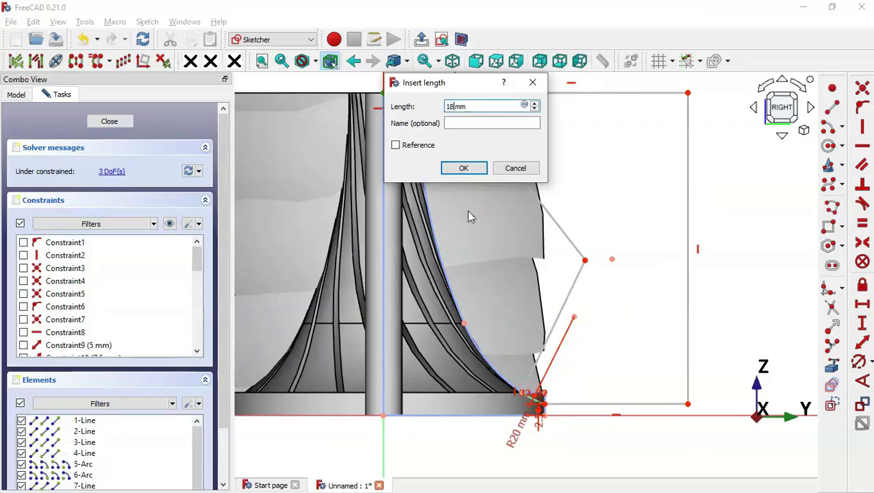
key(Return)
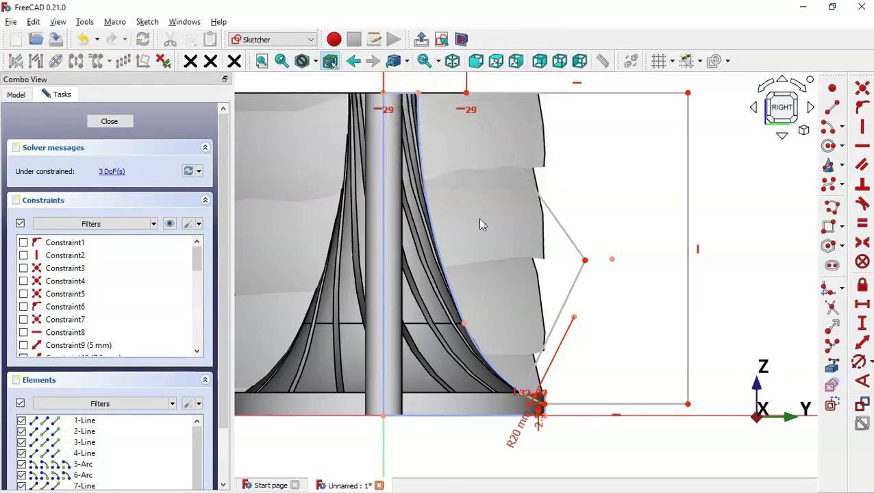
- Set the horizontal distance from the origin to the outline's middle vertex to 35 mm after checking the 107.pdf drawing
key(alt+Tab)
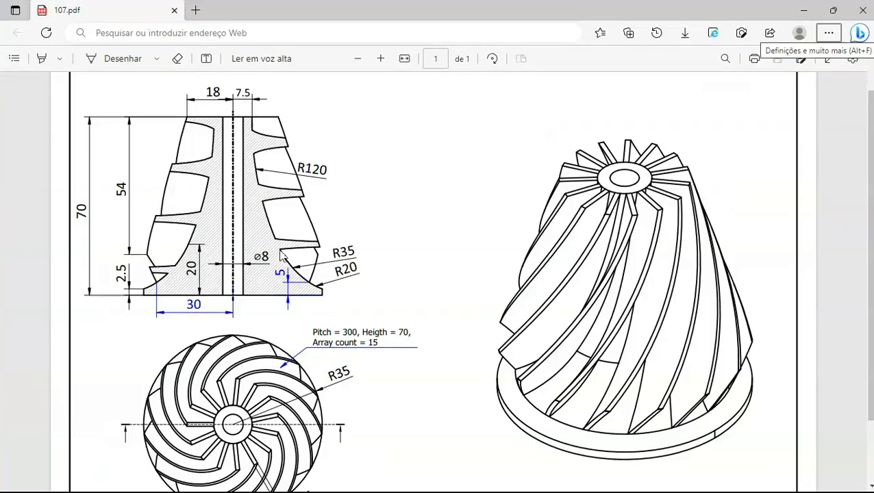
key(alt+Tab)
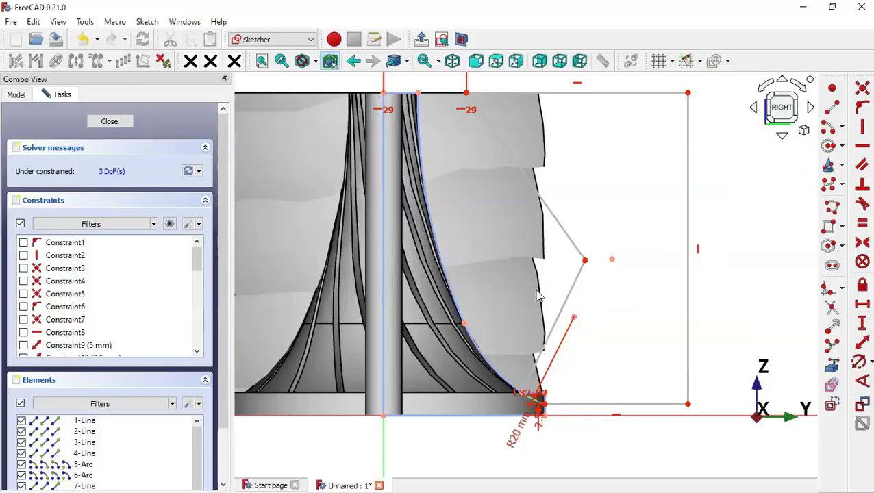
click(585, 261)
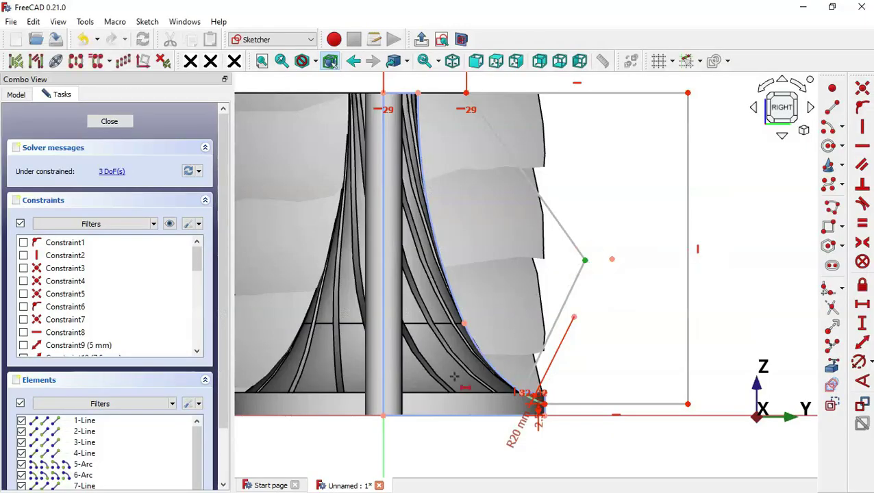
click(383, 416)
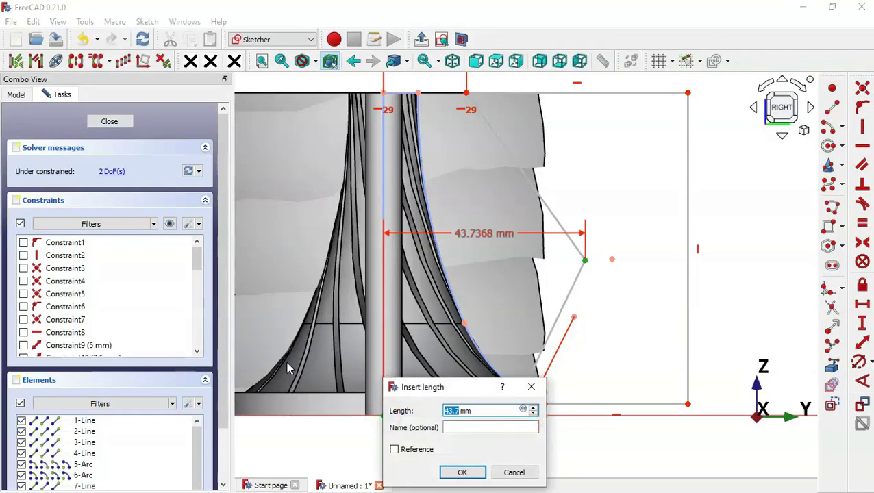
text(35)
key(Return)
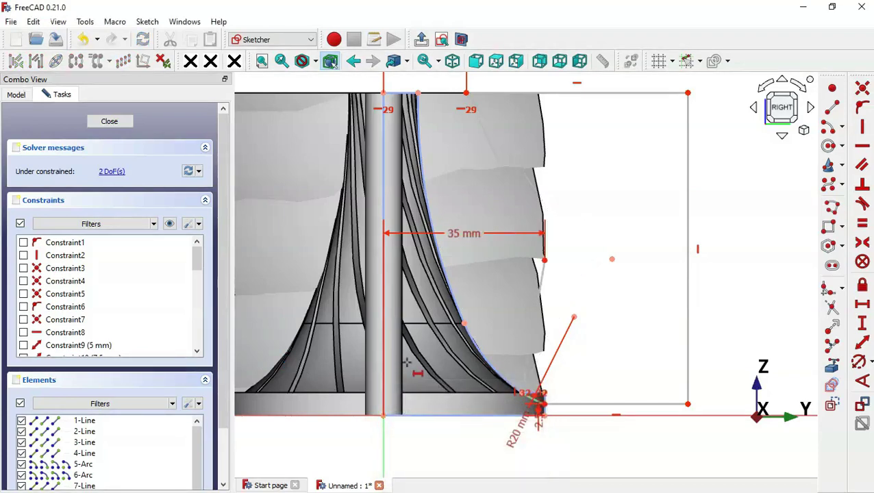
- Set the vertical distance from the axis top point down to the outline's middle vertex to 54 mm, following the 107.pdf drawing
click(863, 327)
key(alt+Tab)
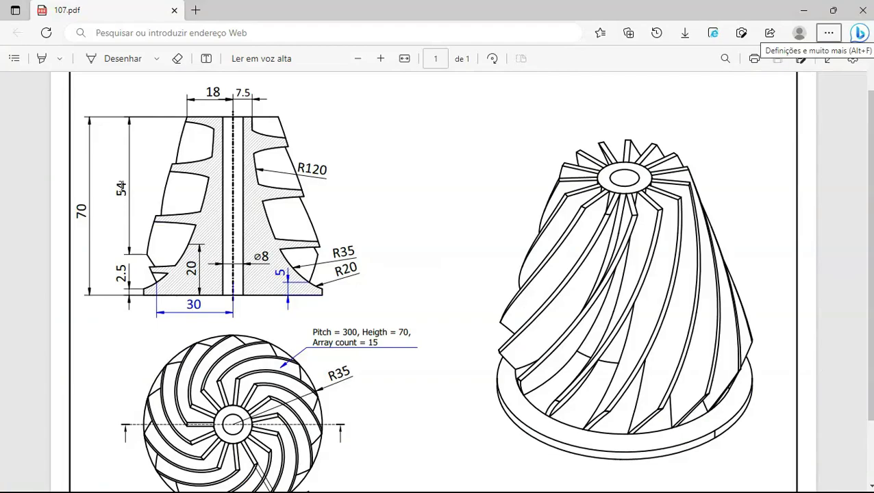
key(alt+Tab)
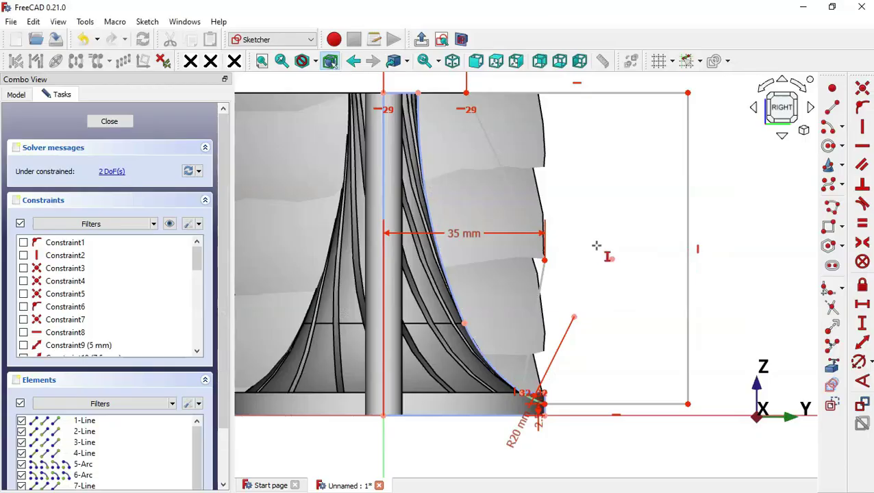
click(544, 260)
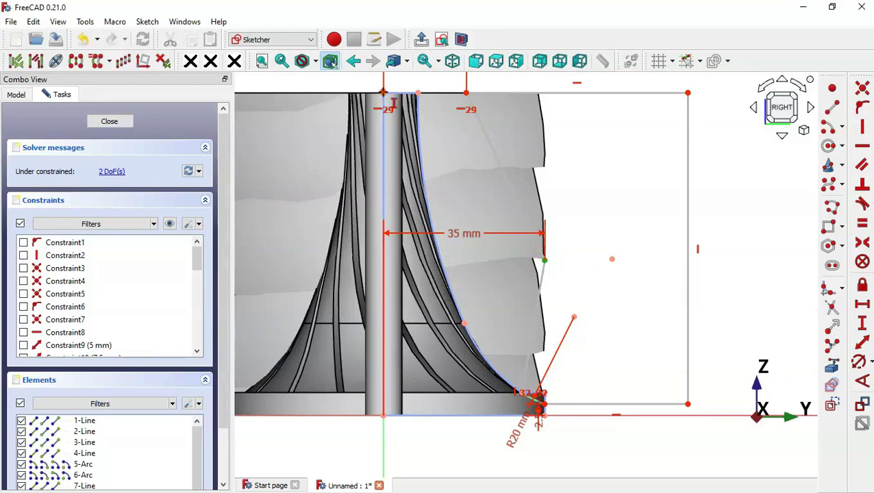
click(383, 93)
text(29)
key(Return)
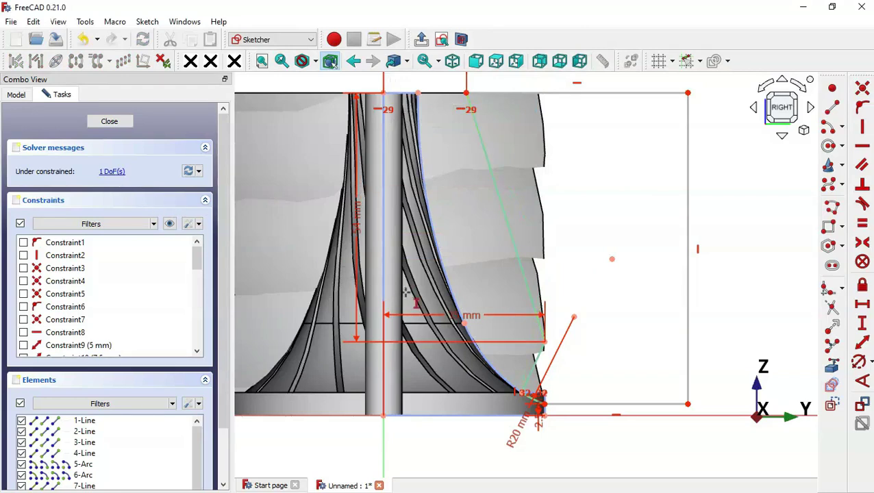
- Constrain the outline's lower horizontal line to a length of about 5 mm
click(862, 306)
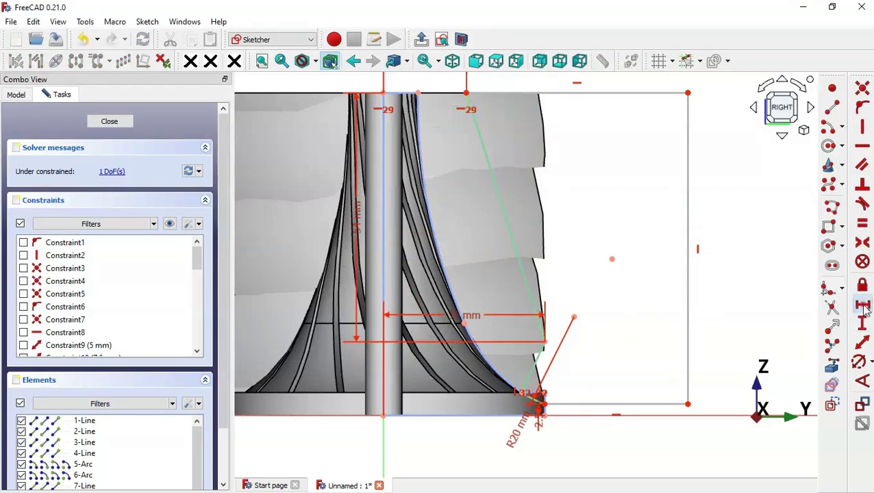
click(626, 403)
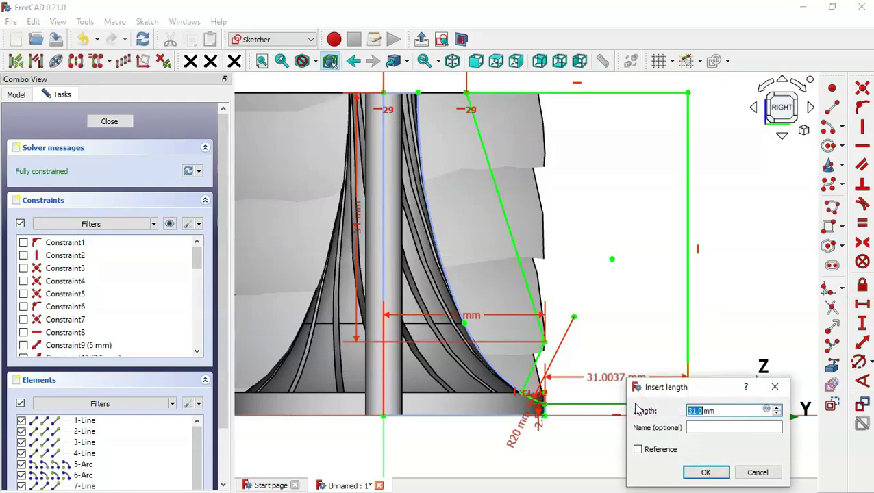
key(Return)
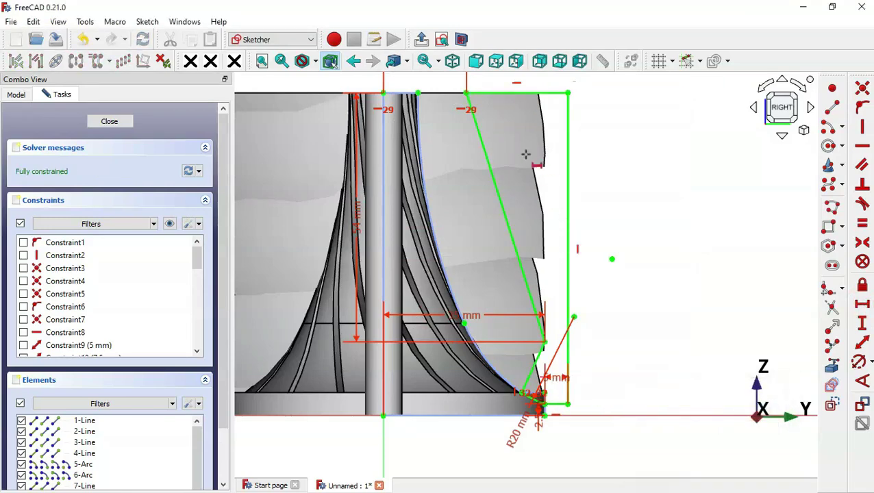
- Leave the completed cutting-profile sketch, return to the finned body in Part Design and clear the selection
scroll(641, 252, down, 3)
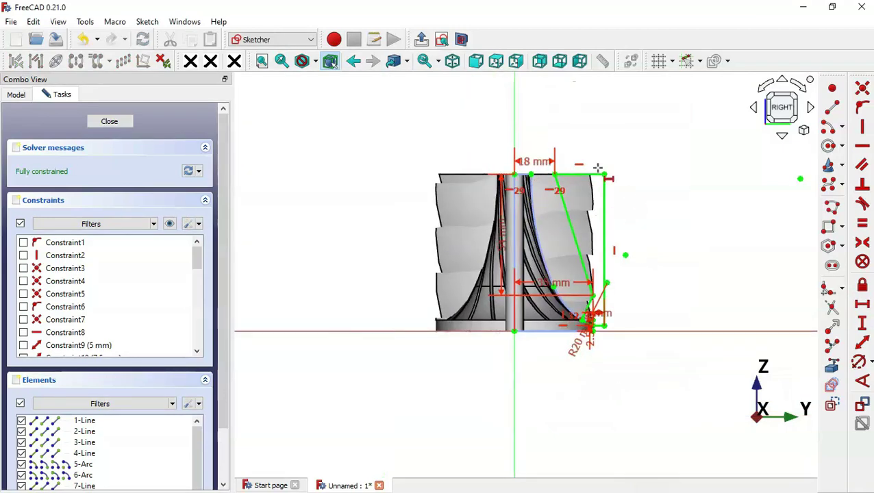
click(421, 41)
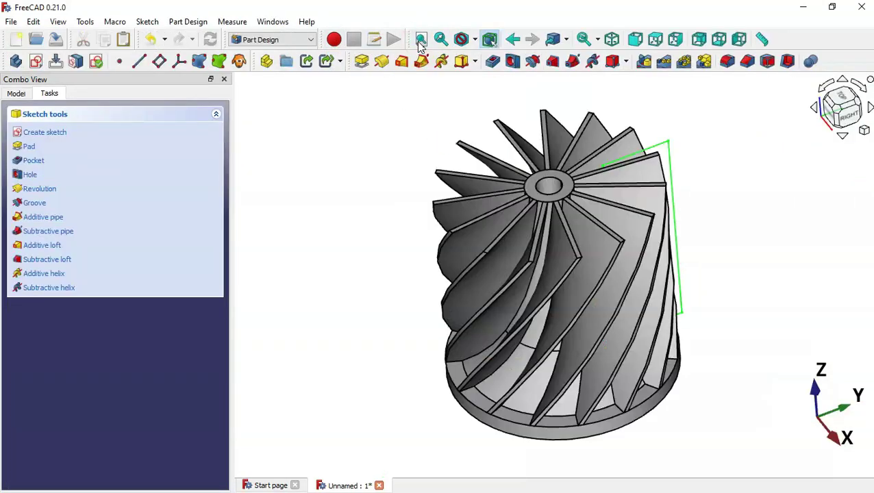
click(390, 185)
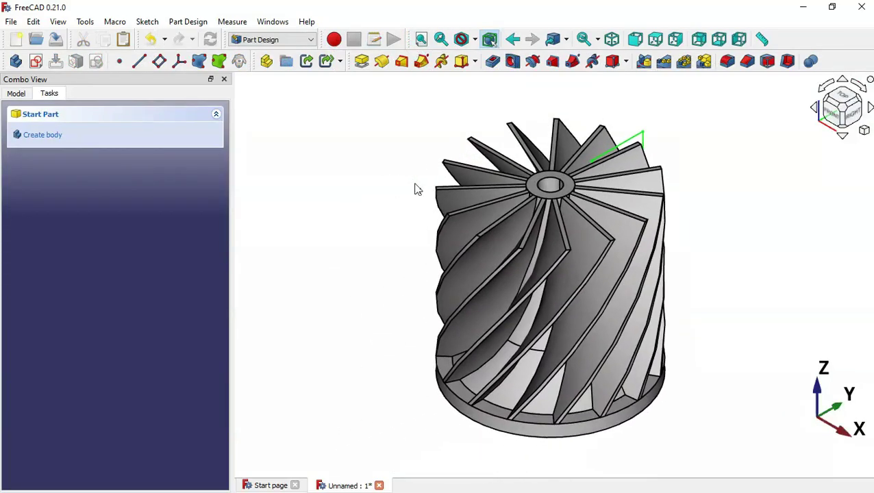
- Trim the fins to their tapered outline with a 360° Groove of the cutting-profile sketch about the vertical sketch axis
middle_drag(752, 244, 672, 330)
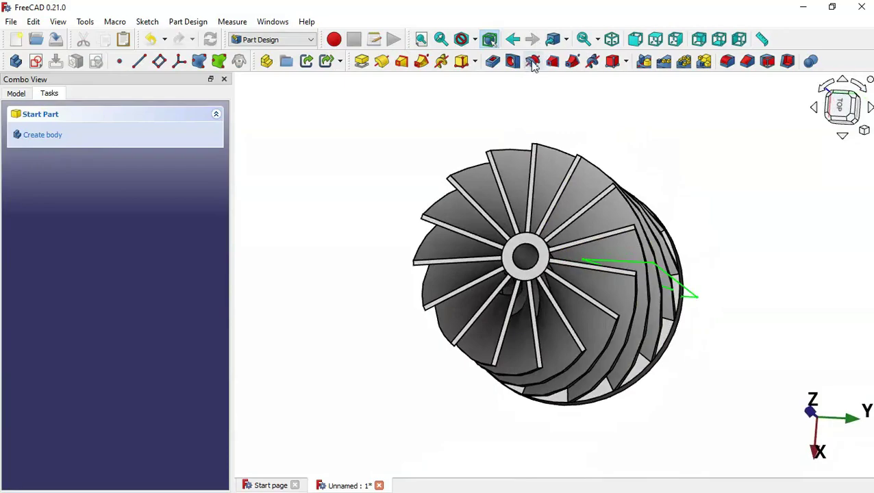
middle_drag(687, 225, 718, 300)
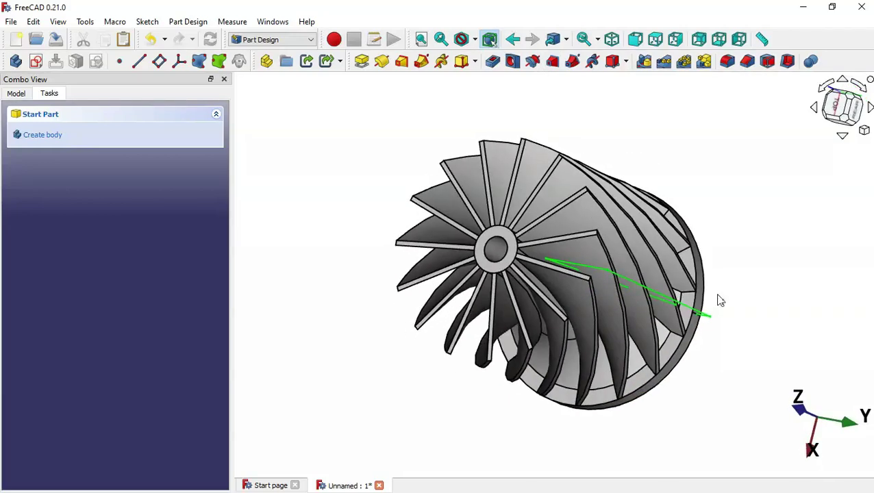
click(656, 293)
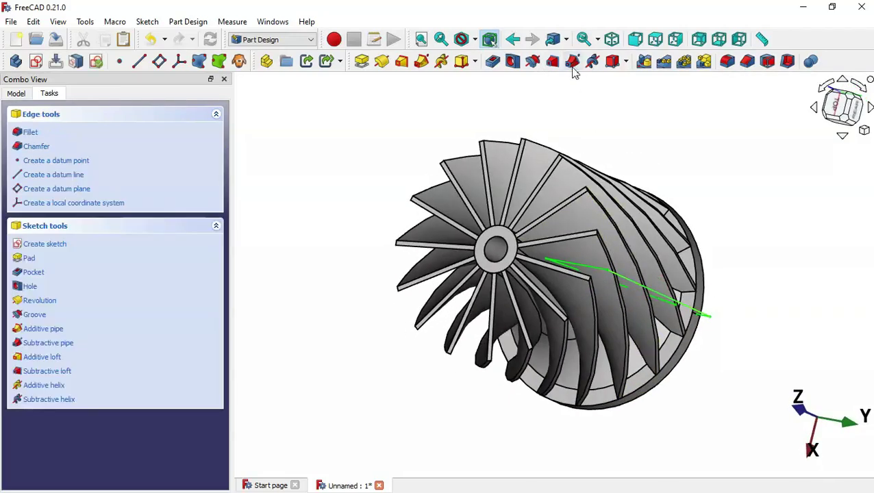
click(533, 62)
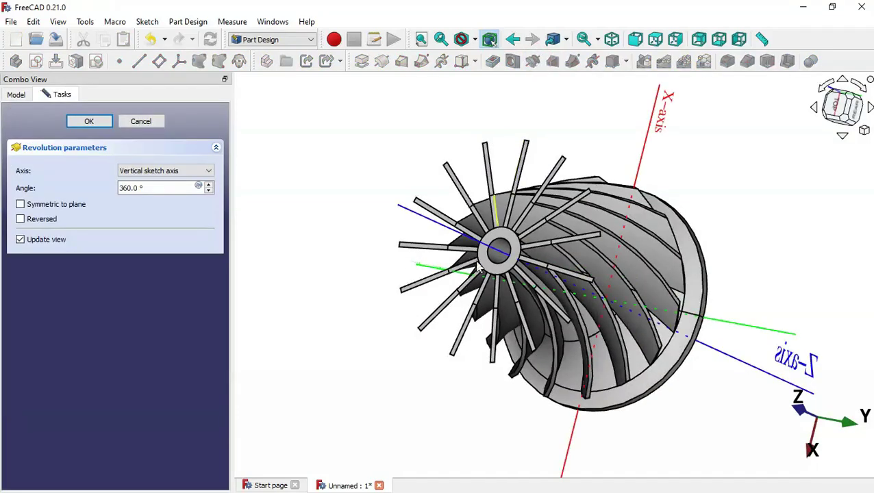
middle_drag(437, 375, 612, 197)
click(101, 122)
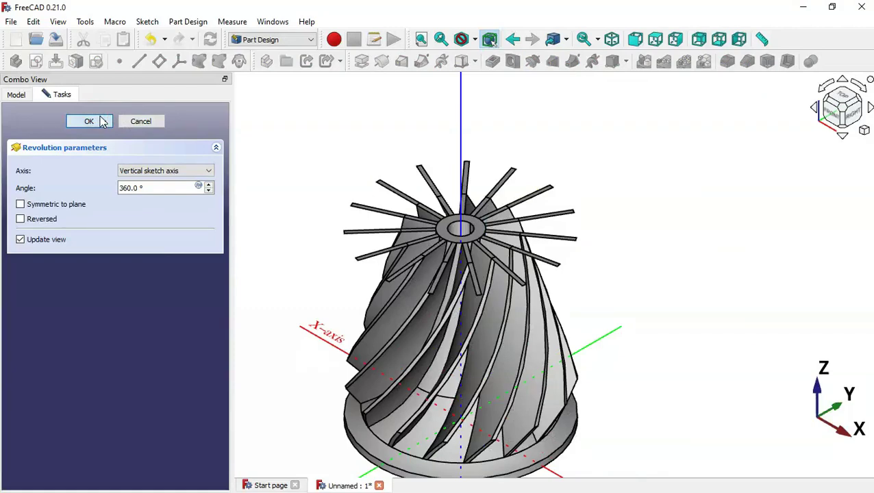
- Compare the trimmed finned part with the 107.pdf drawing, then return to the FreeCAD model and leave nothing selected
scroll(560, 176, down, 1)
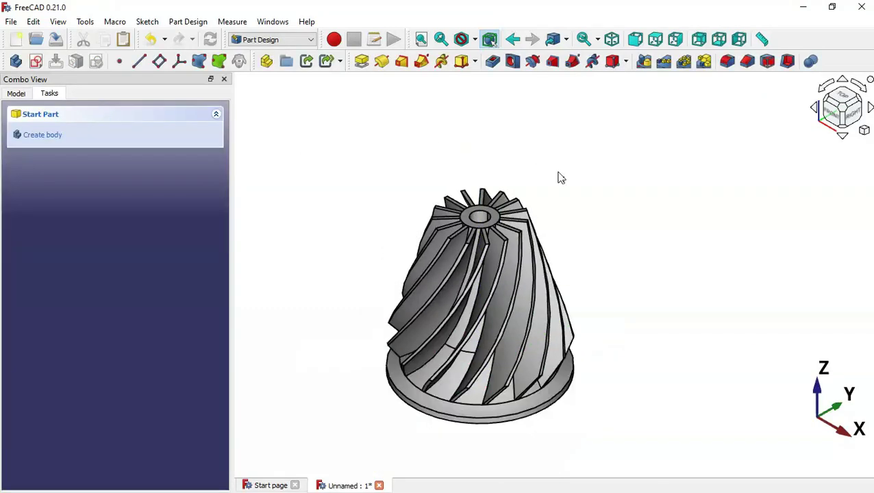
middle_drag(604, 241, 634, 323)
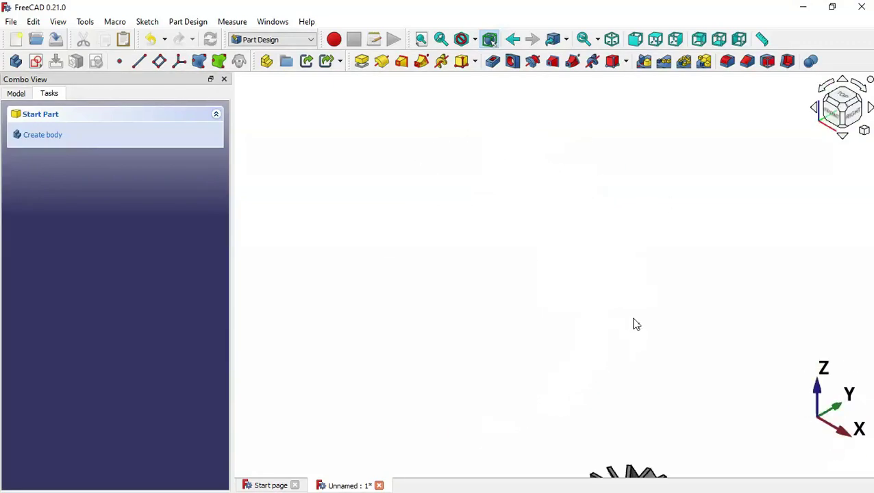
key(alt+Tab)
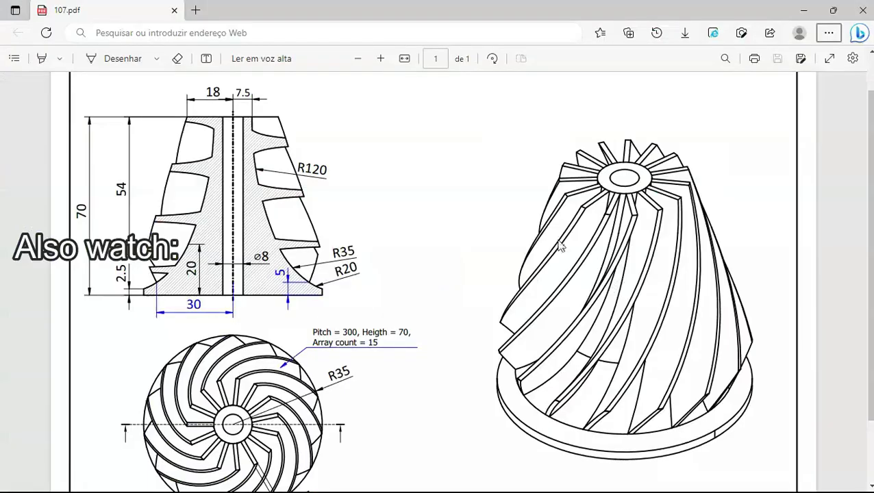
ctrl+scroll(683, 224, down, 3)
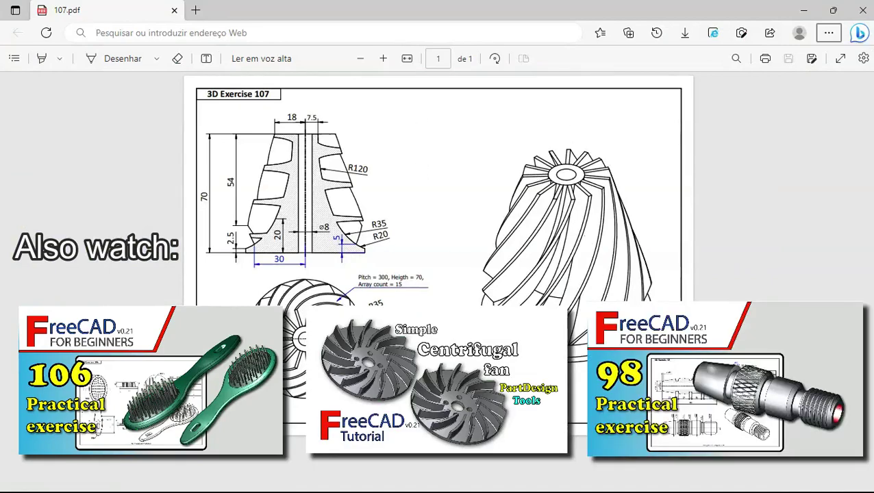
key(alt+Tab)
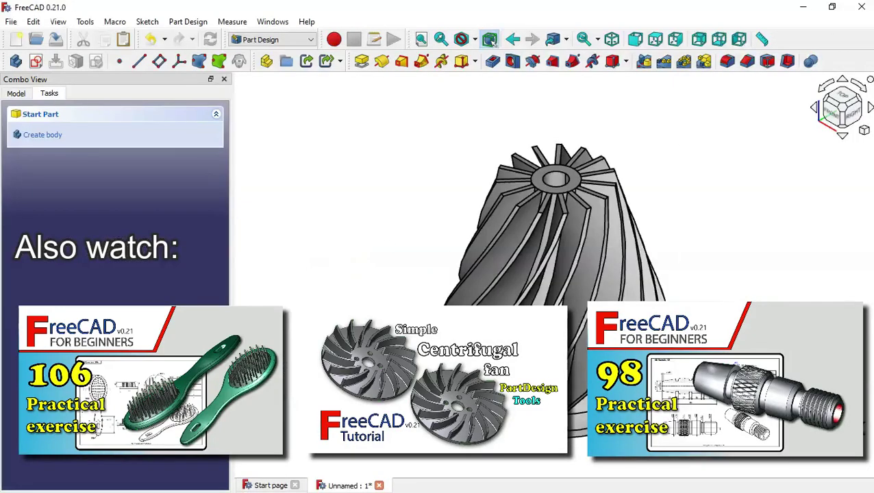
click(631, 258)
middle_drag(631, 258, 680, 230)
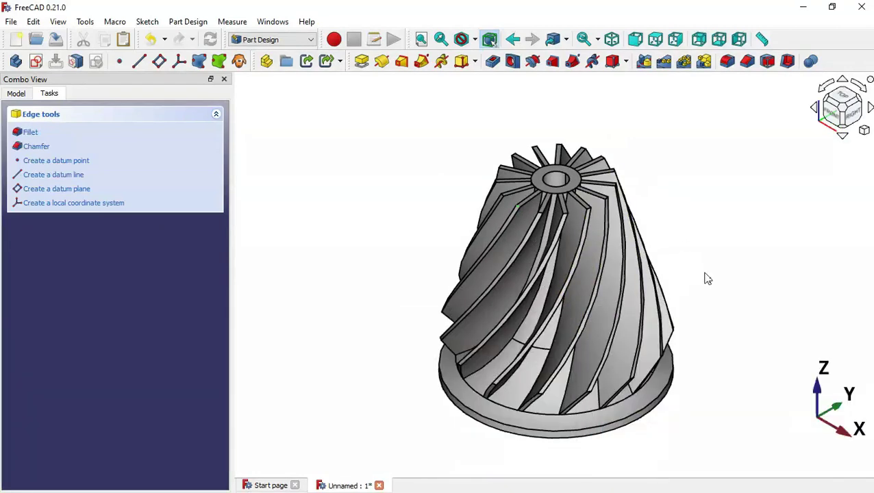
click(731, 319)
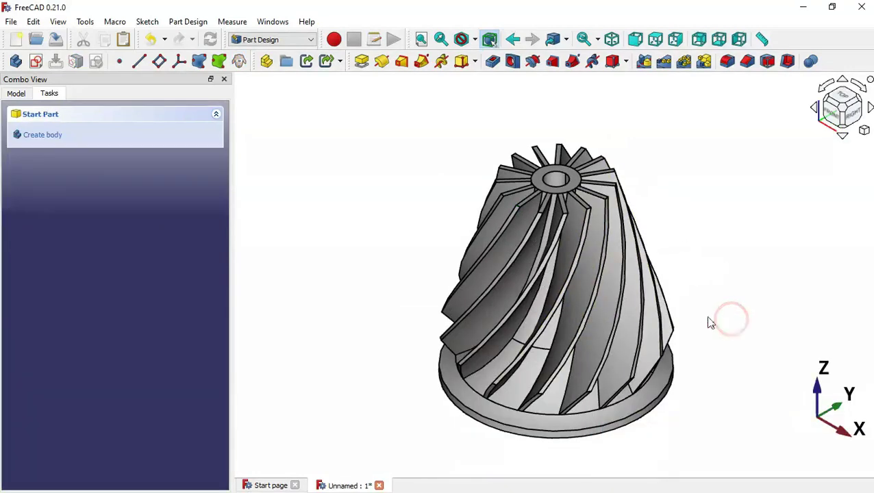